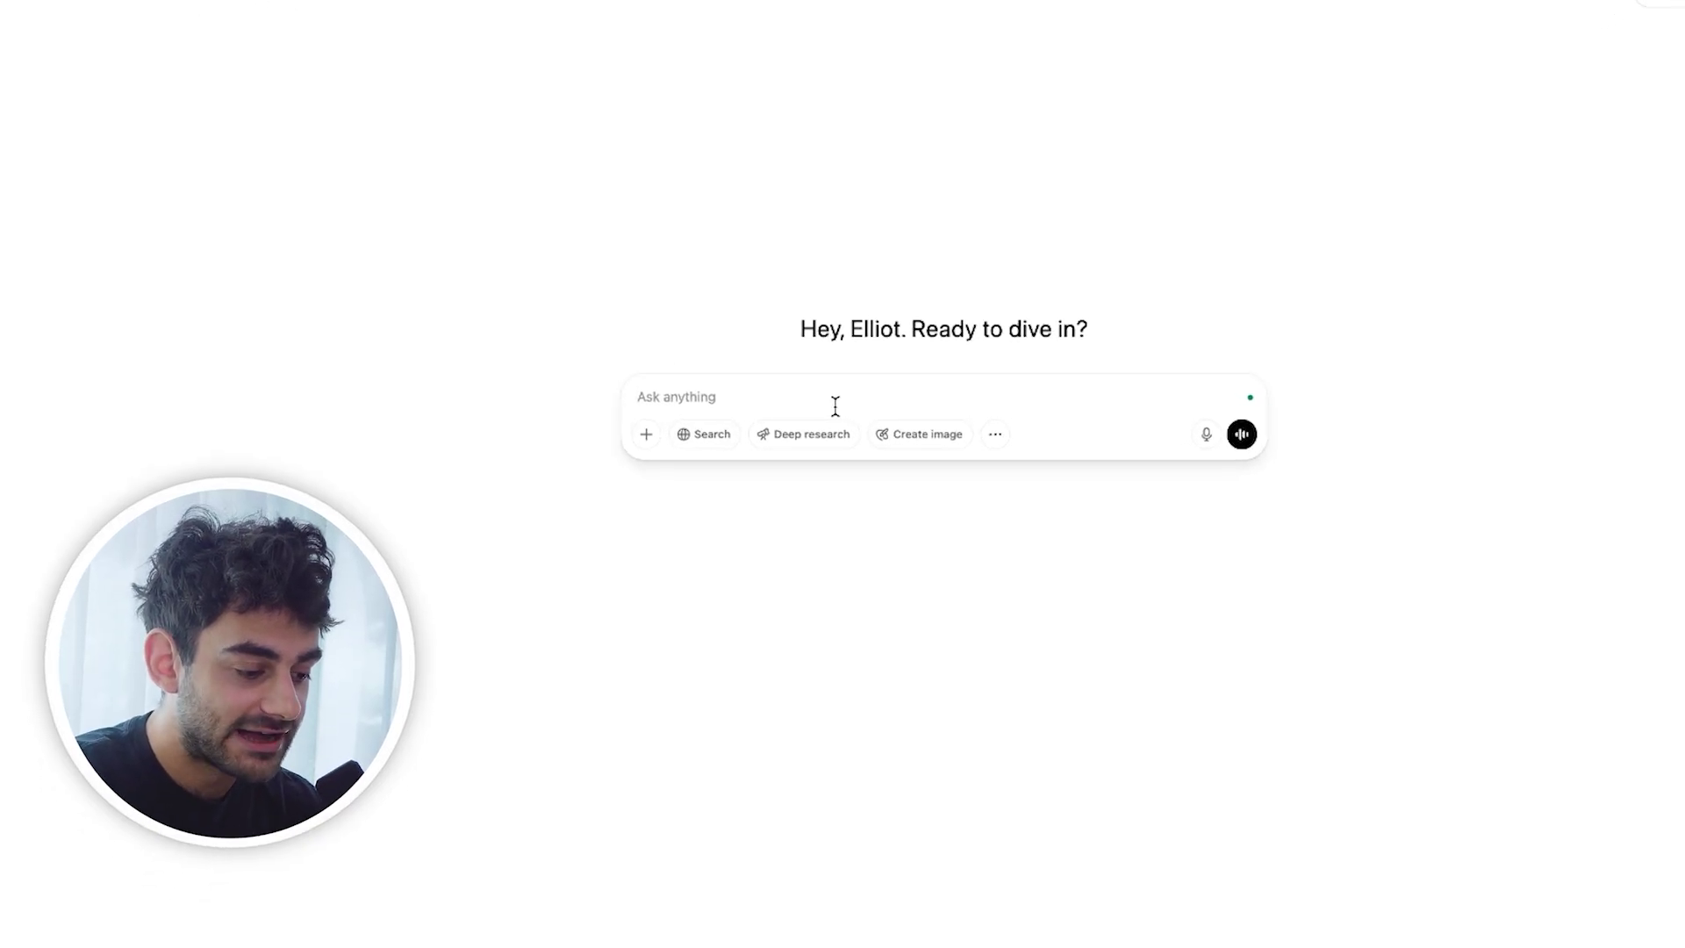
Step: Ask ChatGPT for a prompt to make a high-resolution Shopify product image from the attached photo
type("T")
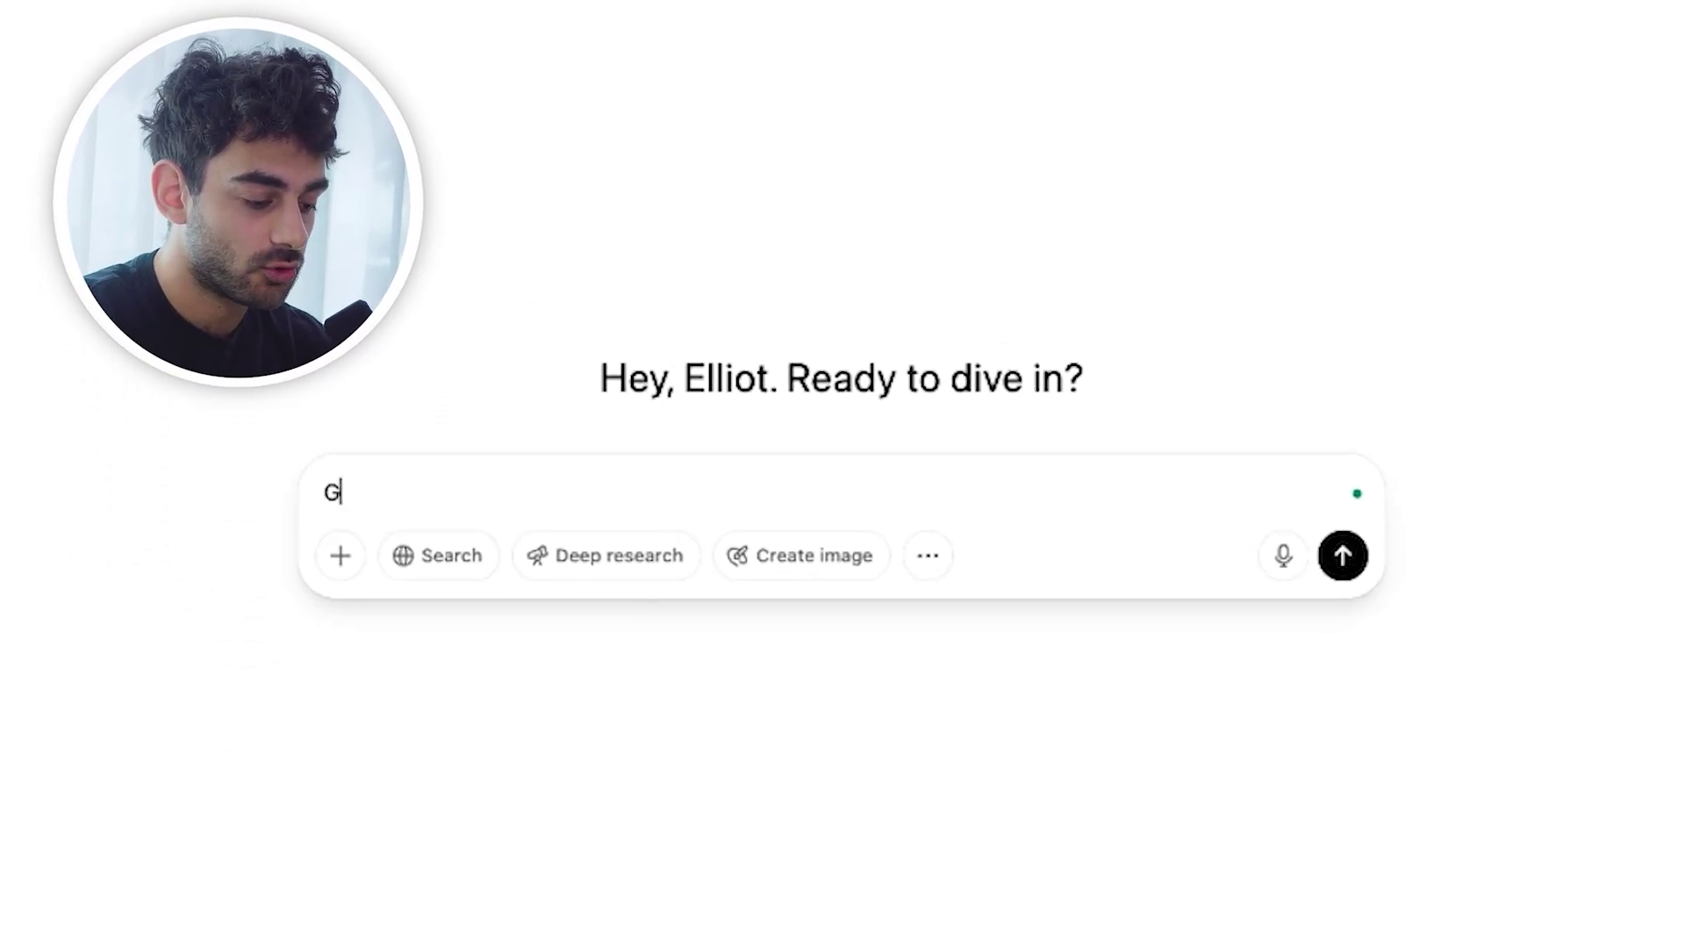
type("ive me a prompt to cre")
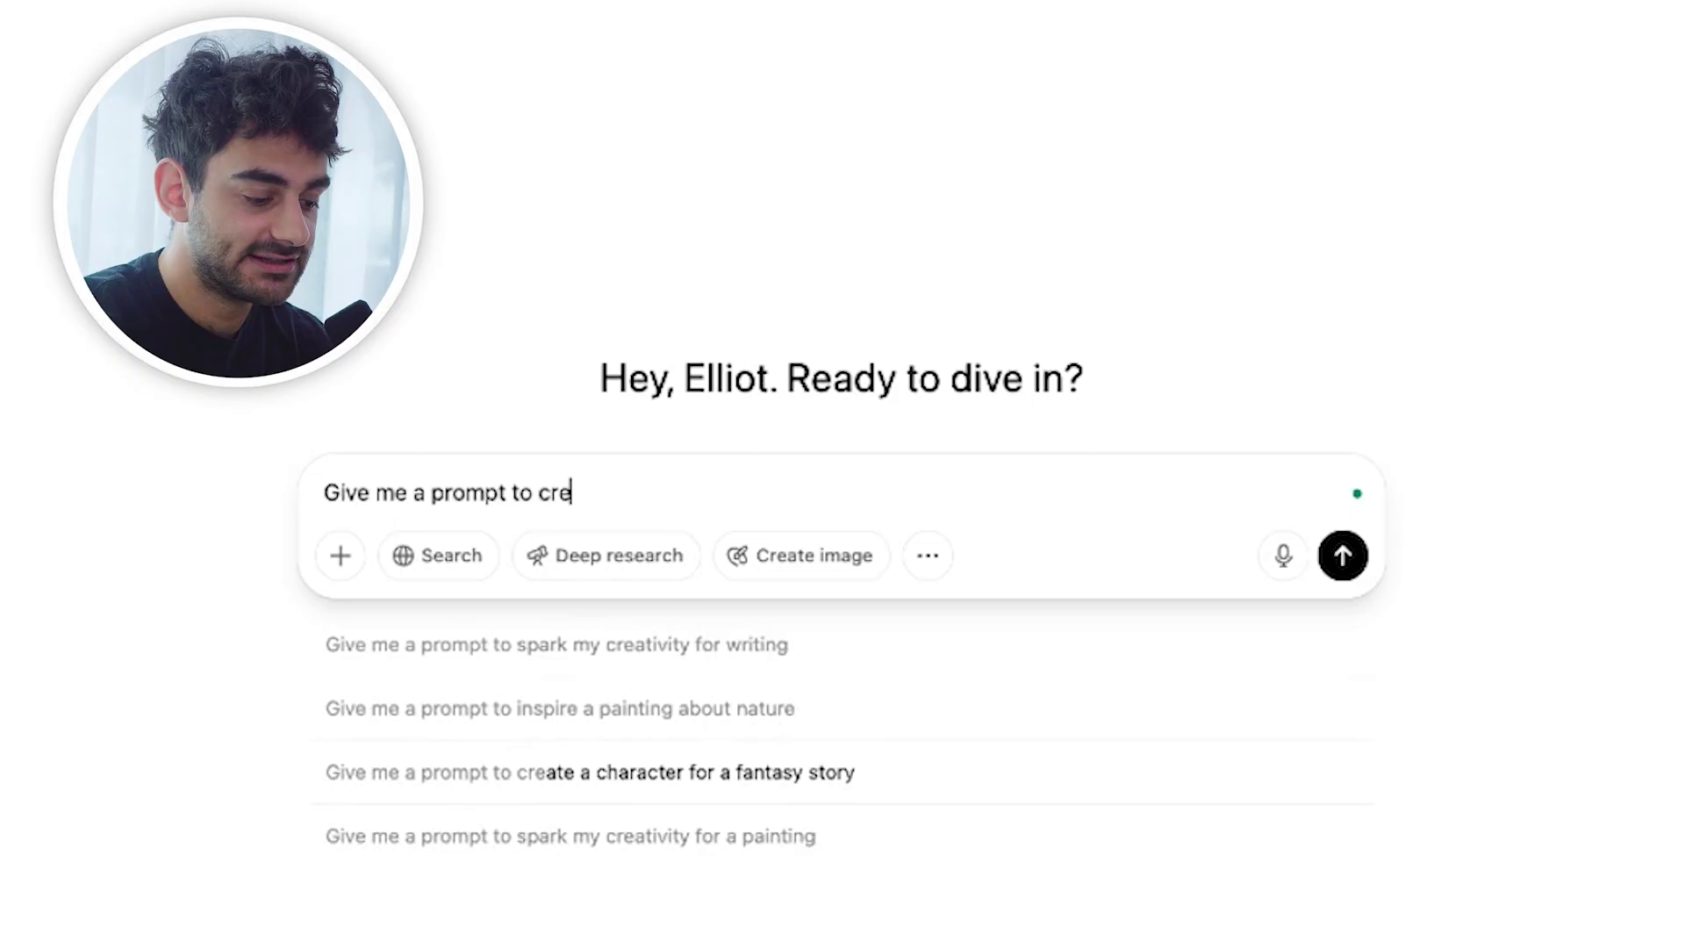
type("ate a high resol")
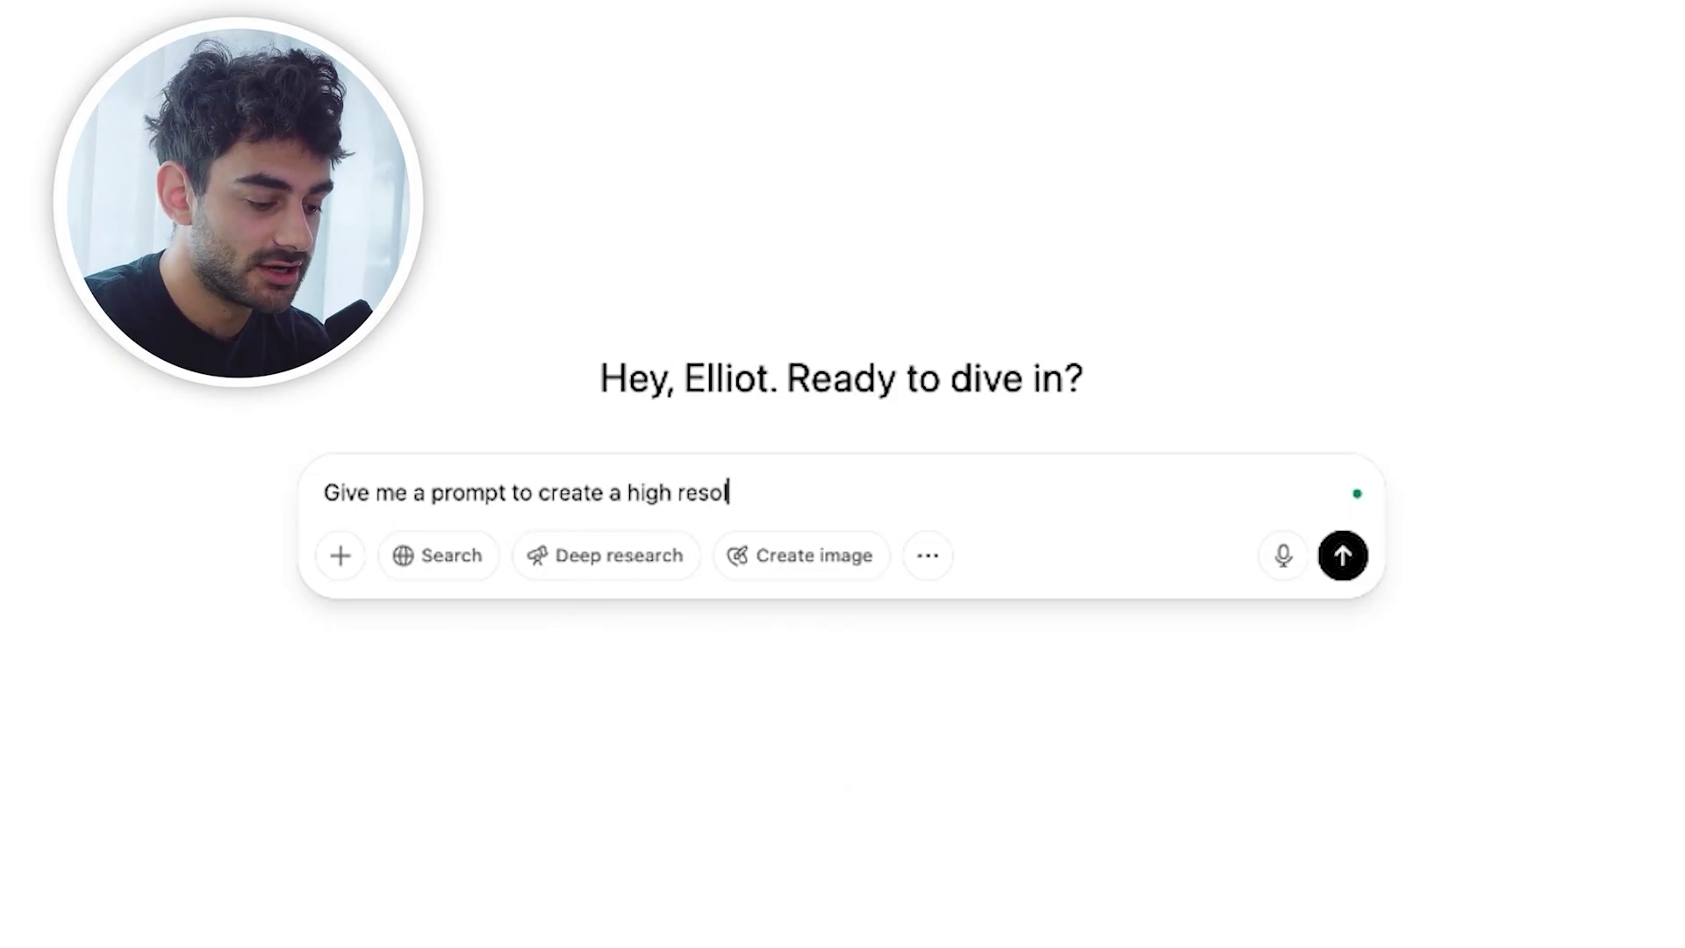
type("ution product image for ")
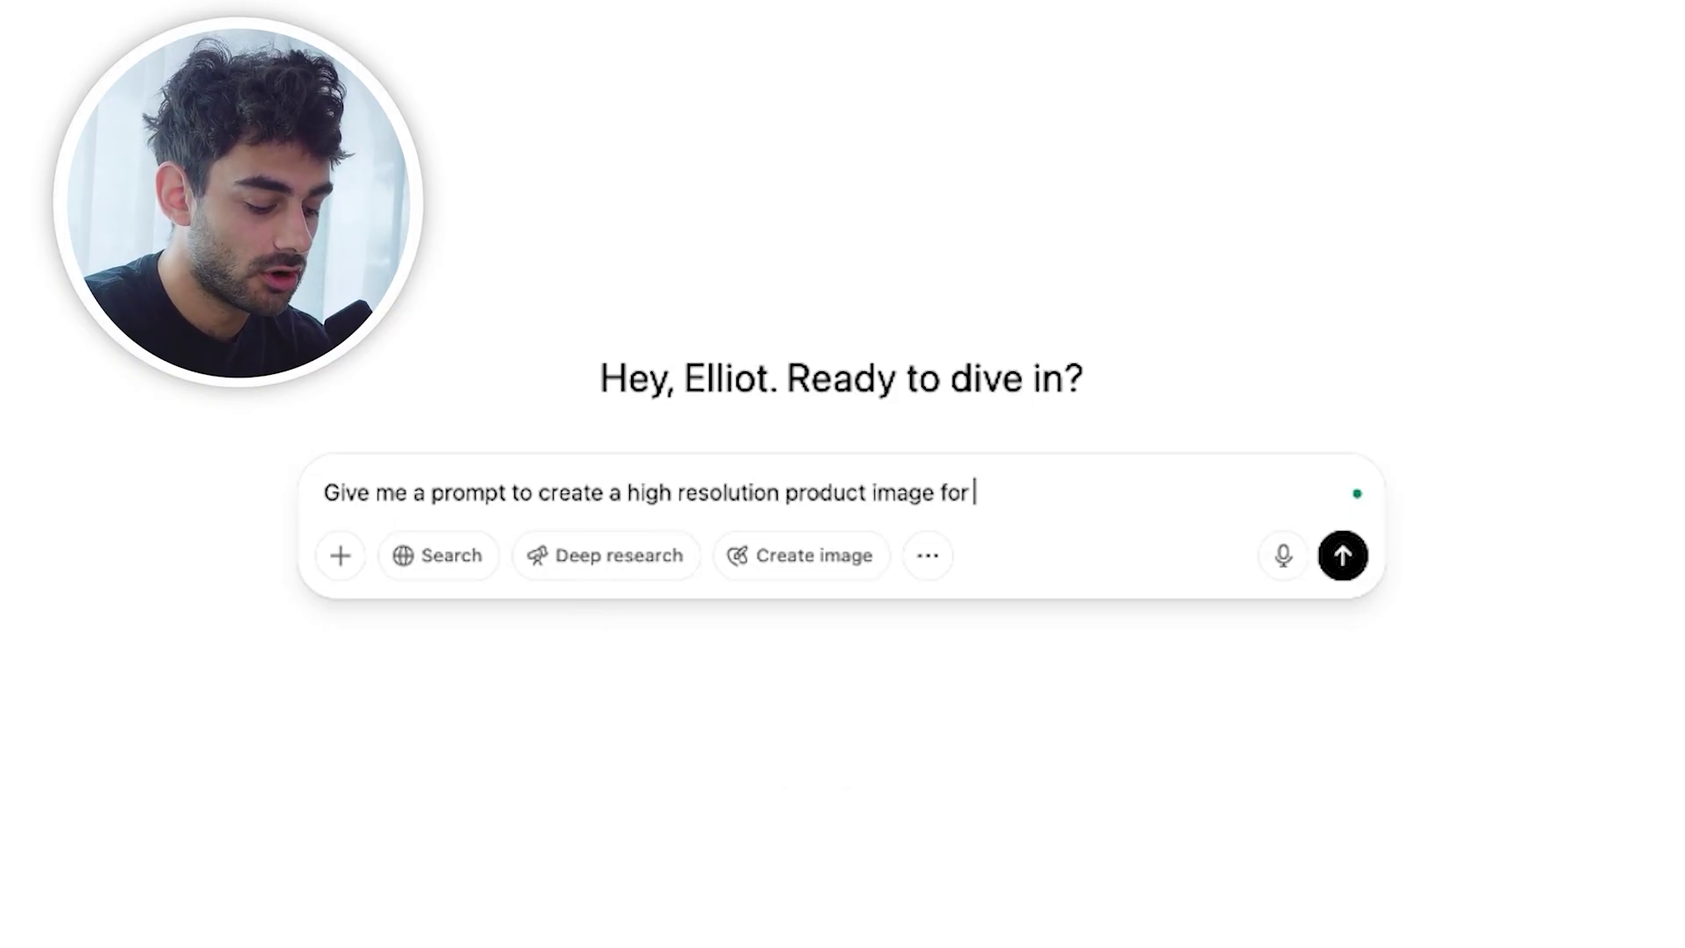
type("shopify, based on the input imag")
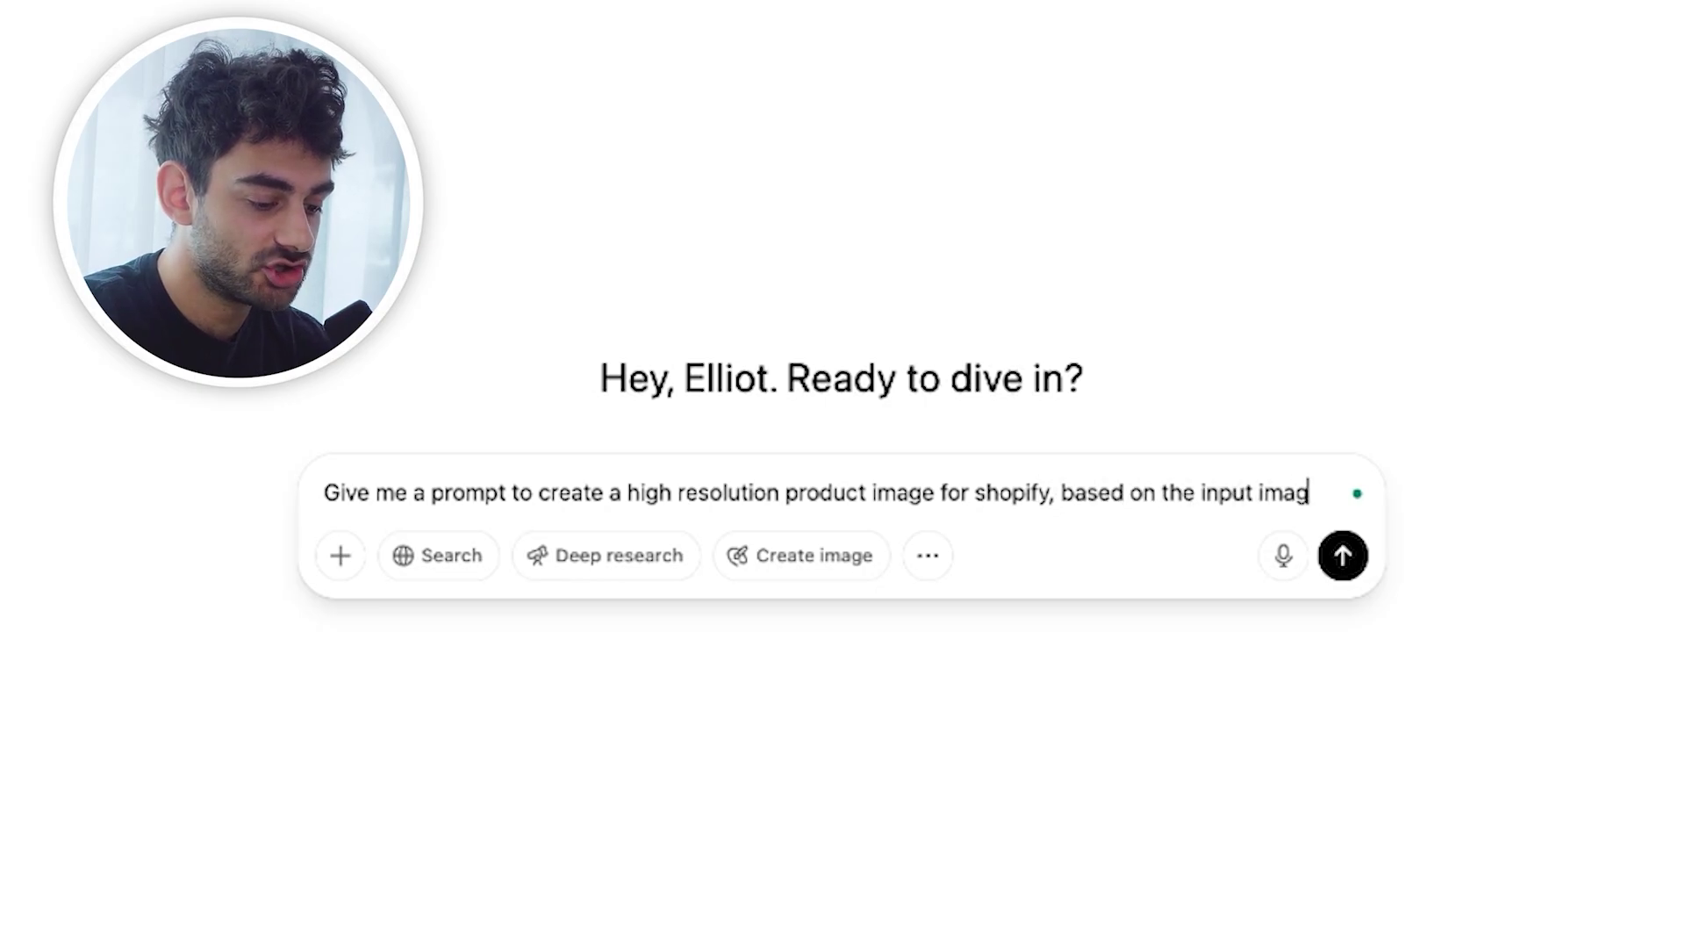
type("e taken from my")
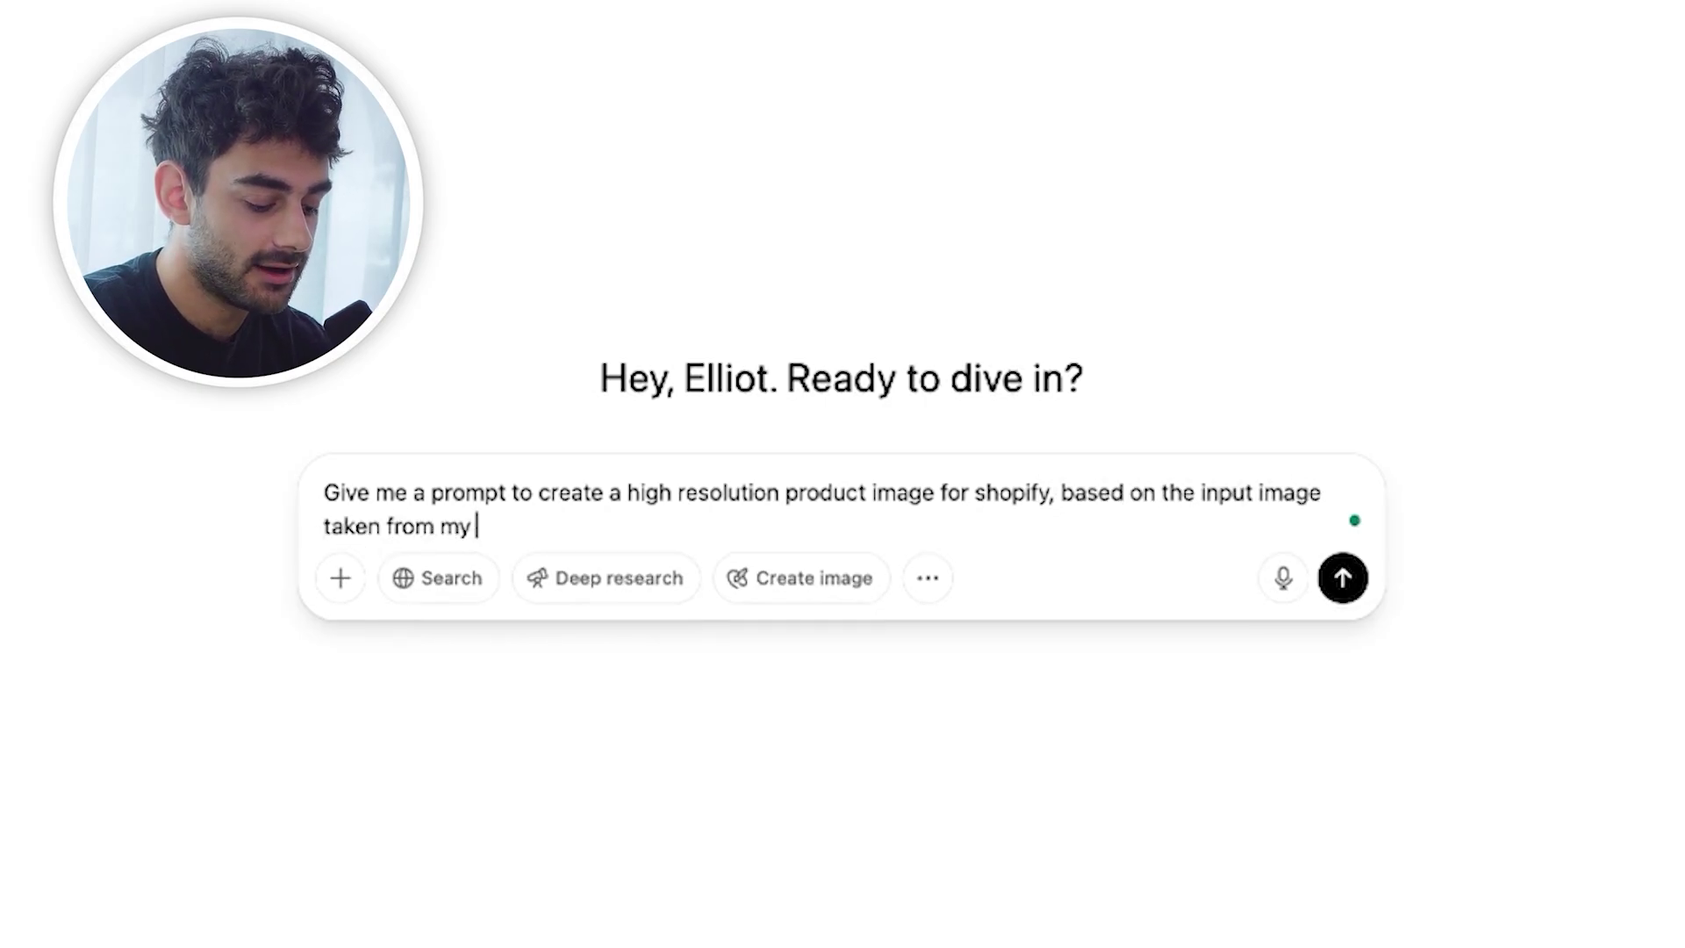
type("tached")
key("Return")
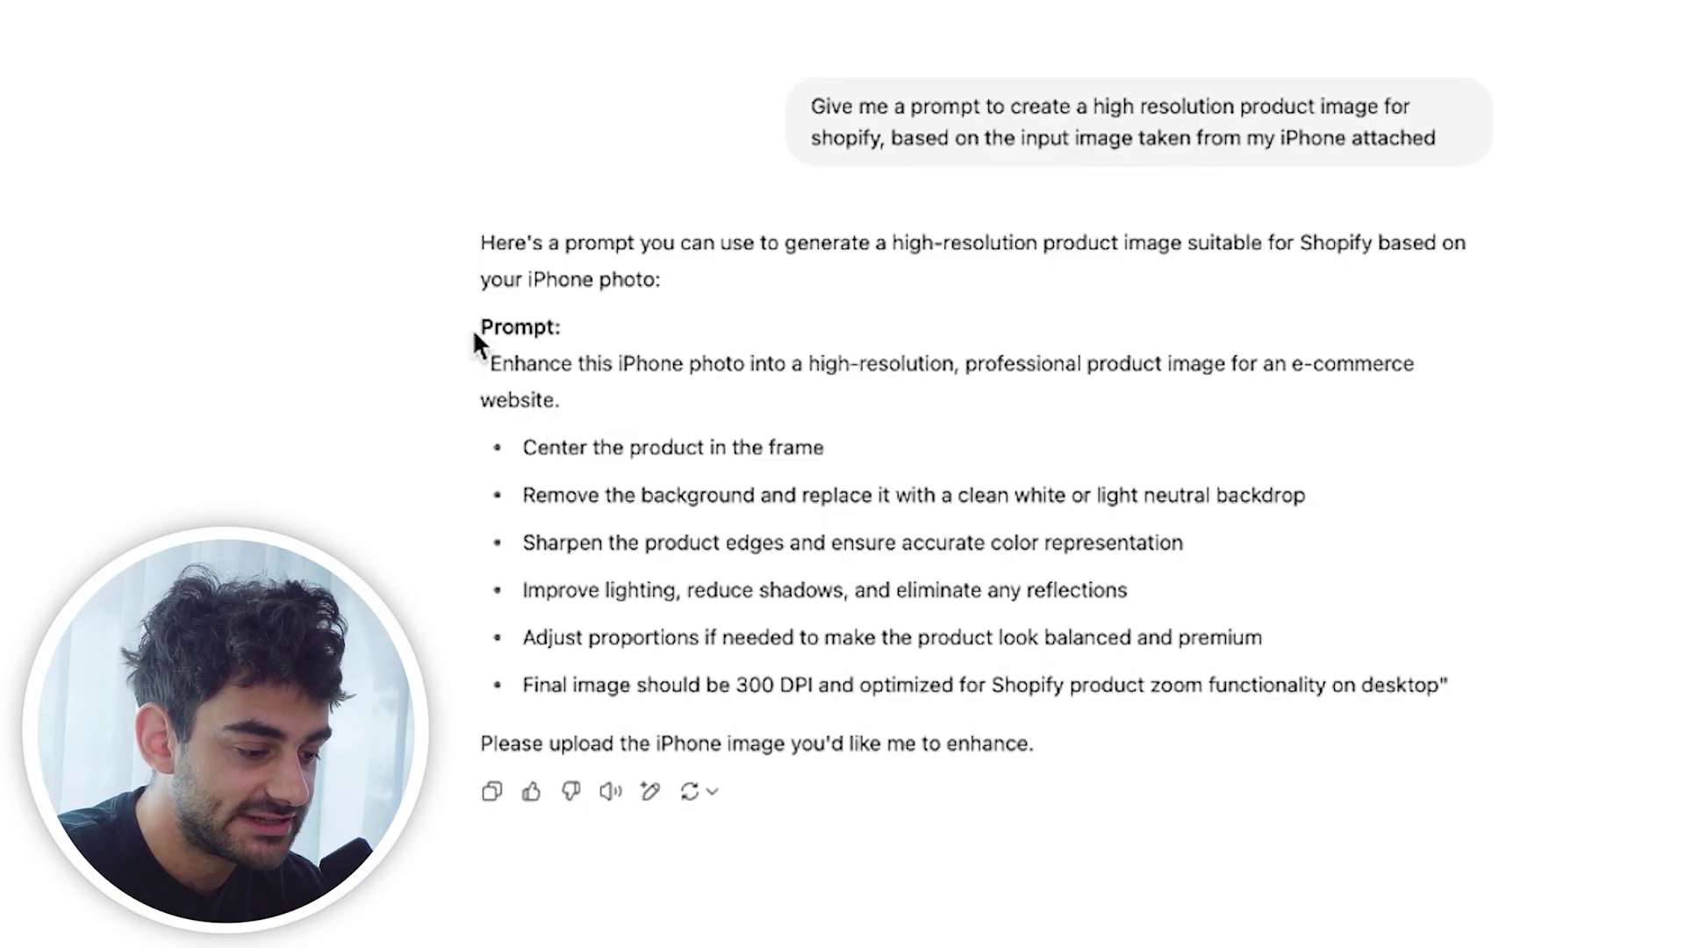
Step: Copy the suggested prompt, preview the uploaded HOLOS photo, and open the generated studio image full size
left_click_drag(472, 328, 1431, 740)
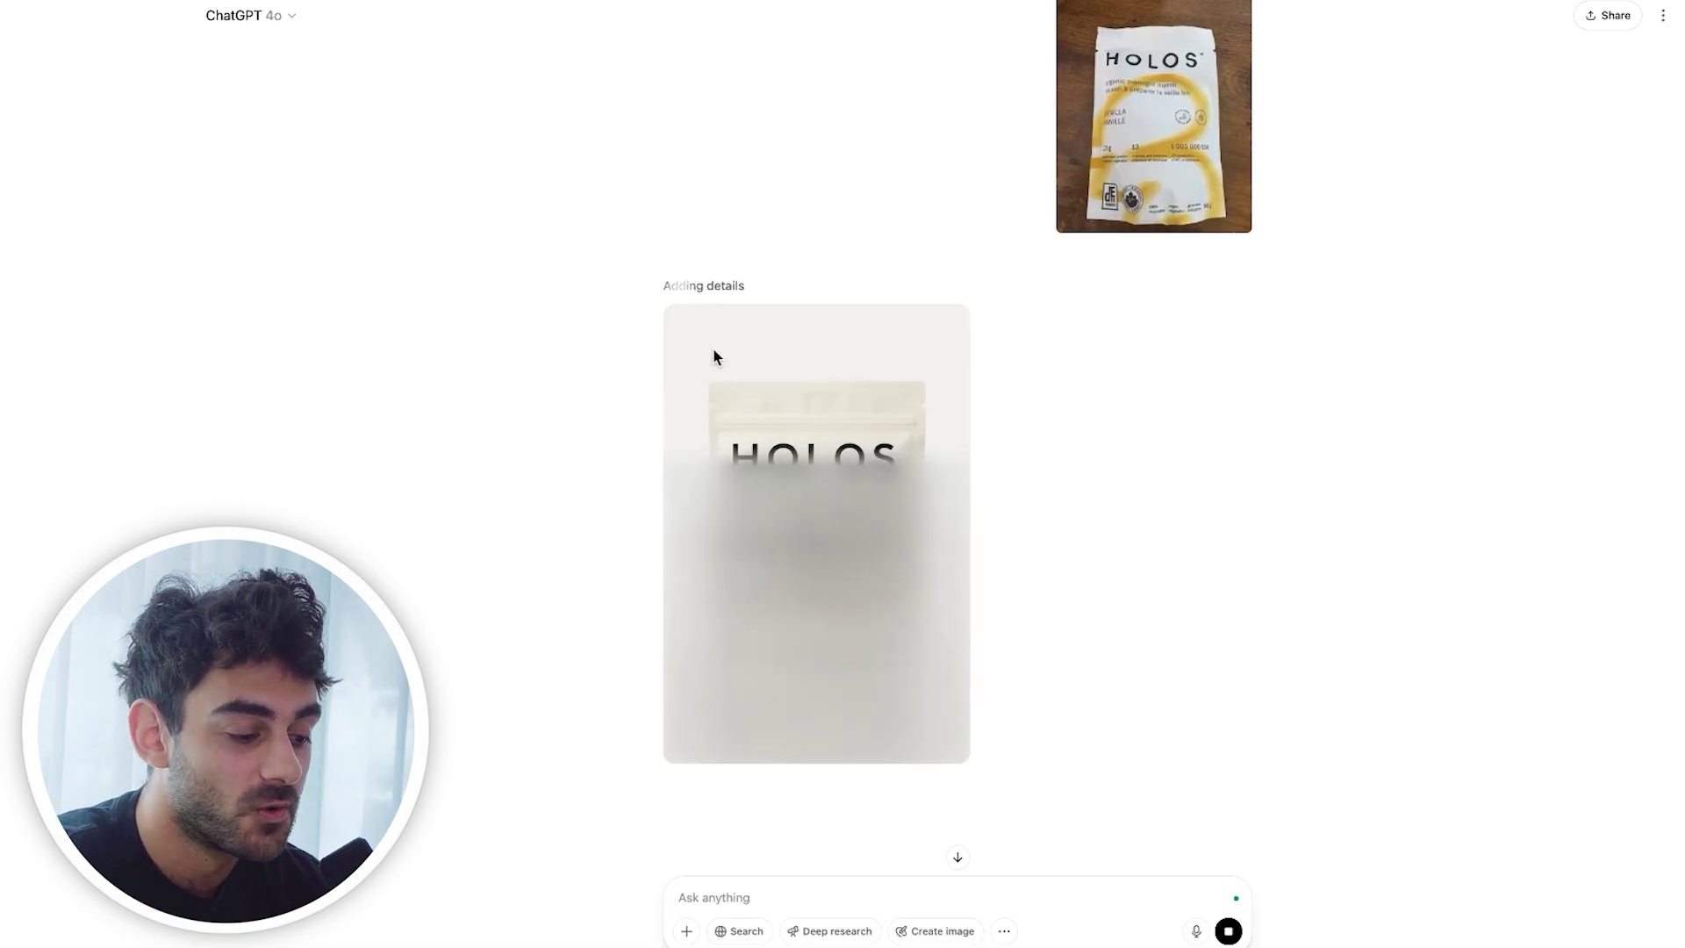
scroll(772, 413, "up", 1)
left_click(1154, 141)
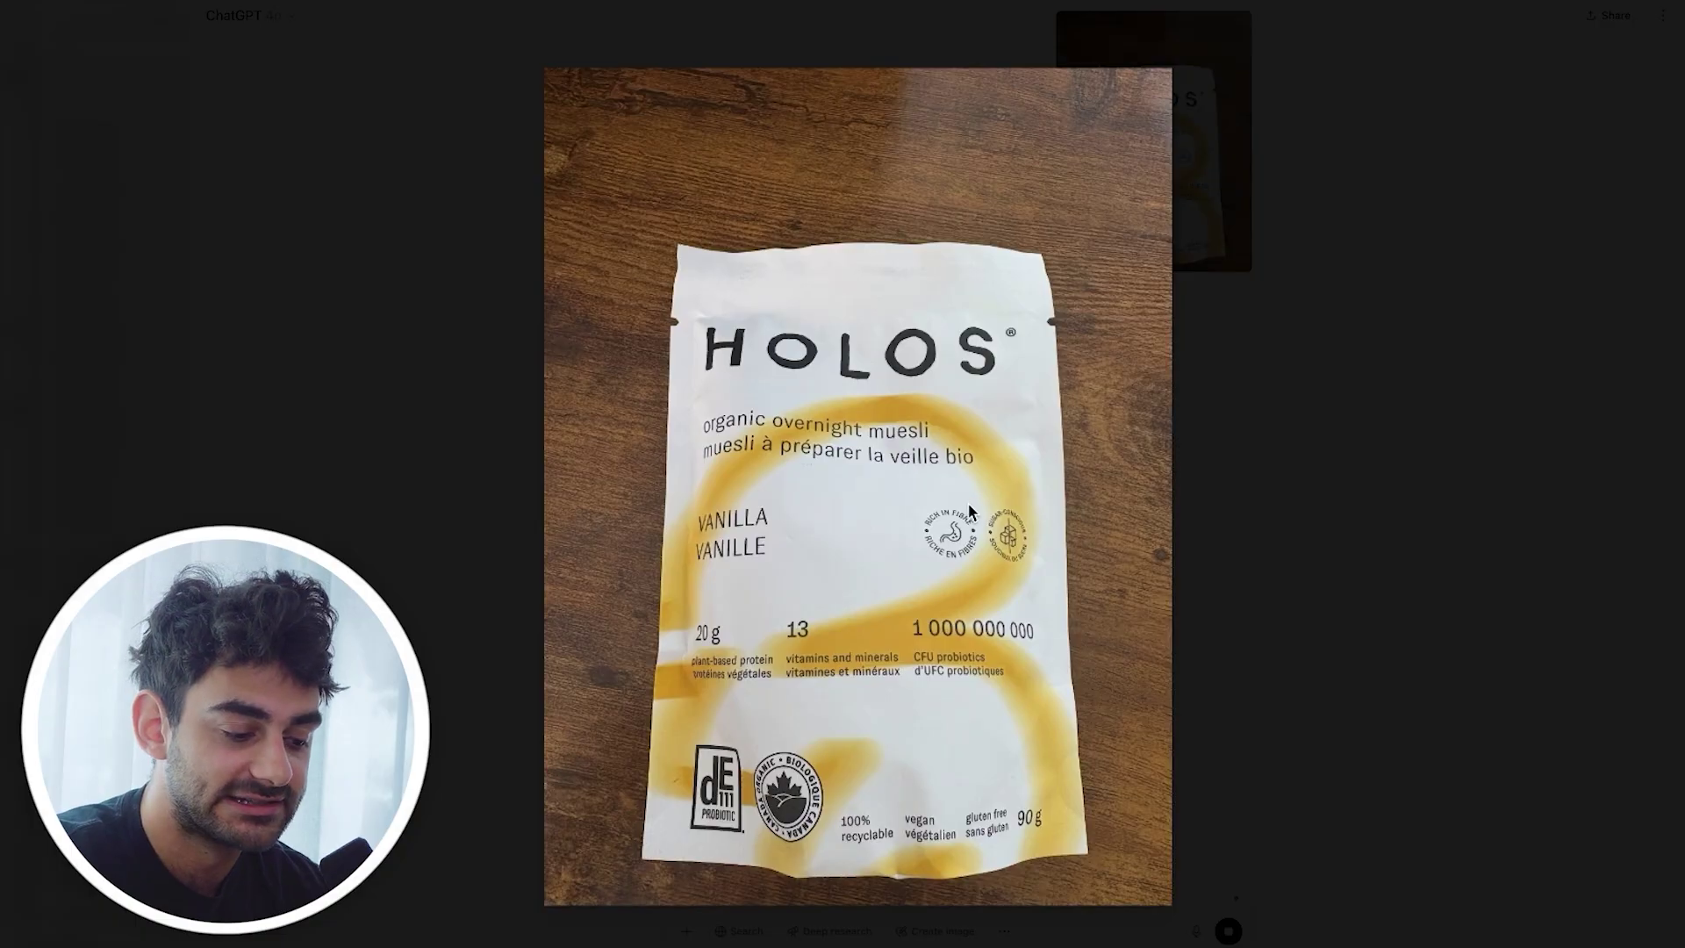
left_click(1306, 493)
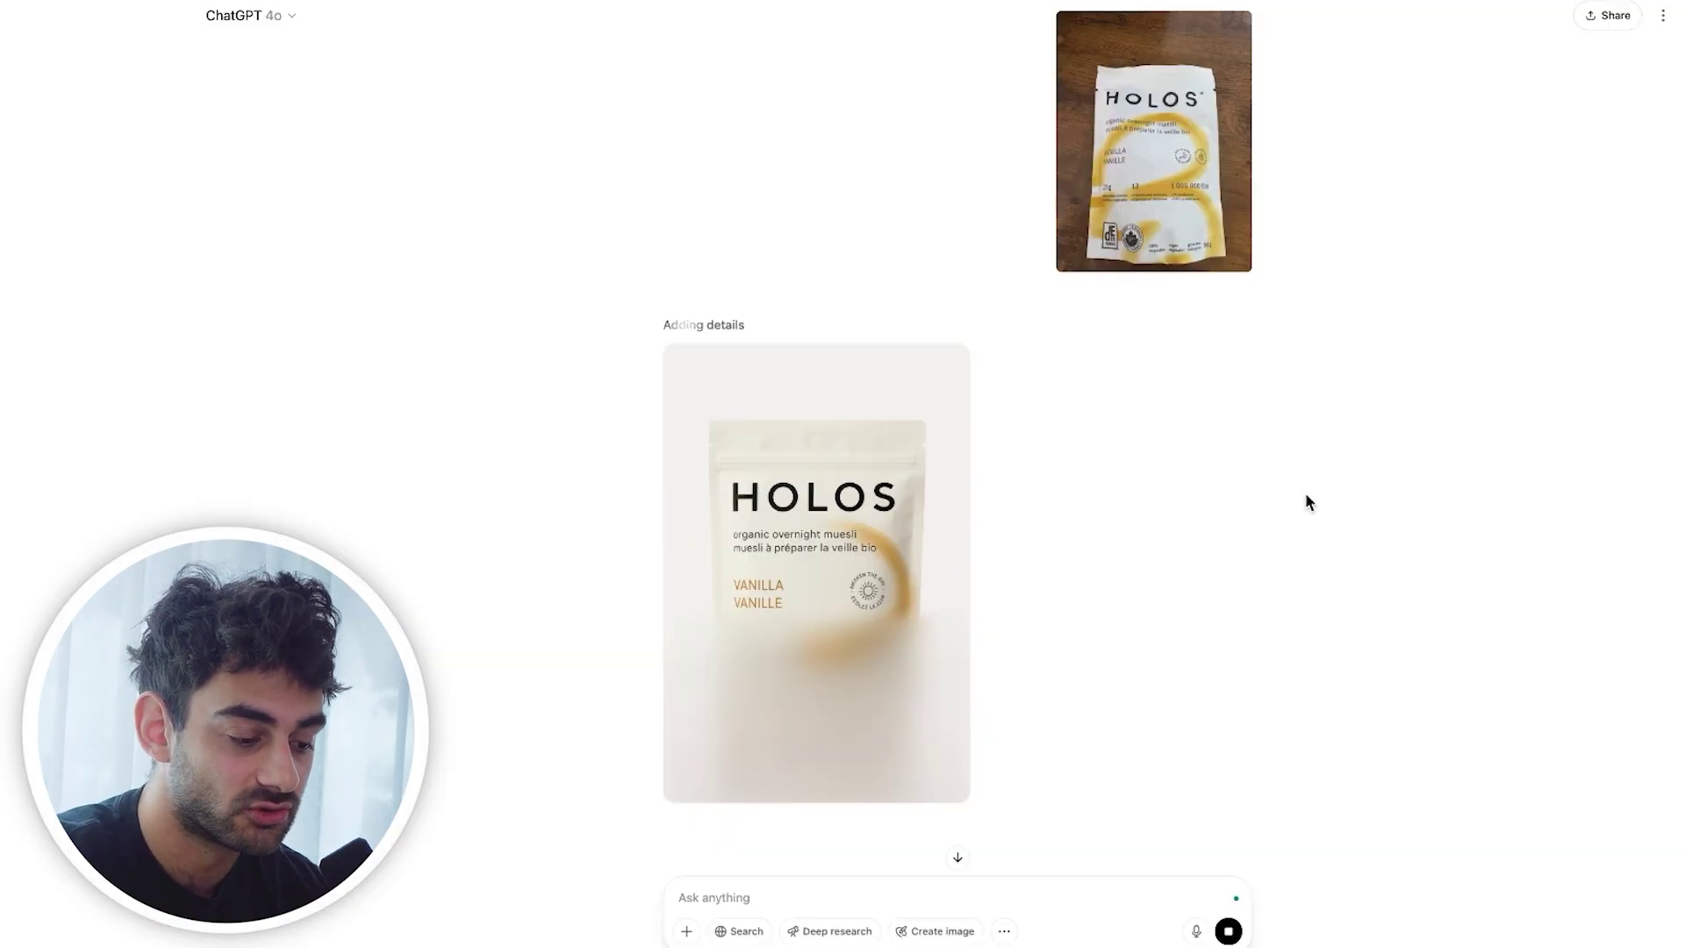
scroll(751, 553, "down", 1)
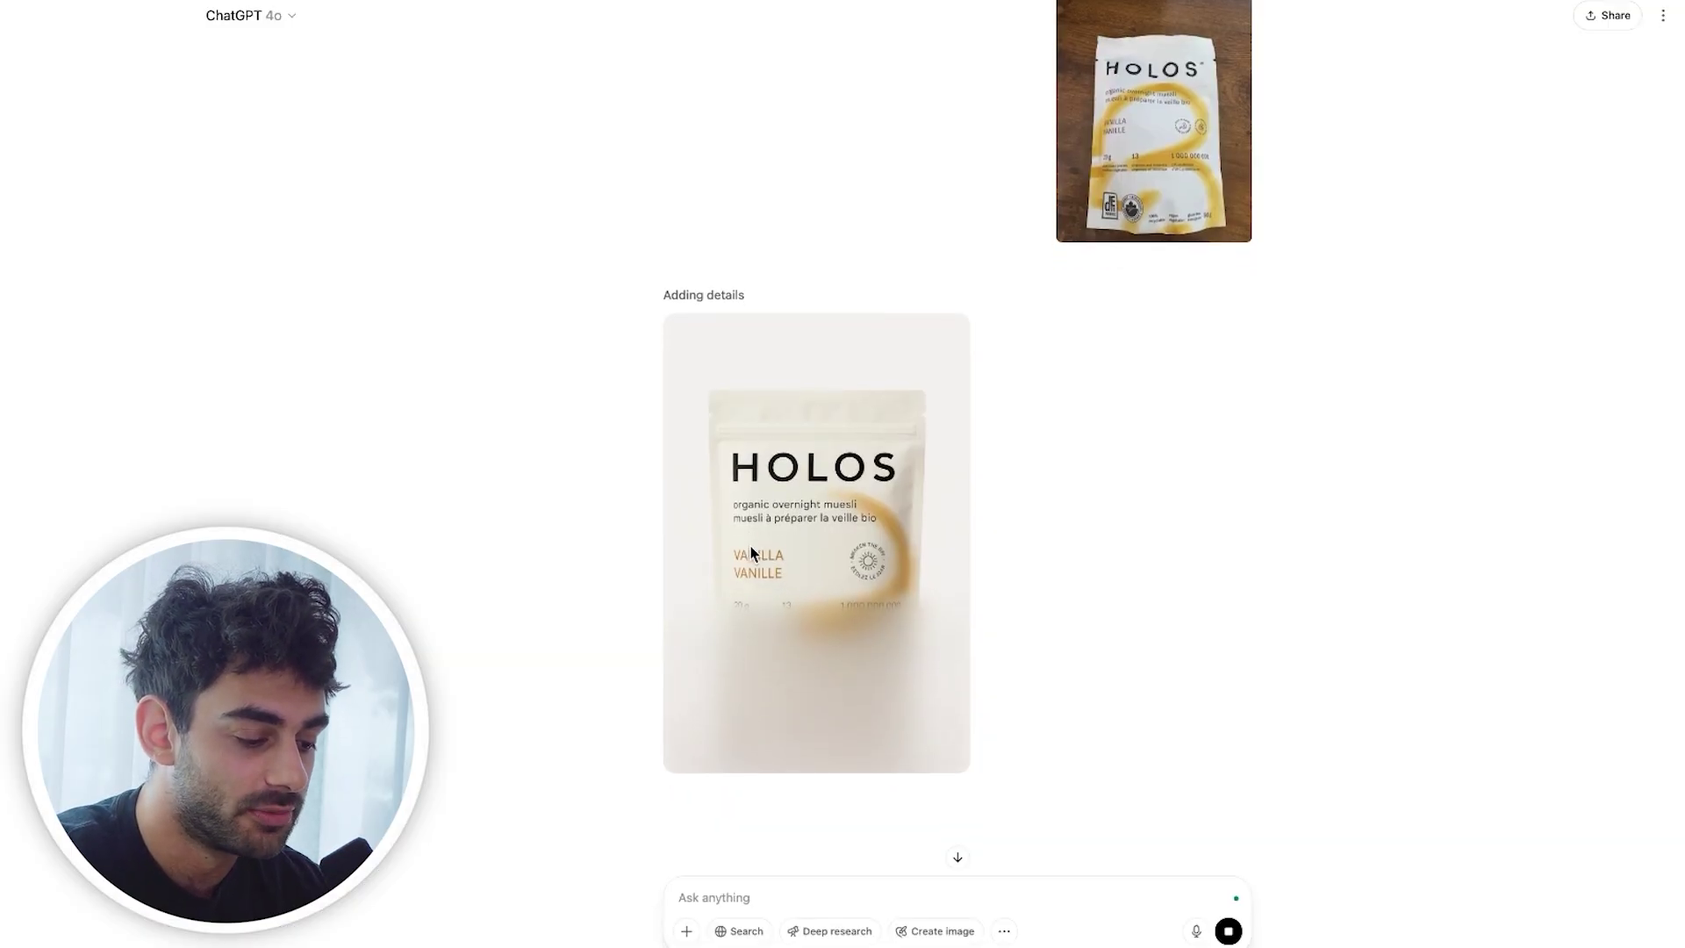
left_click(751, 553)
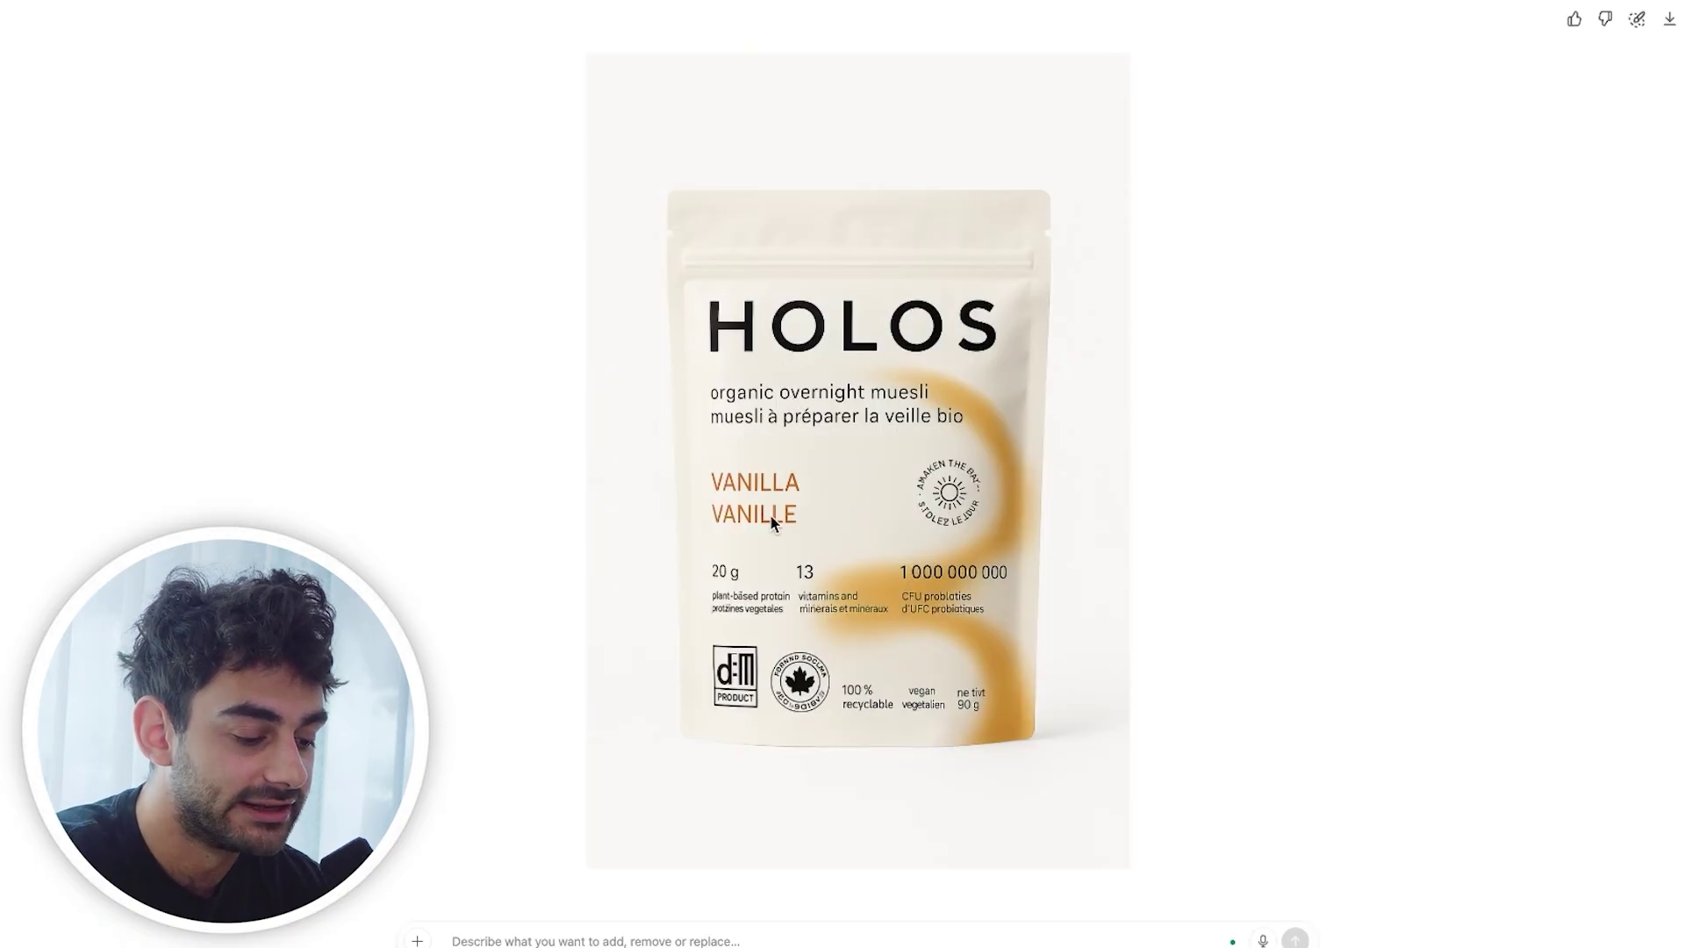
Step: Compare the generated HOLOS vanilla pouch studio image against the original phone photo
key("Escape")
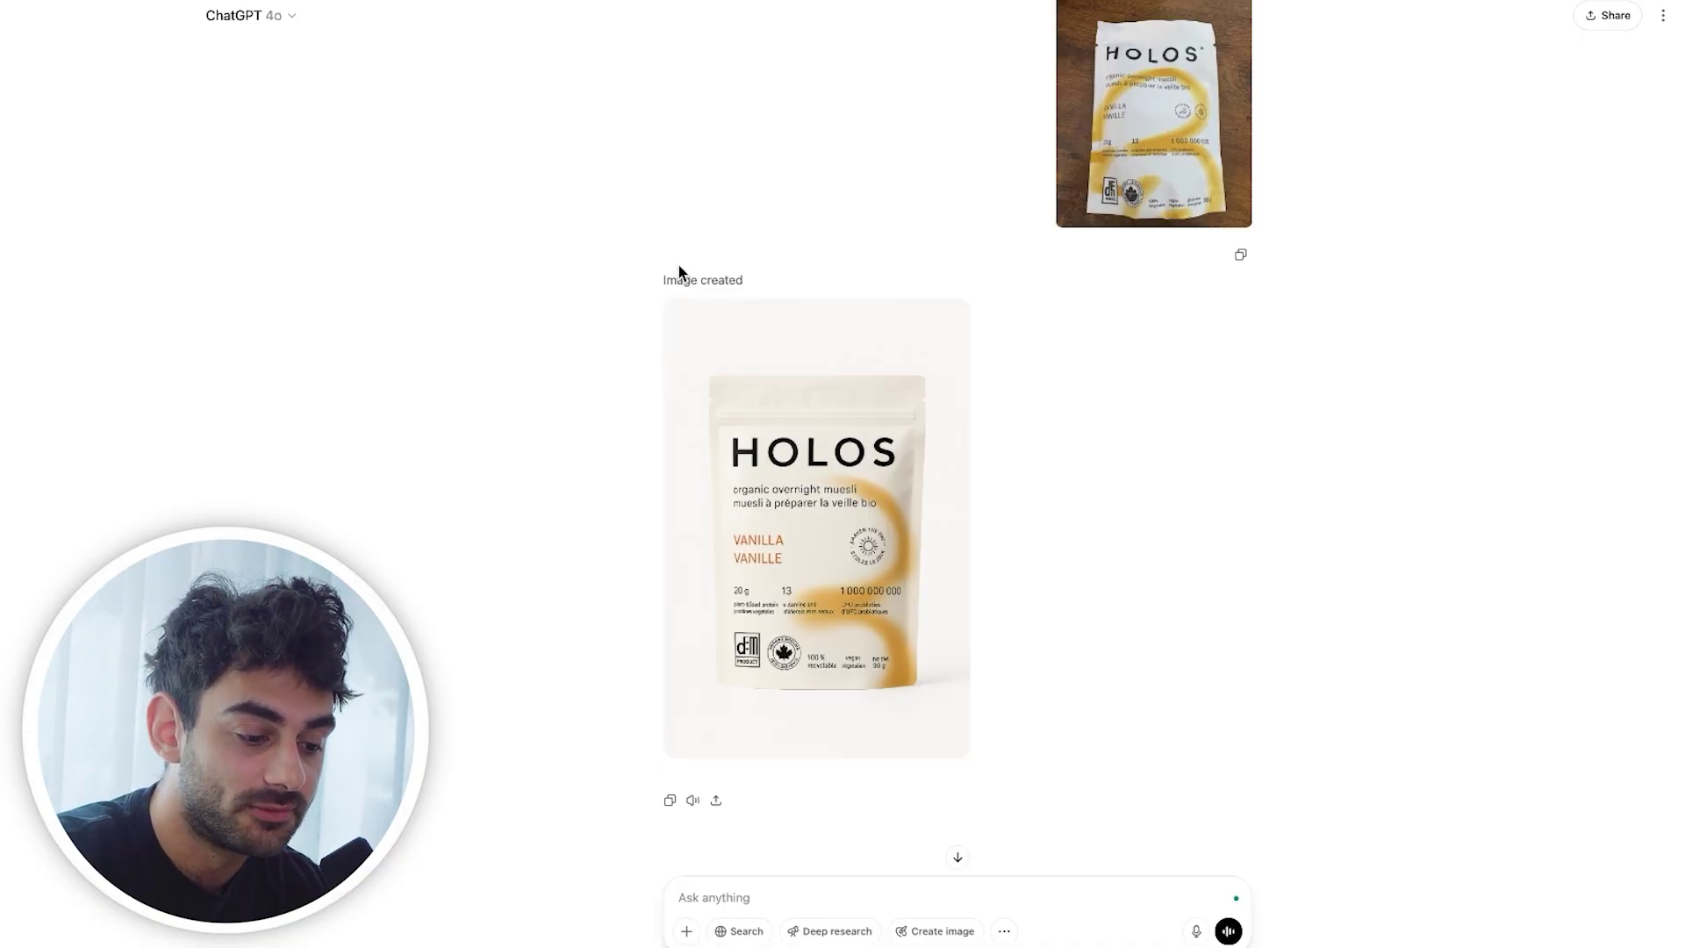
left_click(1166, 112)
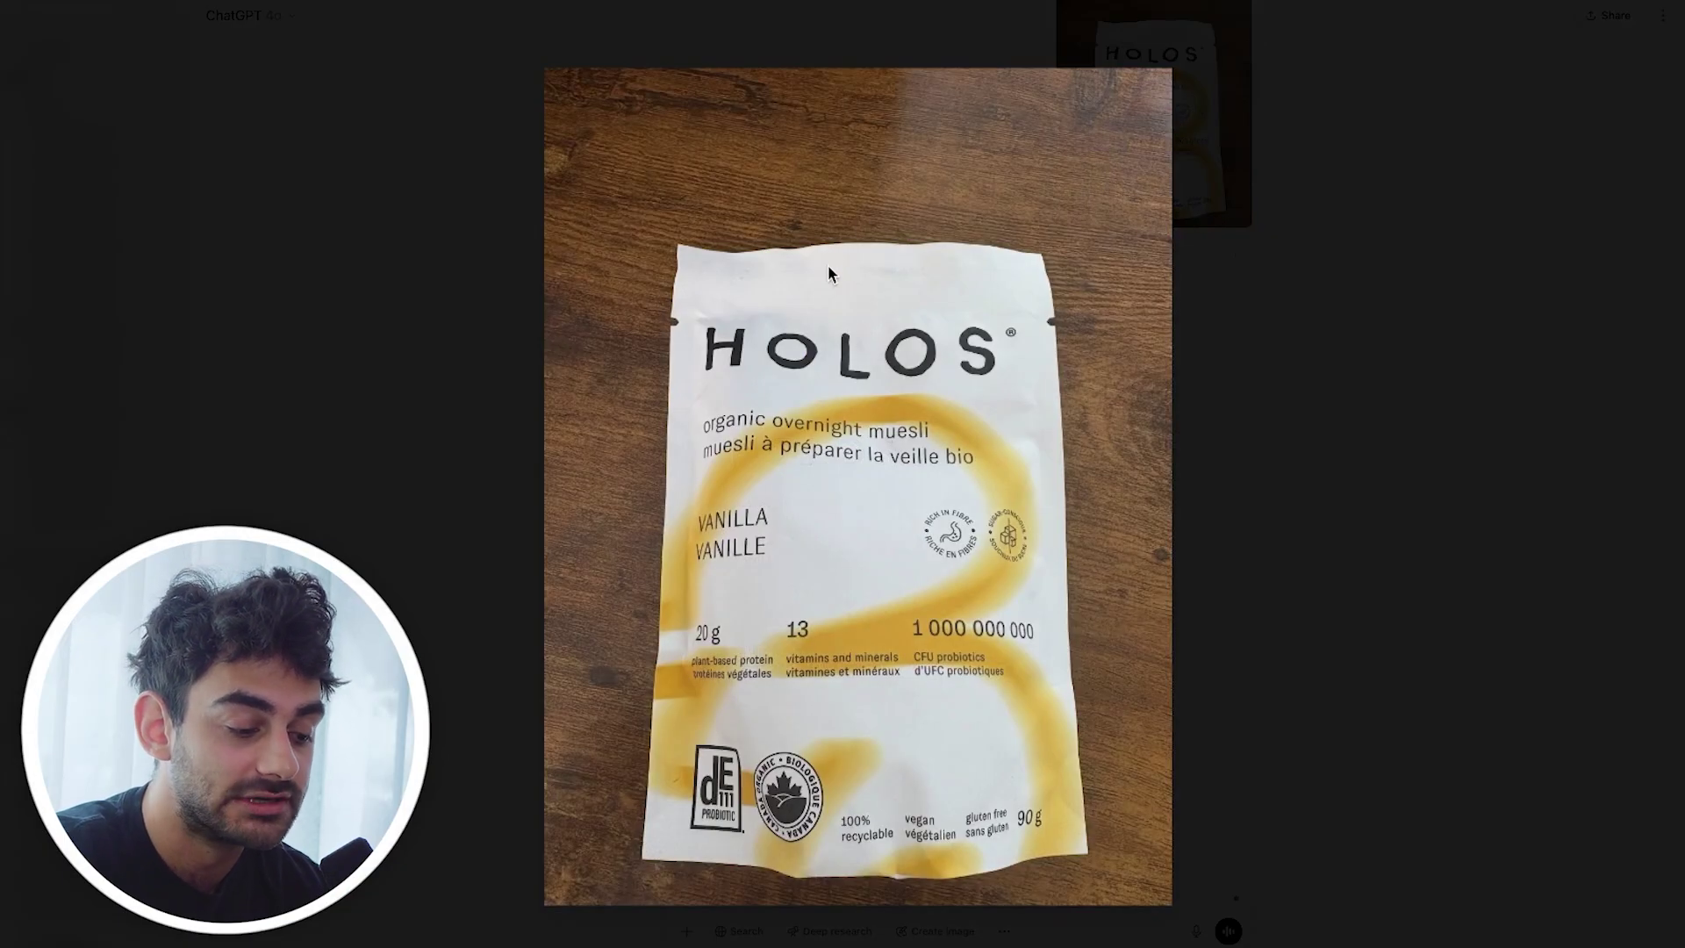
left_click(762, 360)
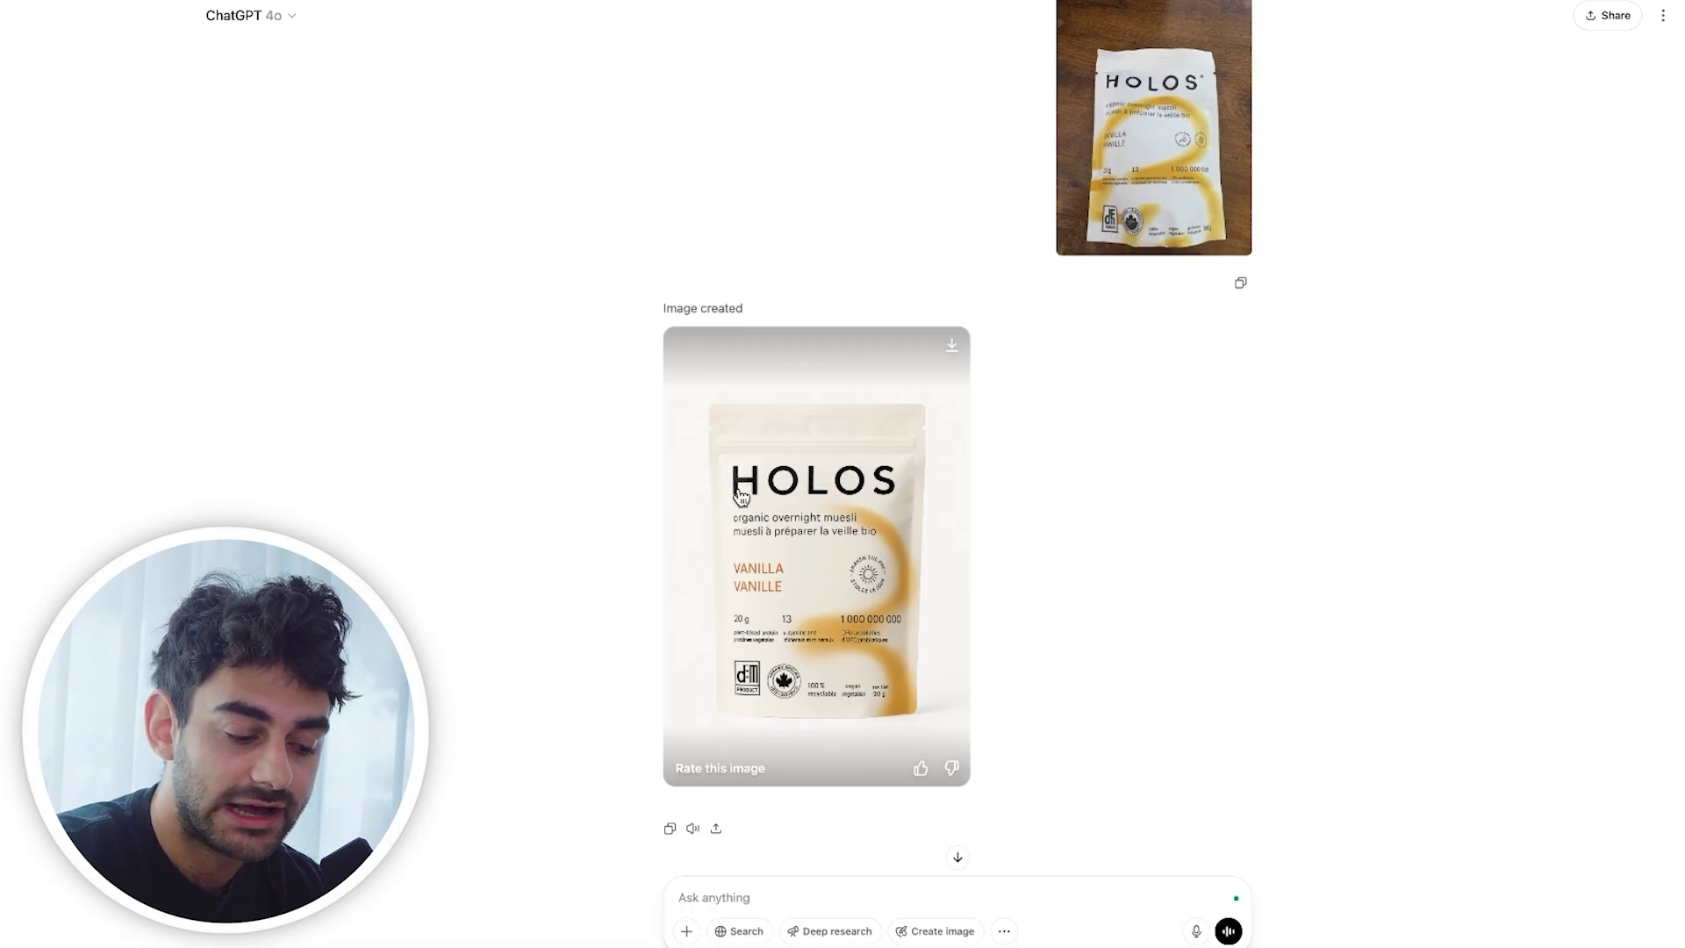
left_click(771, 417)
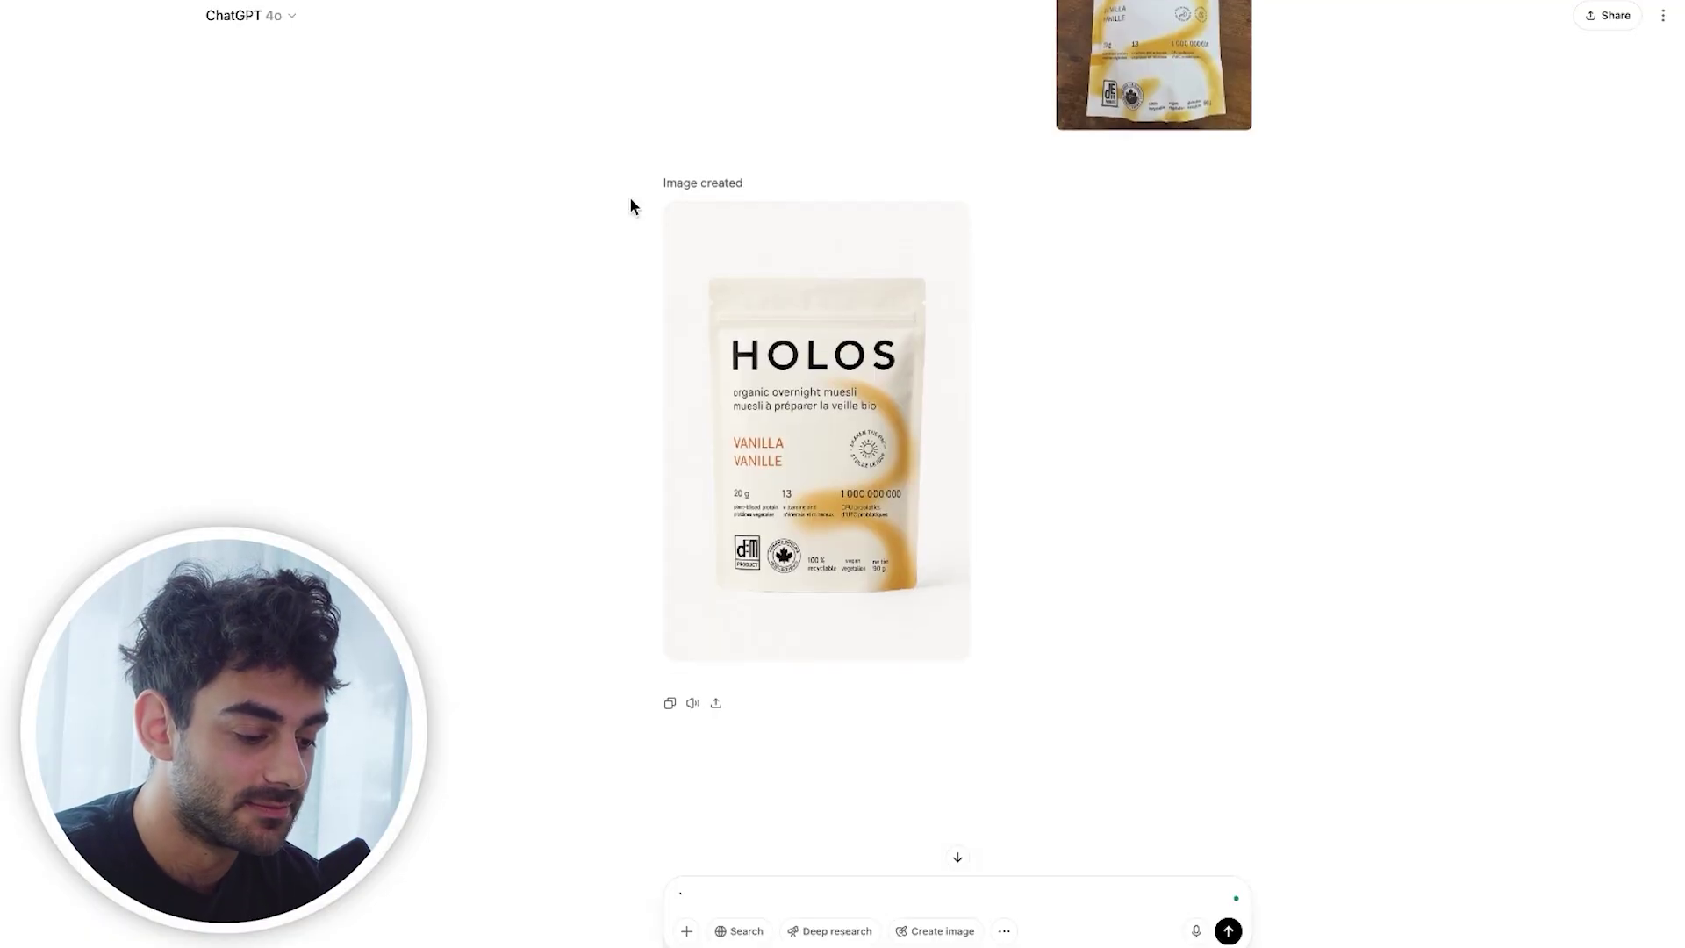
scroll(630, 206, "up", 1)
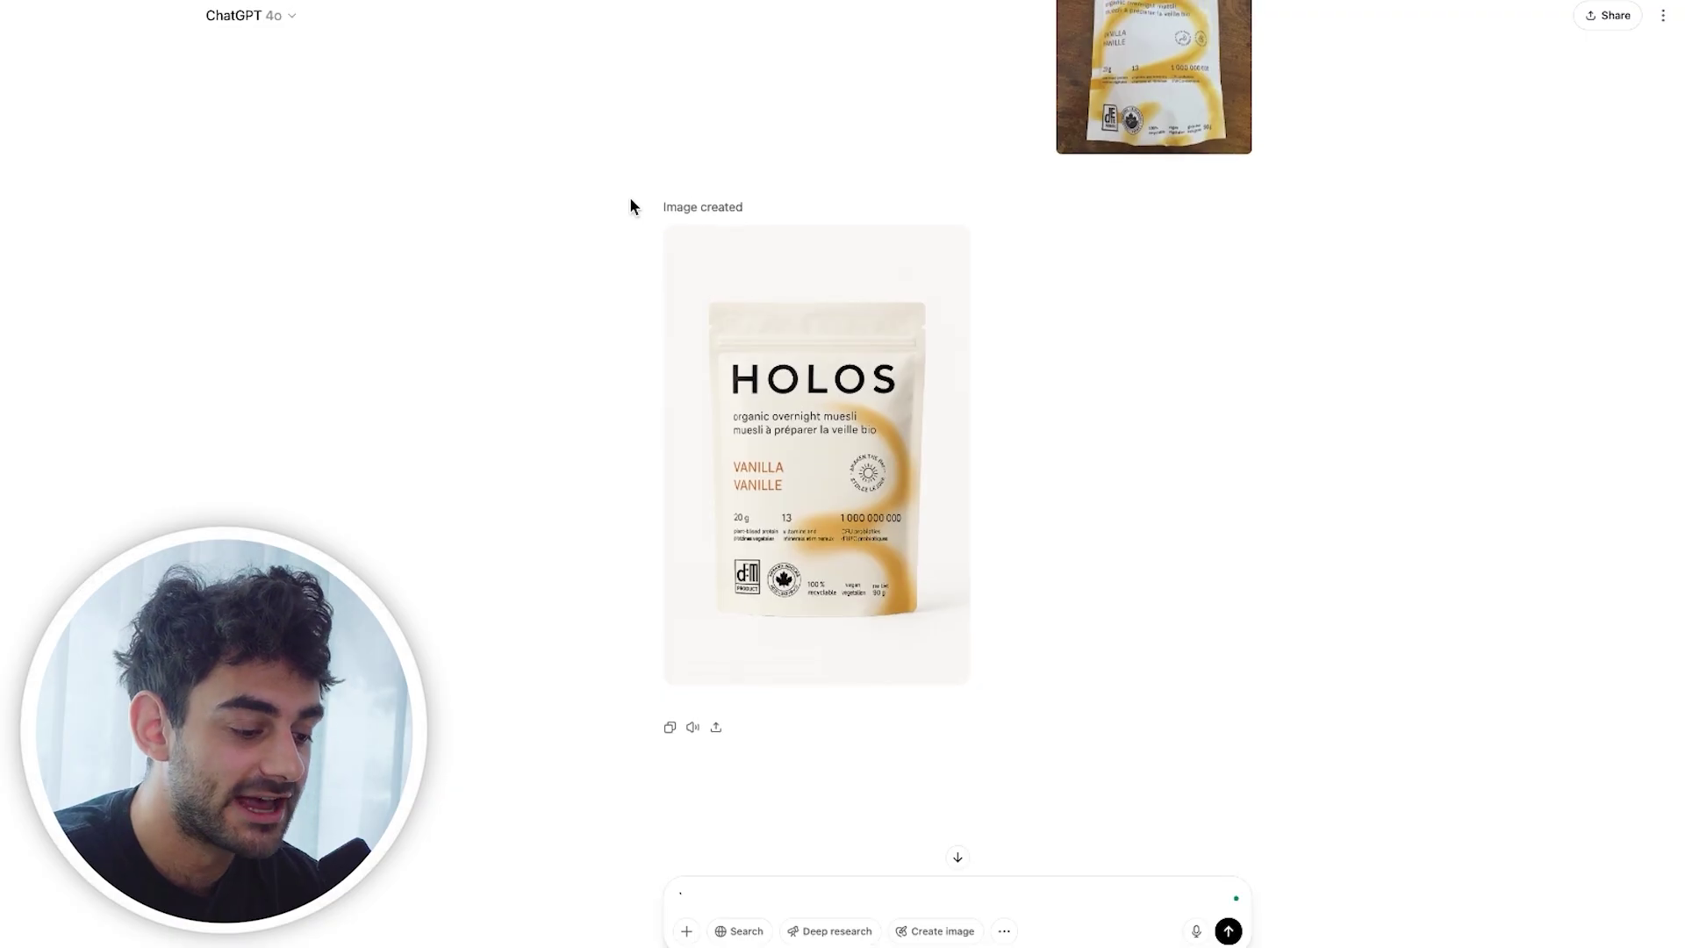
scroll(635, 195, "down", 2)
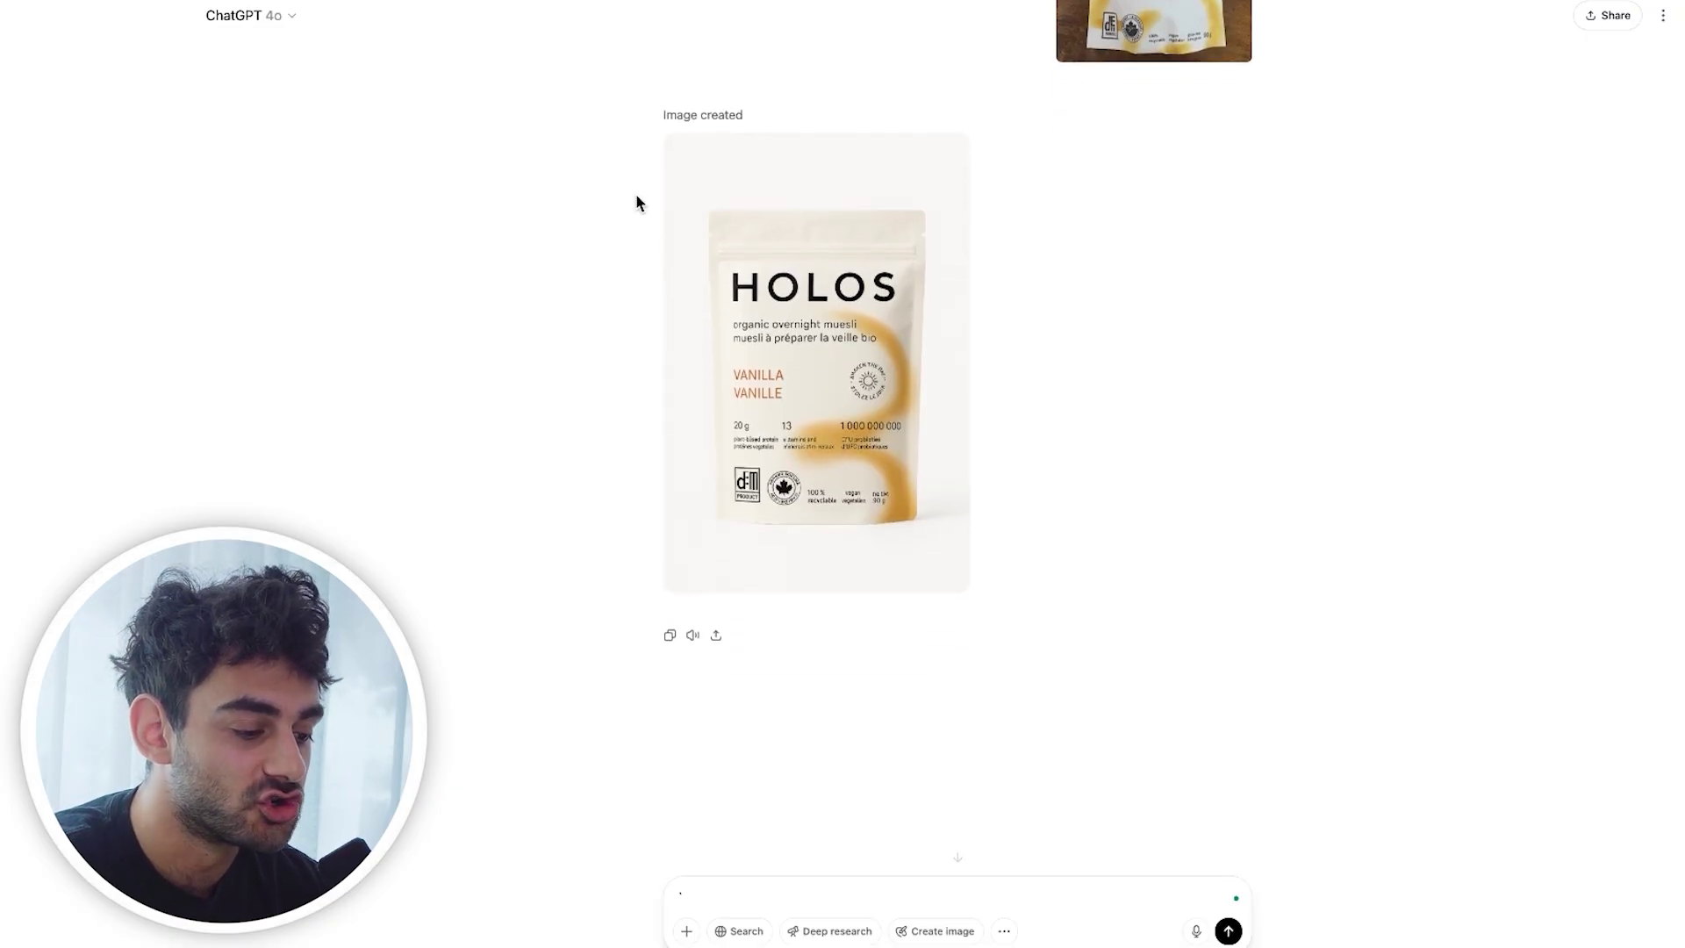
Step: Scroll down the ChatGPT conversation below the finished HOLOS studio shot
scroll(636, 196, "down", 2)
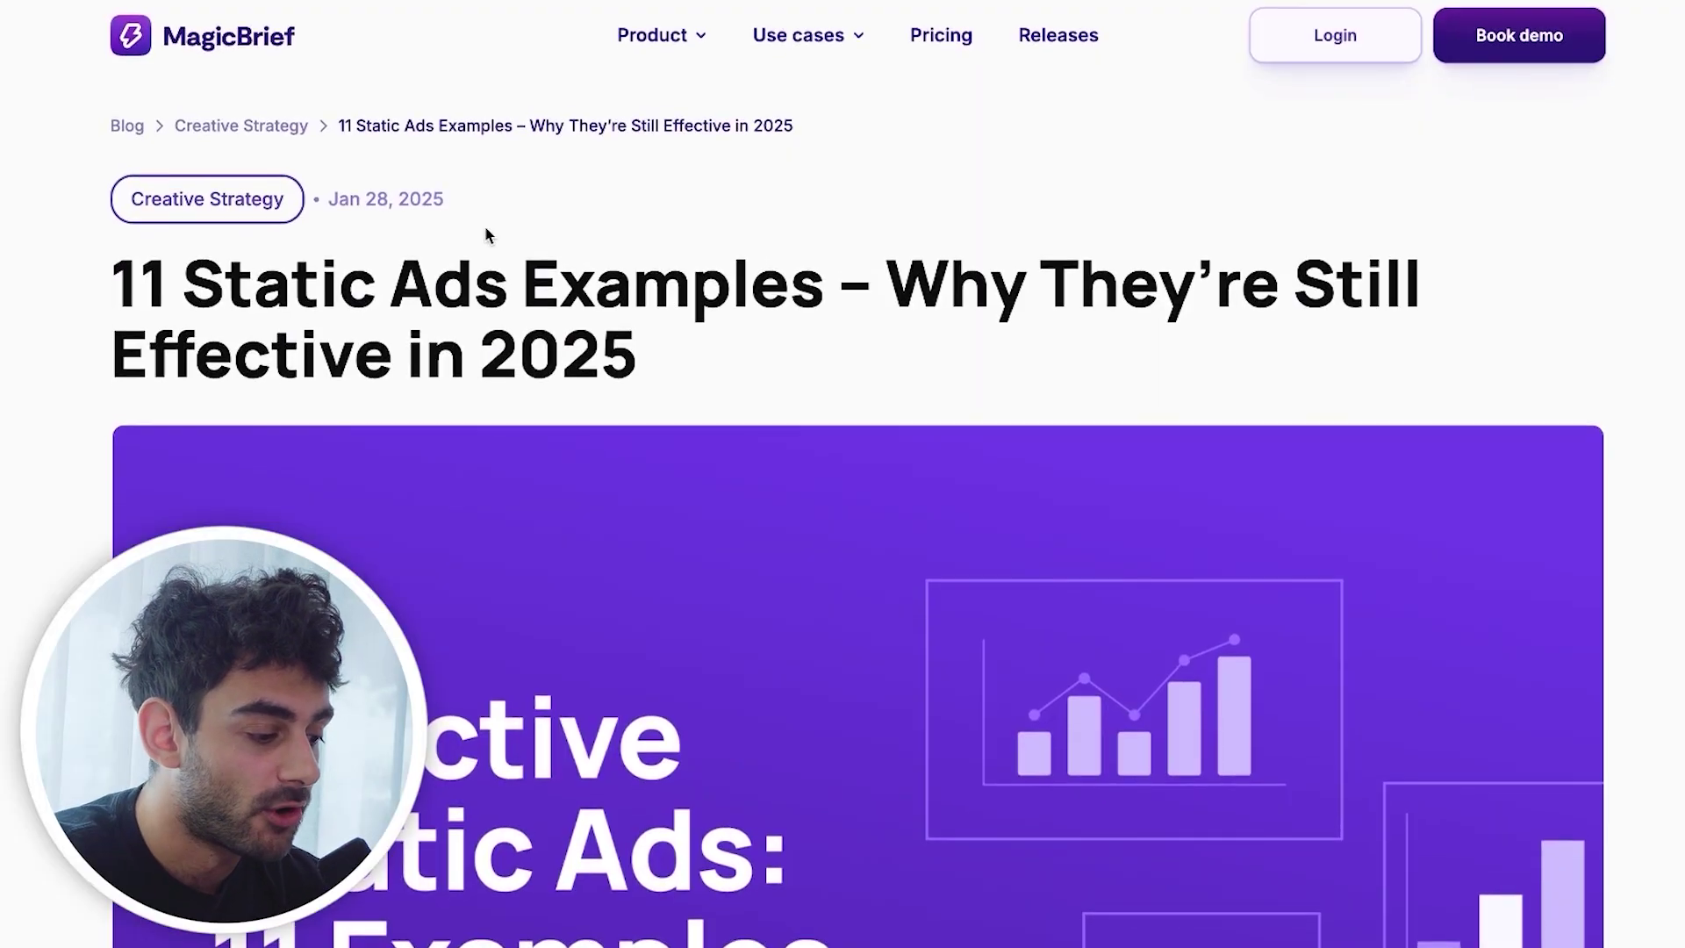
Step: Scroll through the MagicBrief article reviewing the ALOHA, ISO Clean and Glossy Tips static ads
scroll(488, 235, "down", 2)
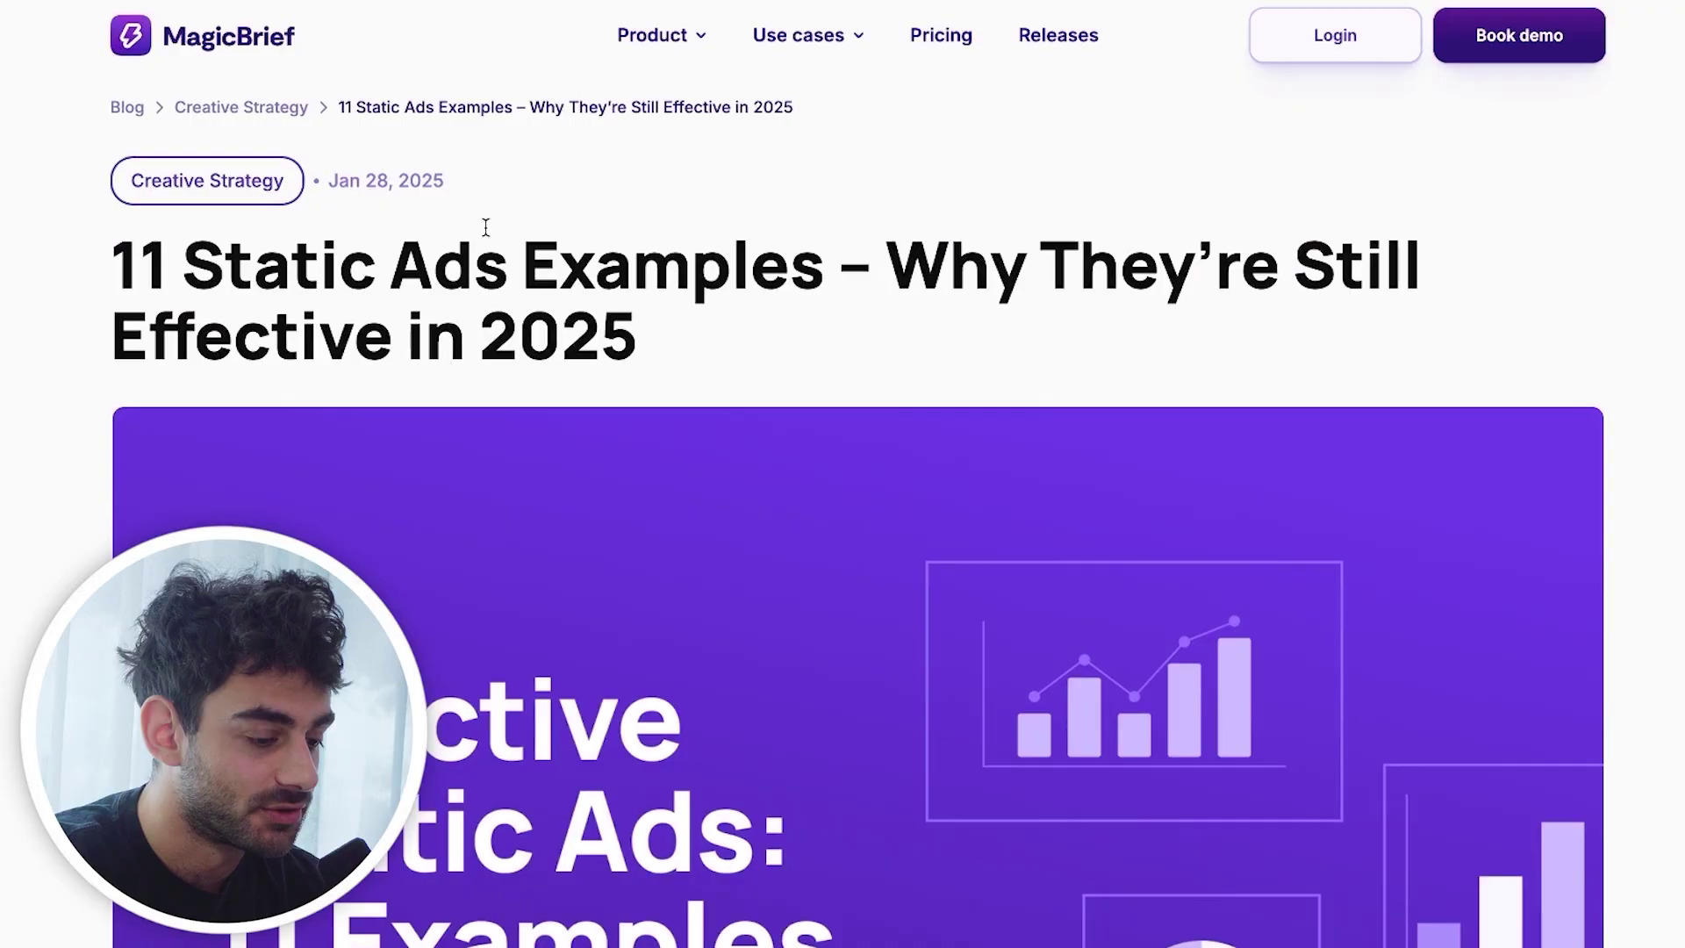
scroll(488, 241, "down", 15)
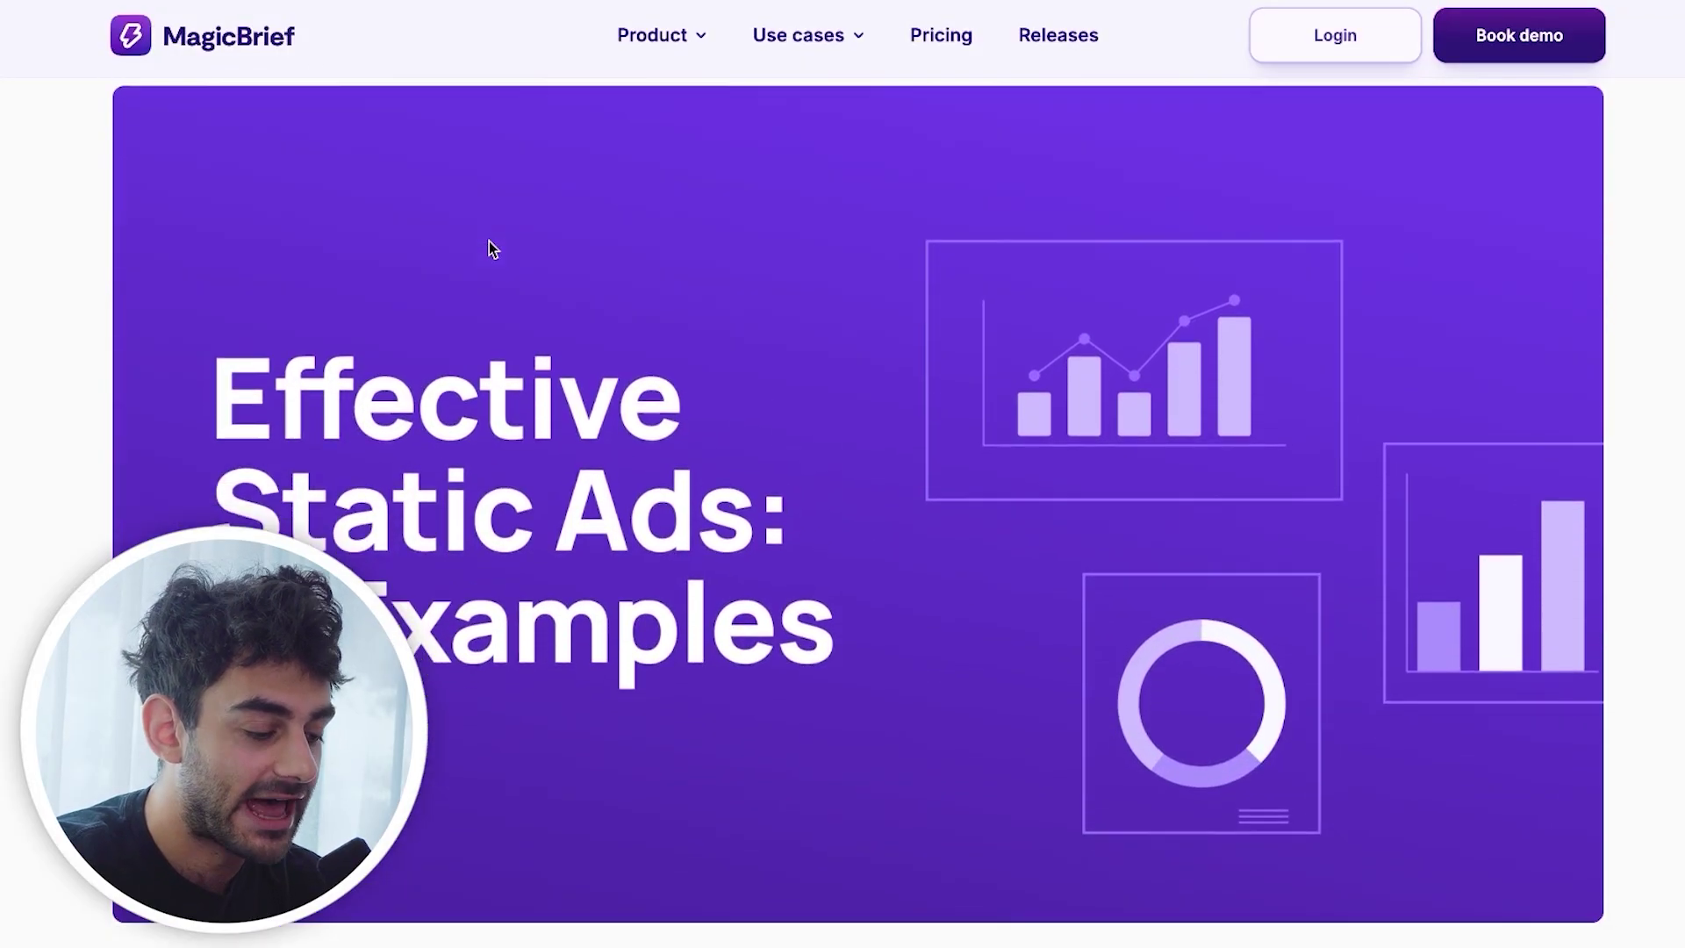
scroll(488, 240, "down", 5)
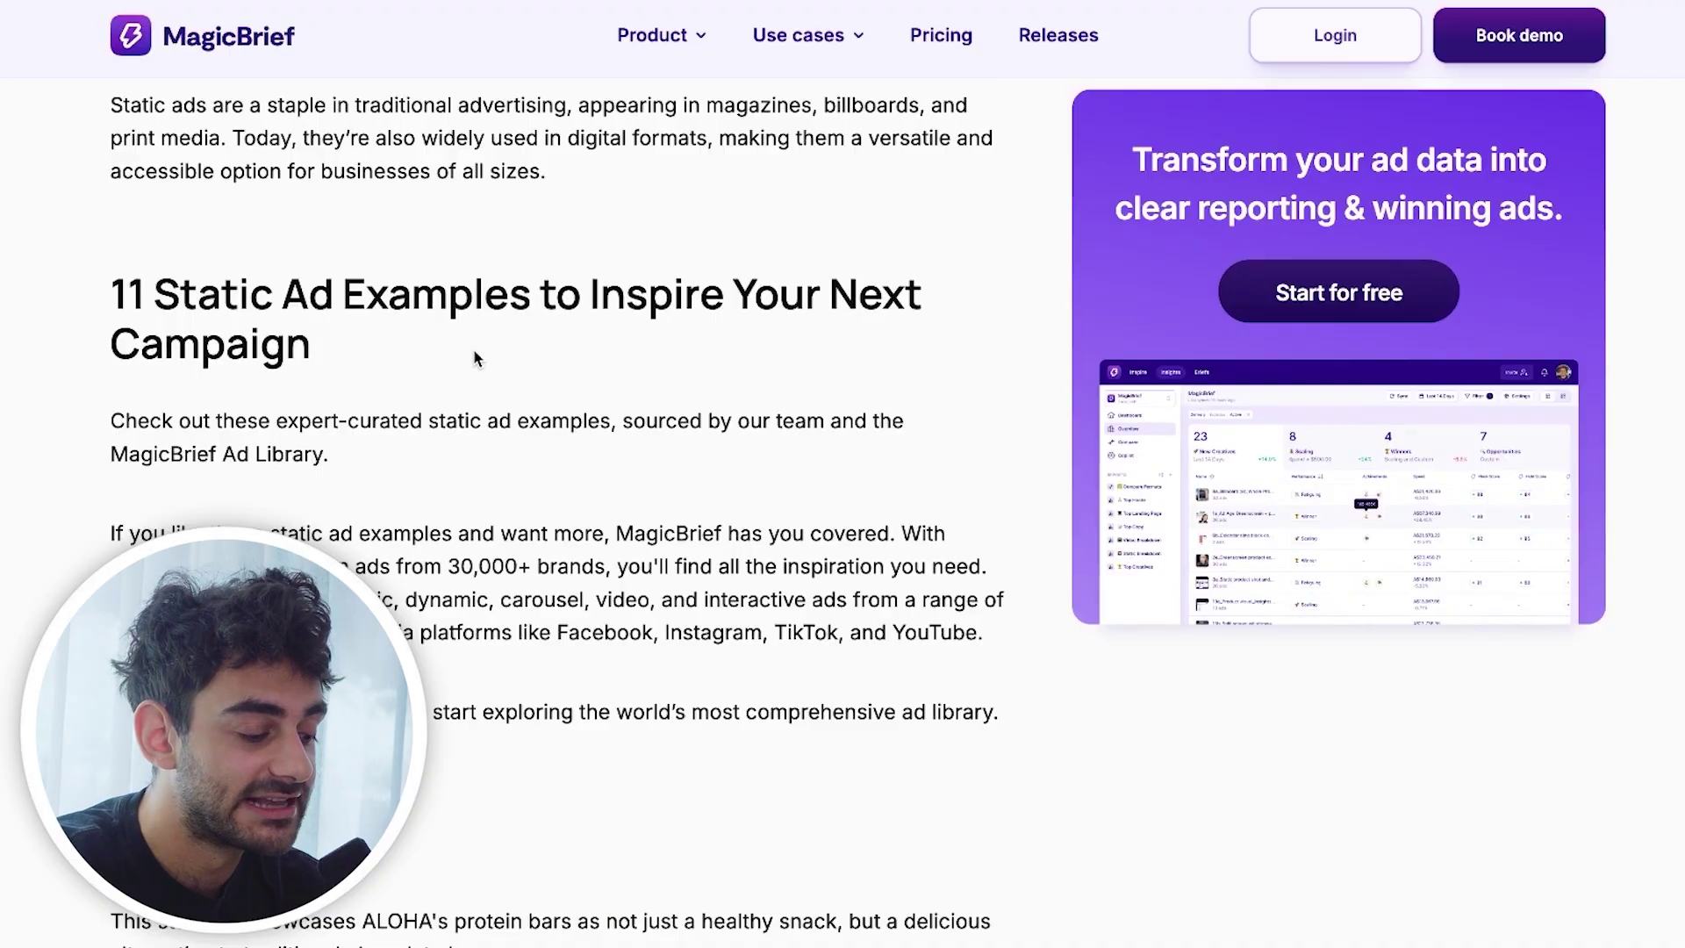
scroll(473, 350, "down", 15)
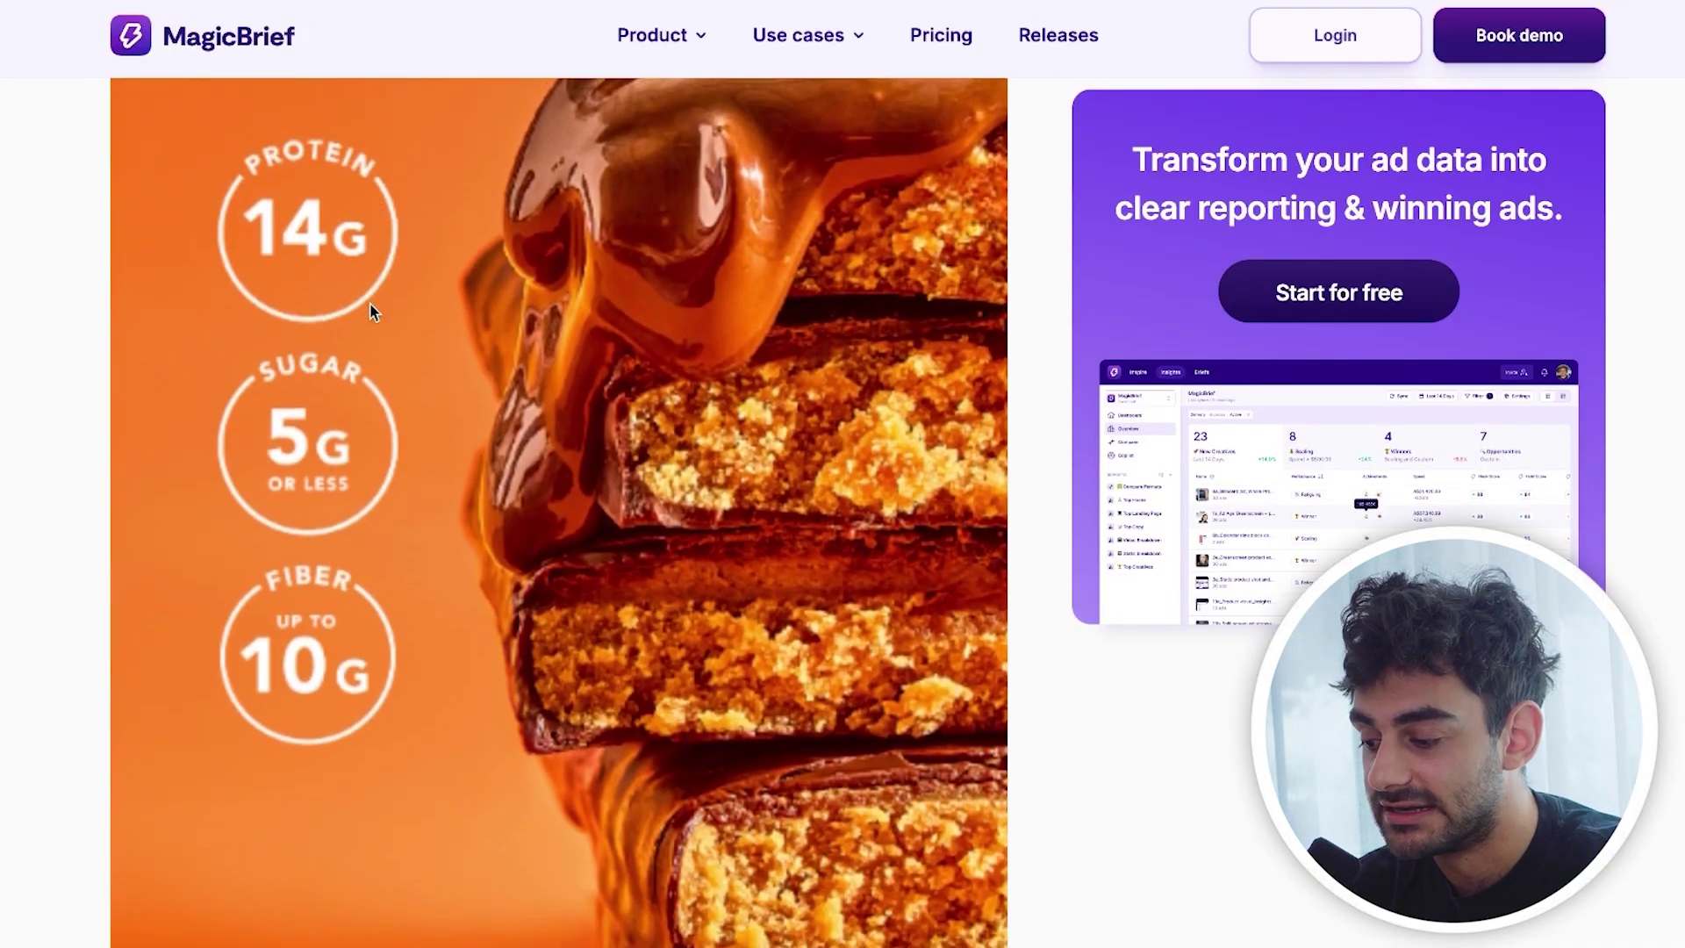
scroll(370, 309, "down", 7)
scroll(370, 313, "down", 20)
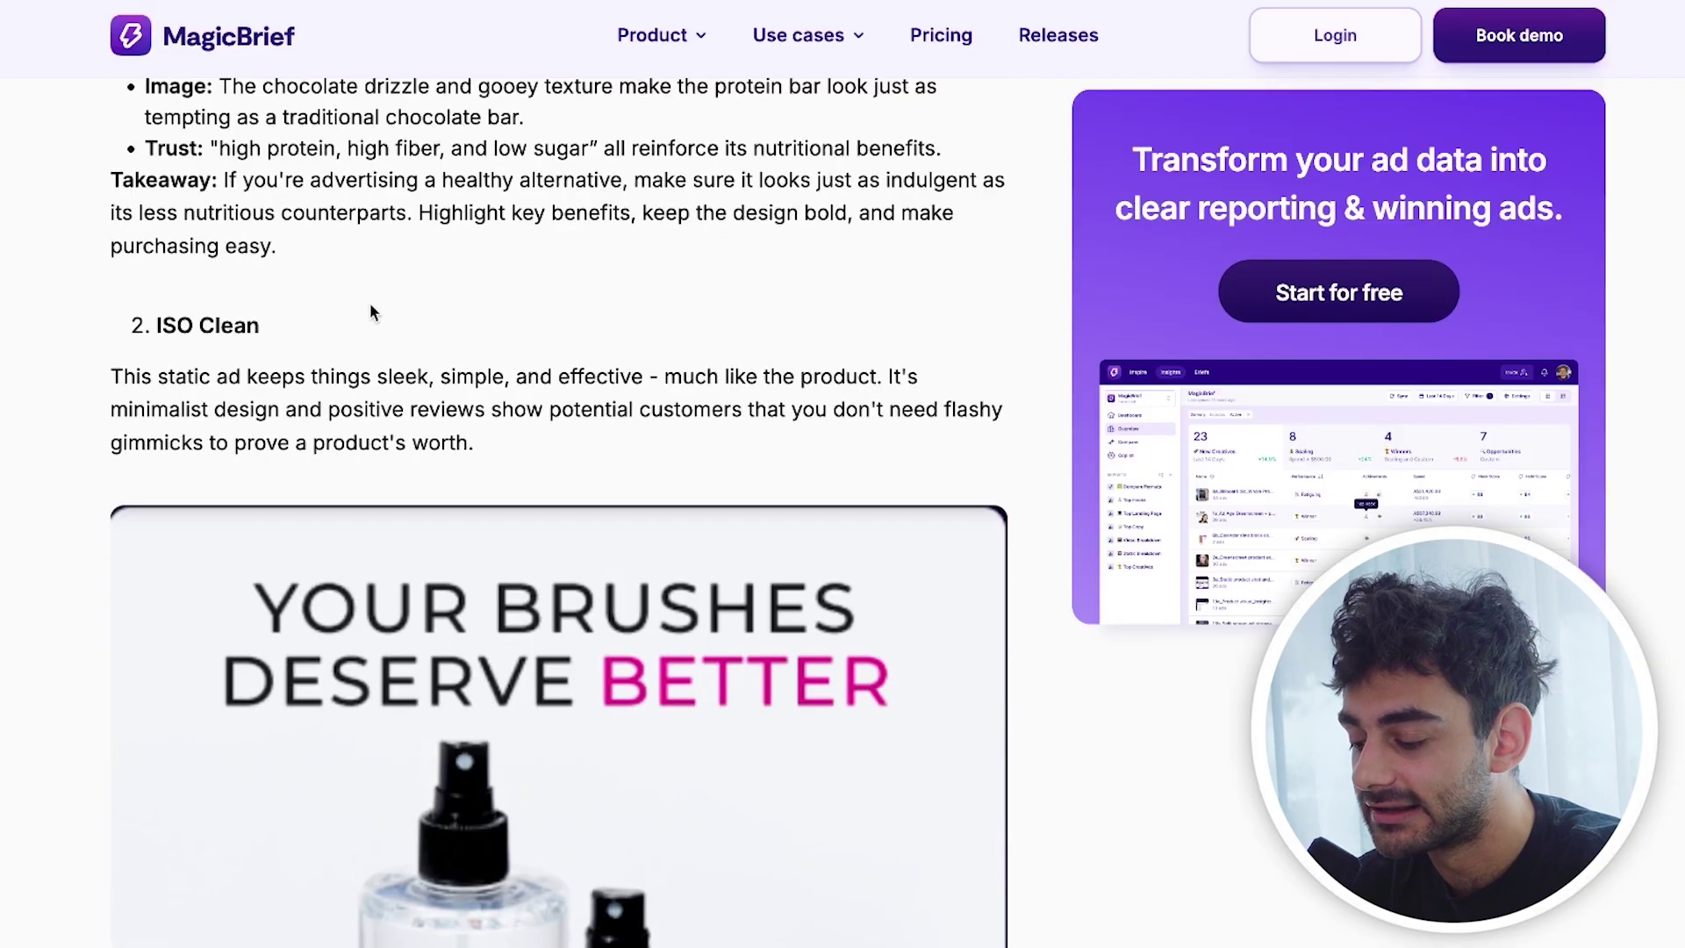
scroll(371, 313, "down", 17)
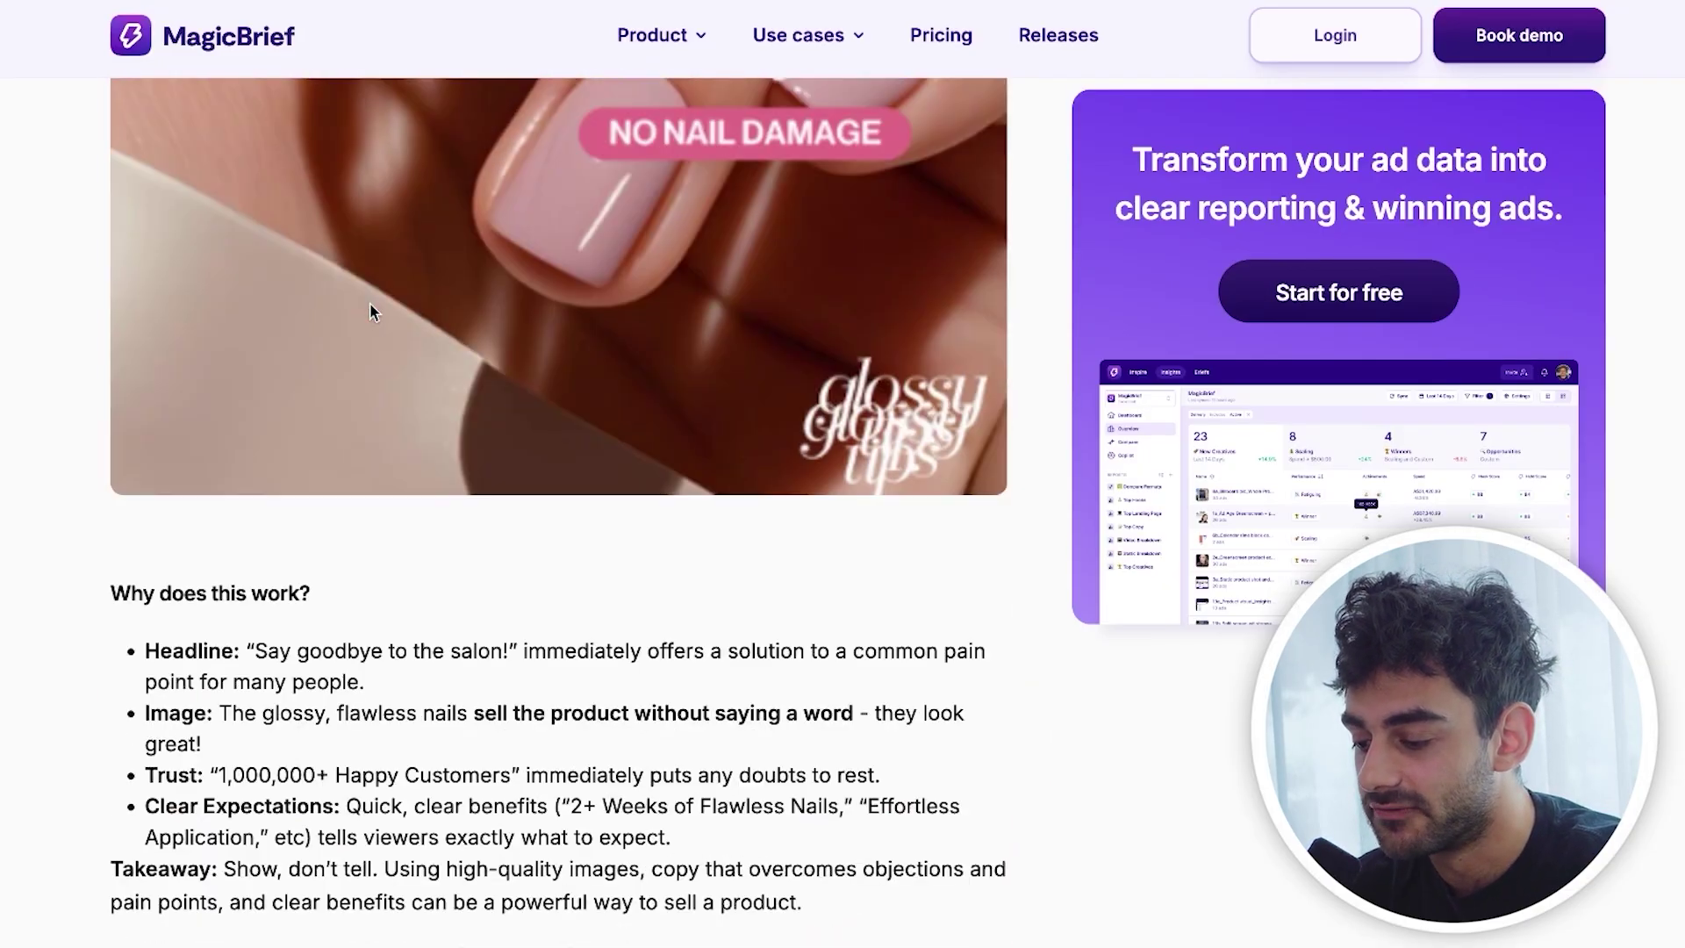
scroll(370, 312, "up", 20)
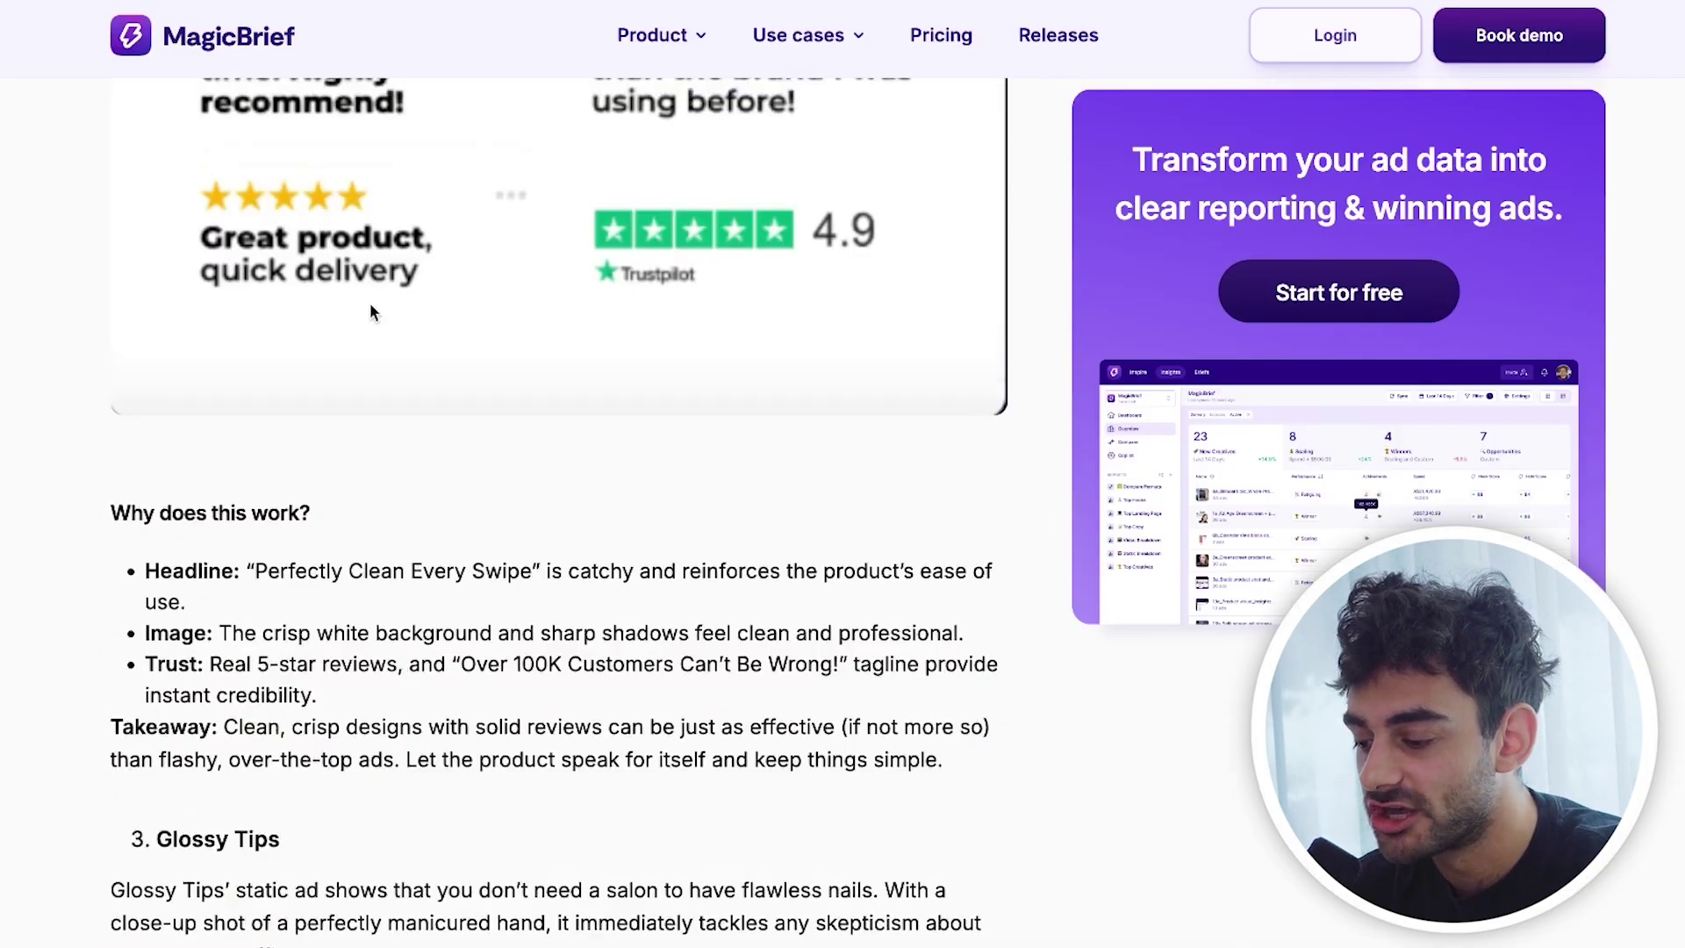
scroll(373, 397, "down", 2)
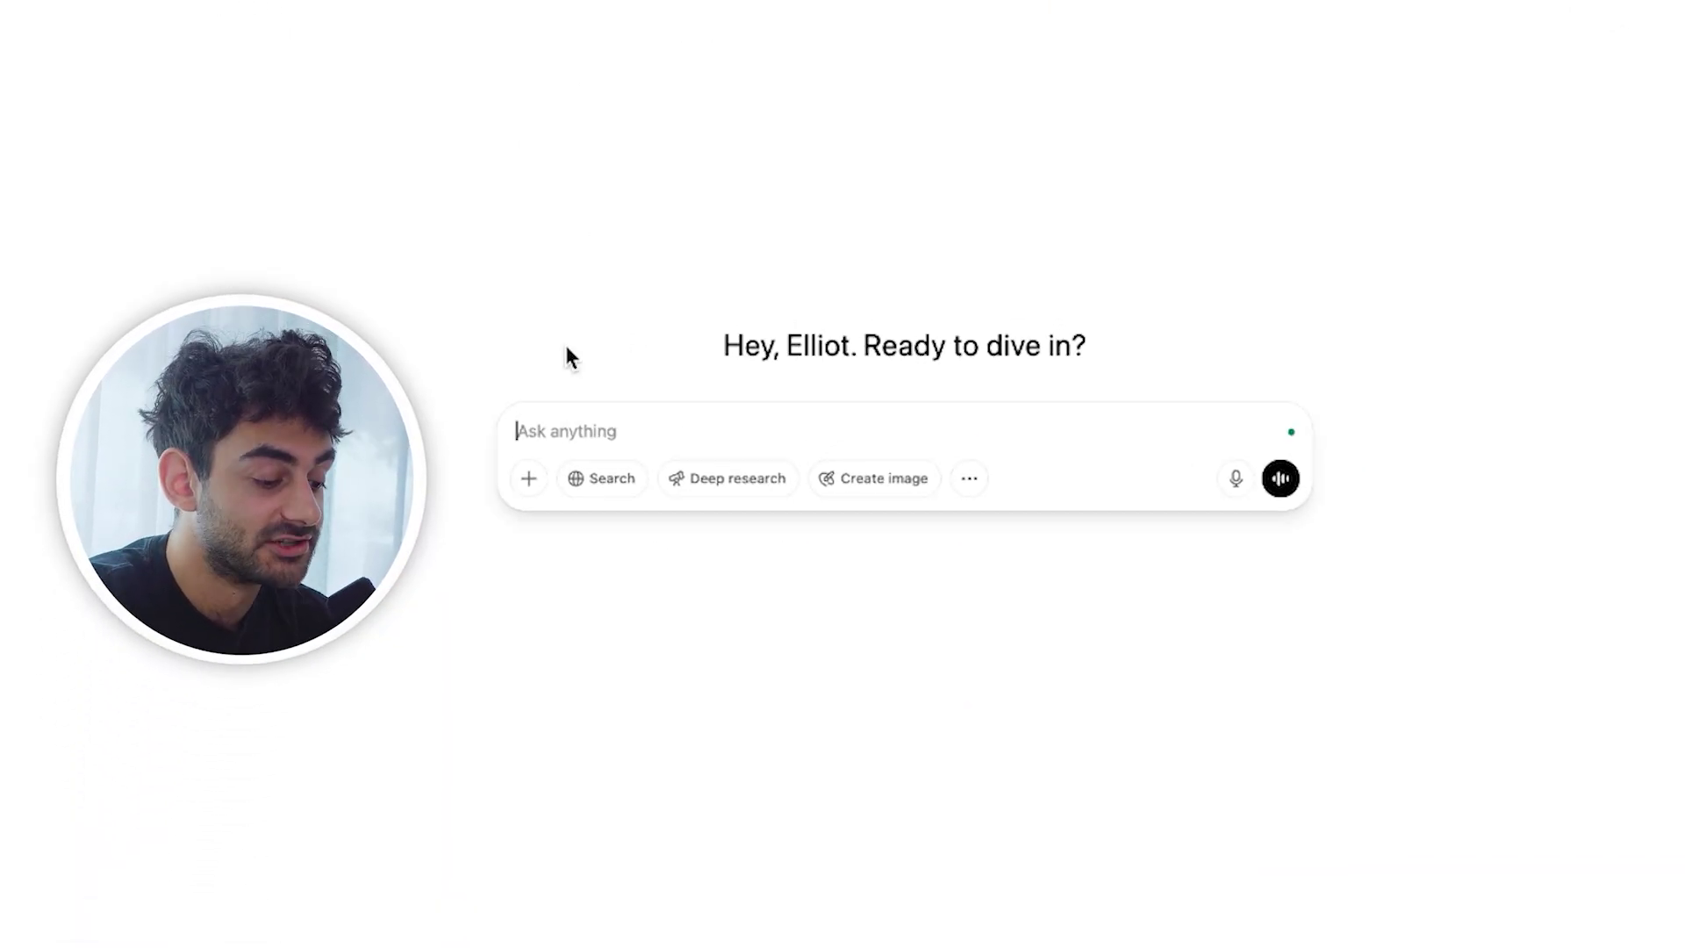
Step: Write a request for a HOLOS ad prompt that follows the reference ad's format
type("Give me a prompt to create an inst")
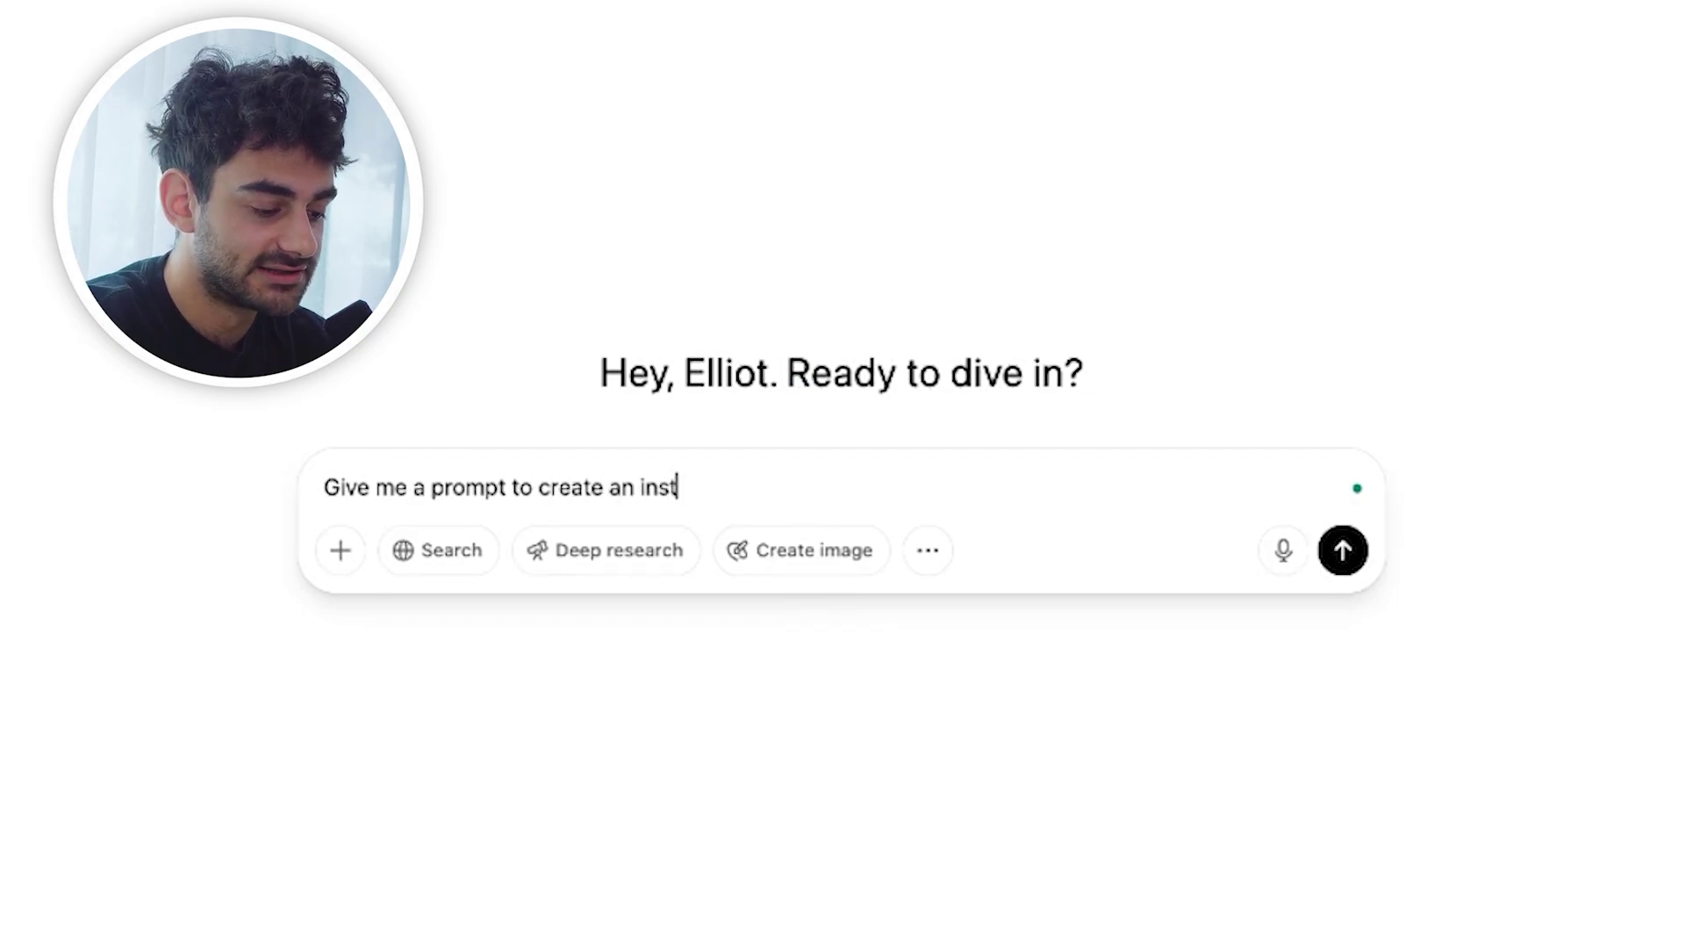
type("am ad for the brand HOLOS, using the attached ad a")
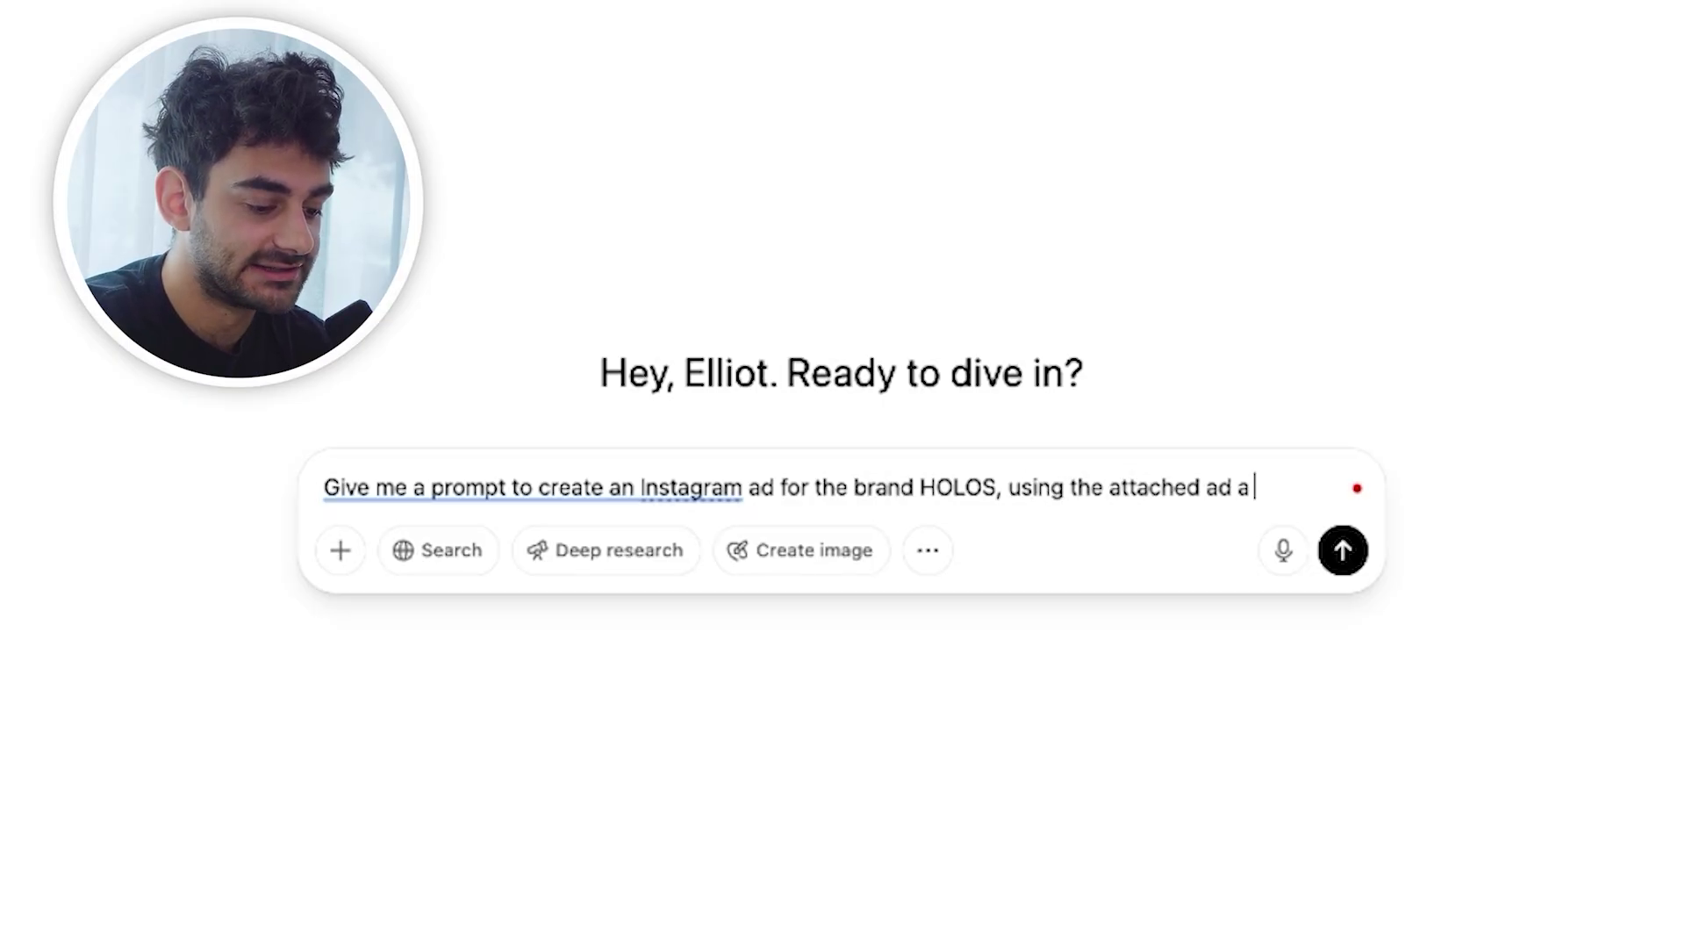
type("ce for the format only.")
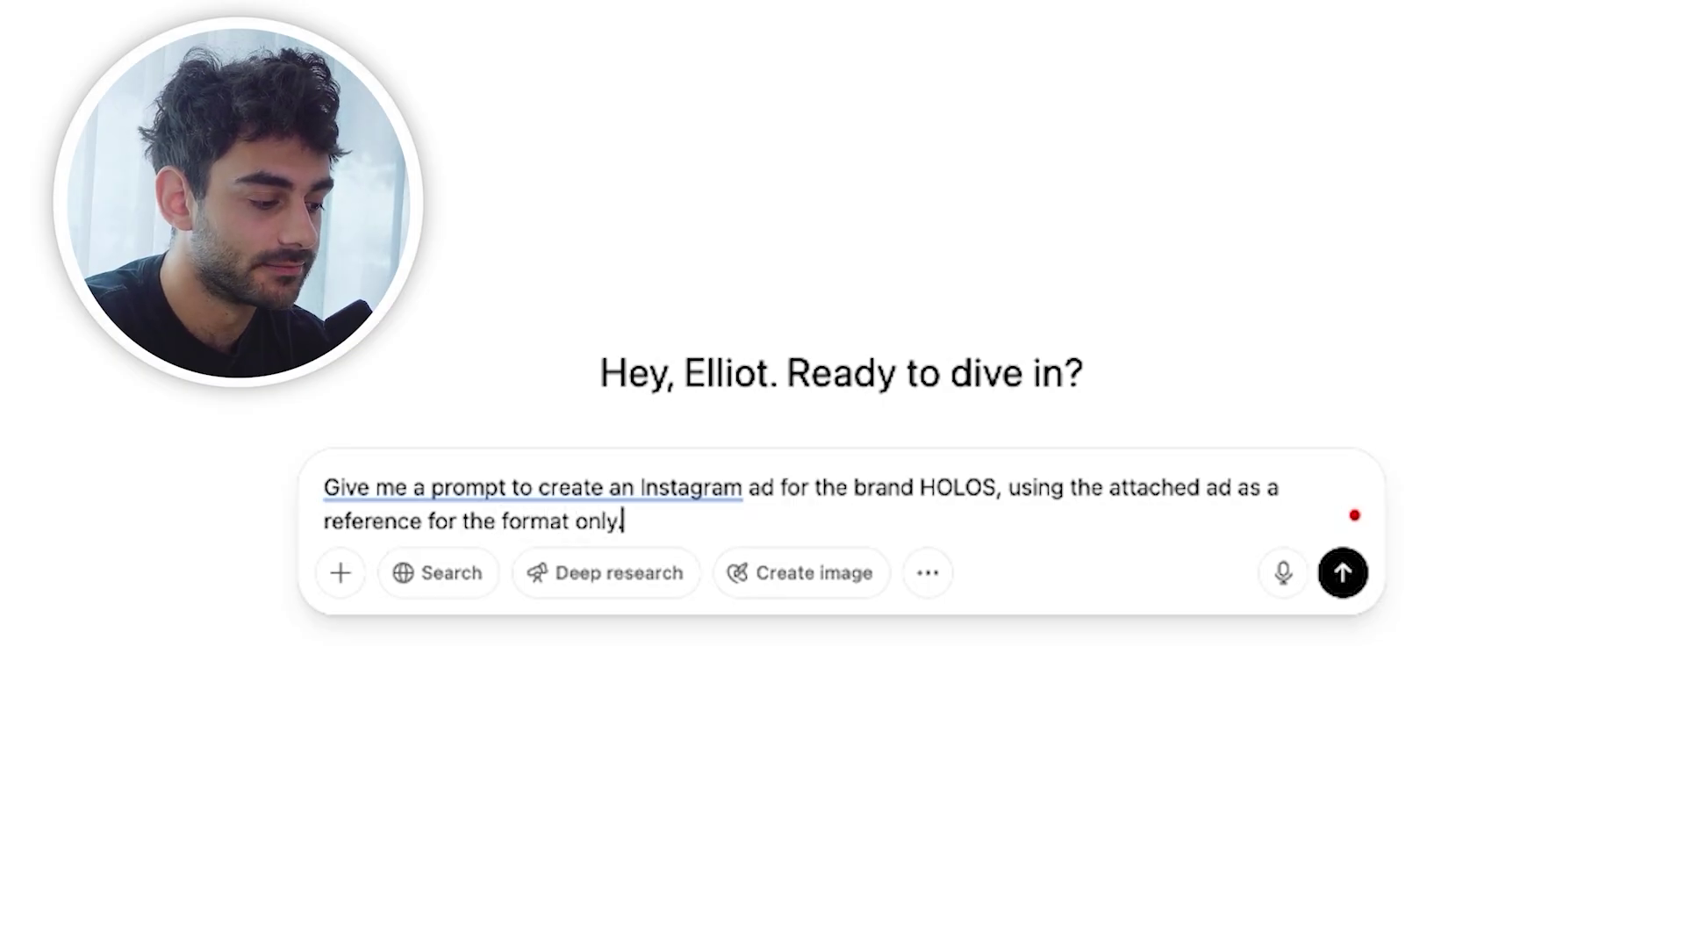
type(" Follow the exact")
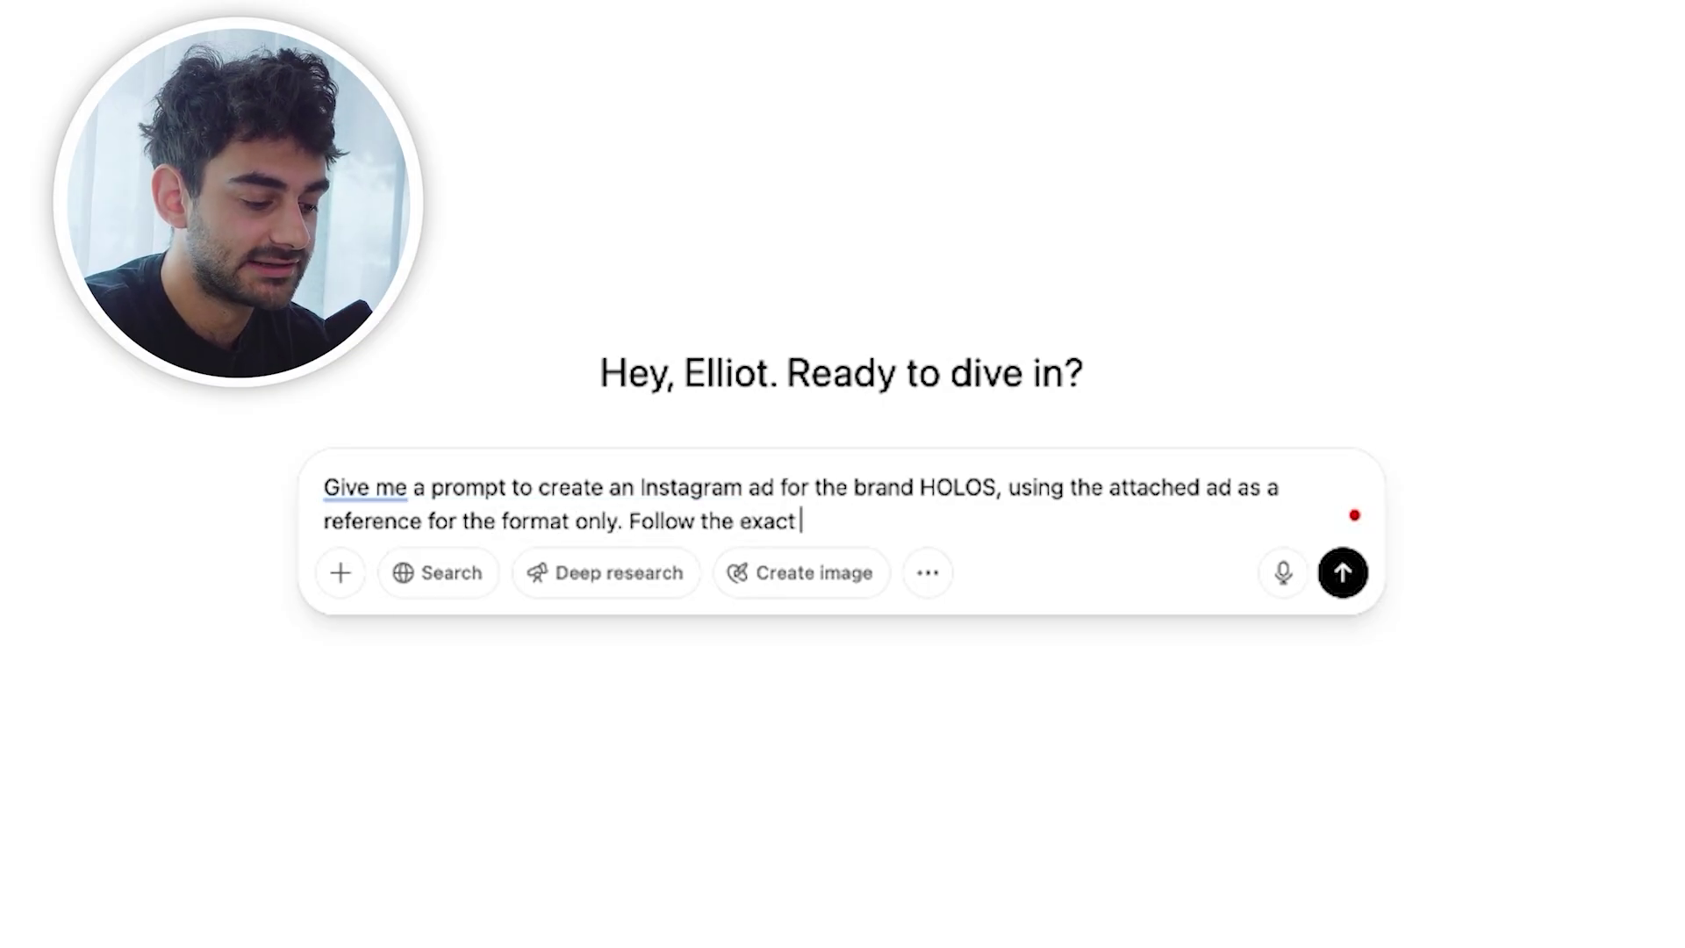
type("eference.")
Step: Attach the orange ALOHA reference ad image and send the request
left_click(340, 572)
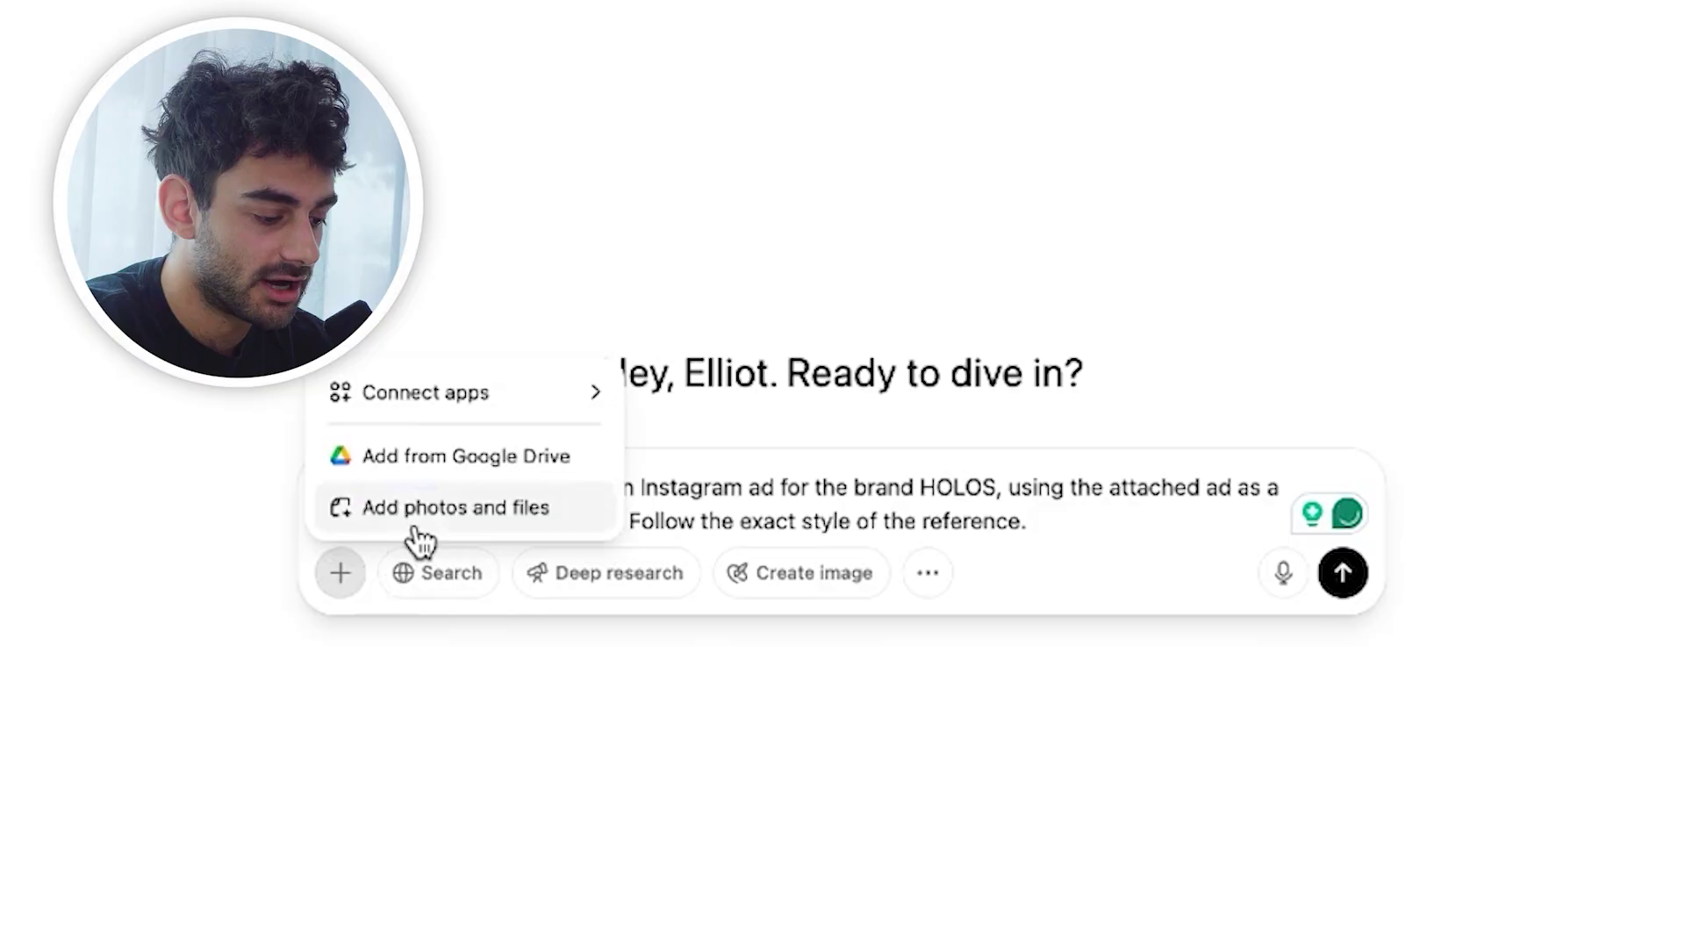
left_click(421, 518)
left_click(615, 230)
left_click(1313, 707)
left_click(622, 566)
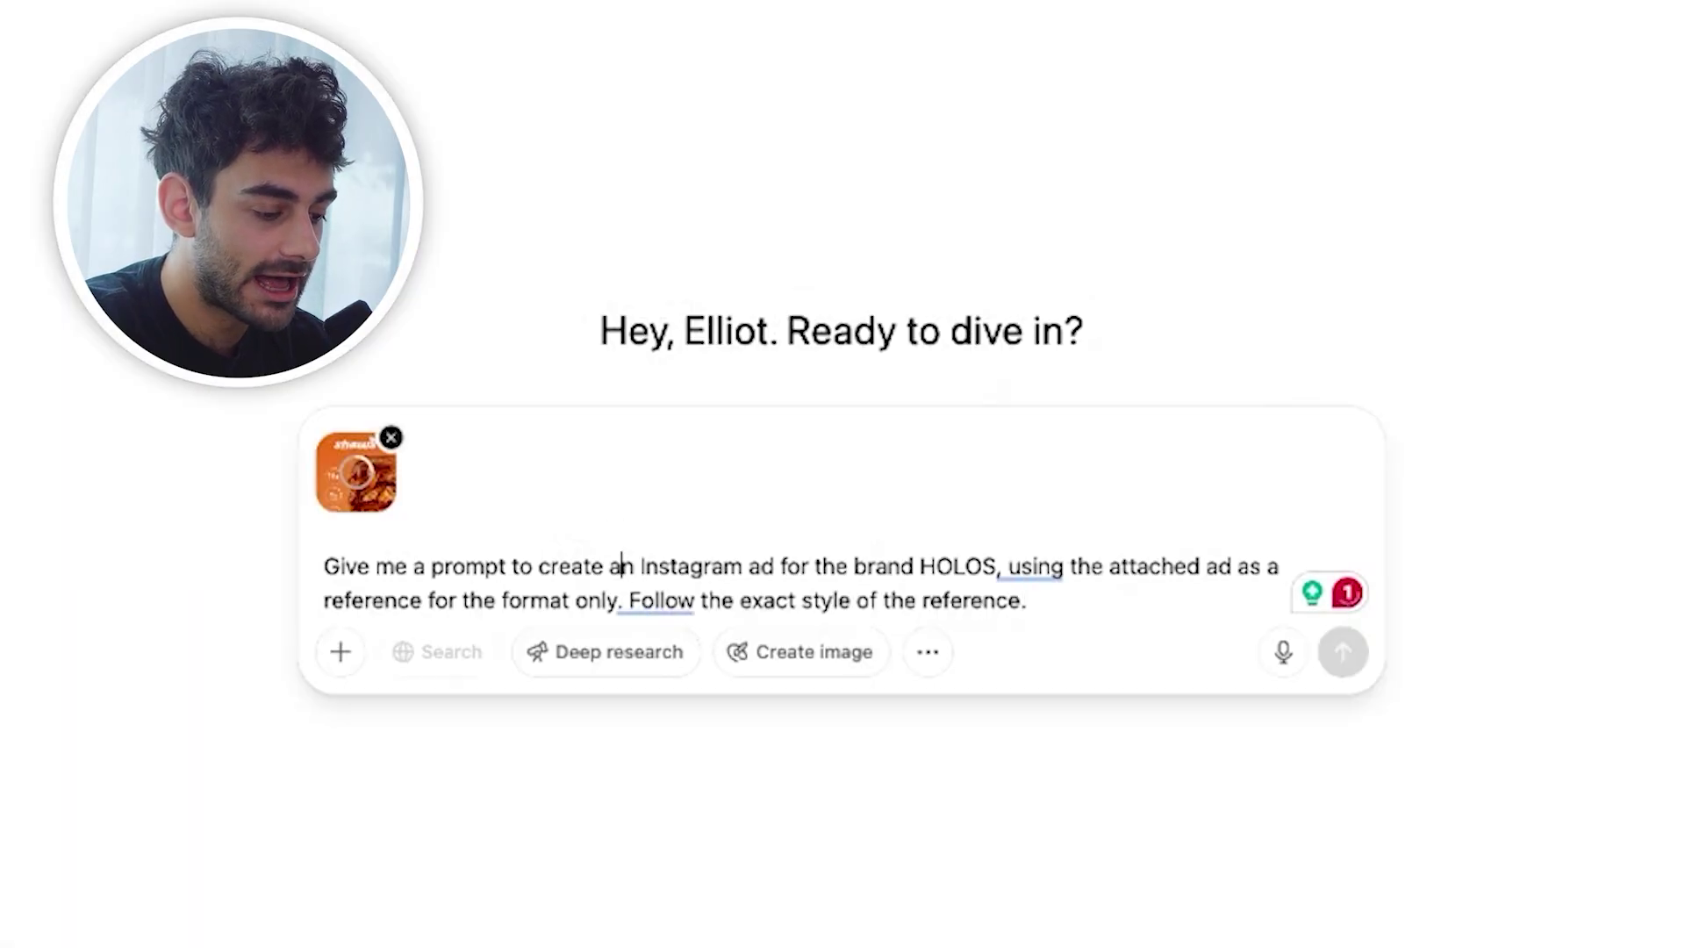
key("Return")
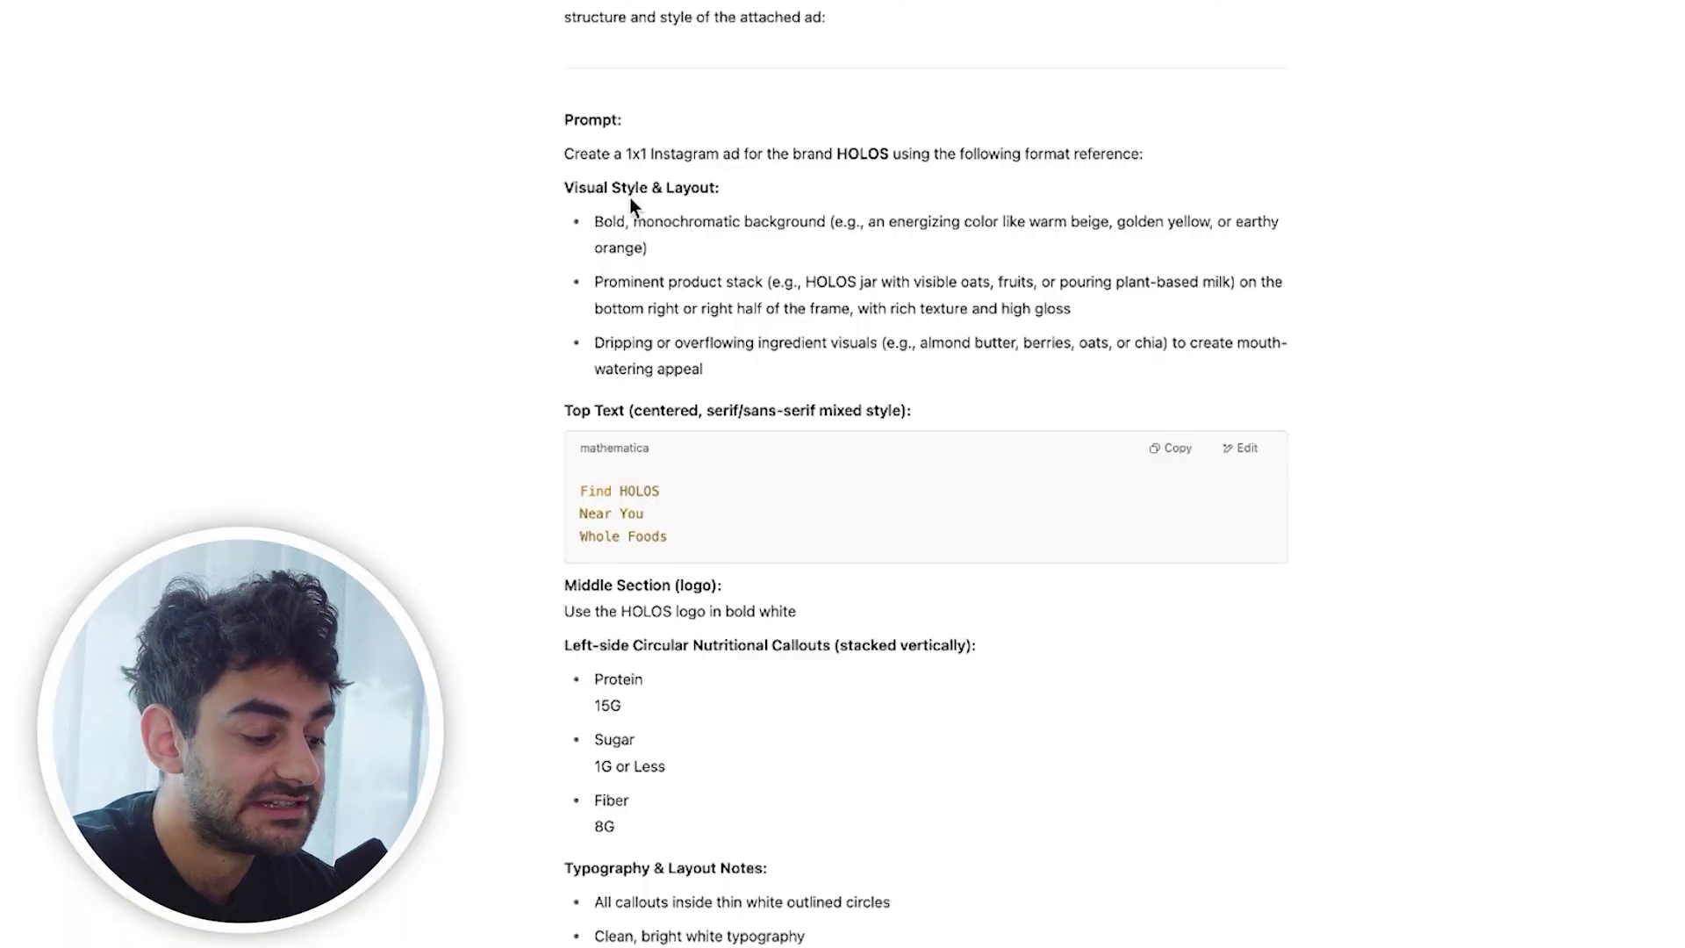
scroll(629, 197, "down", 2)
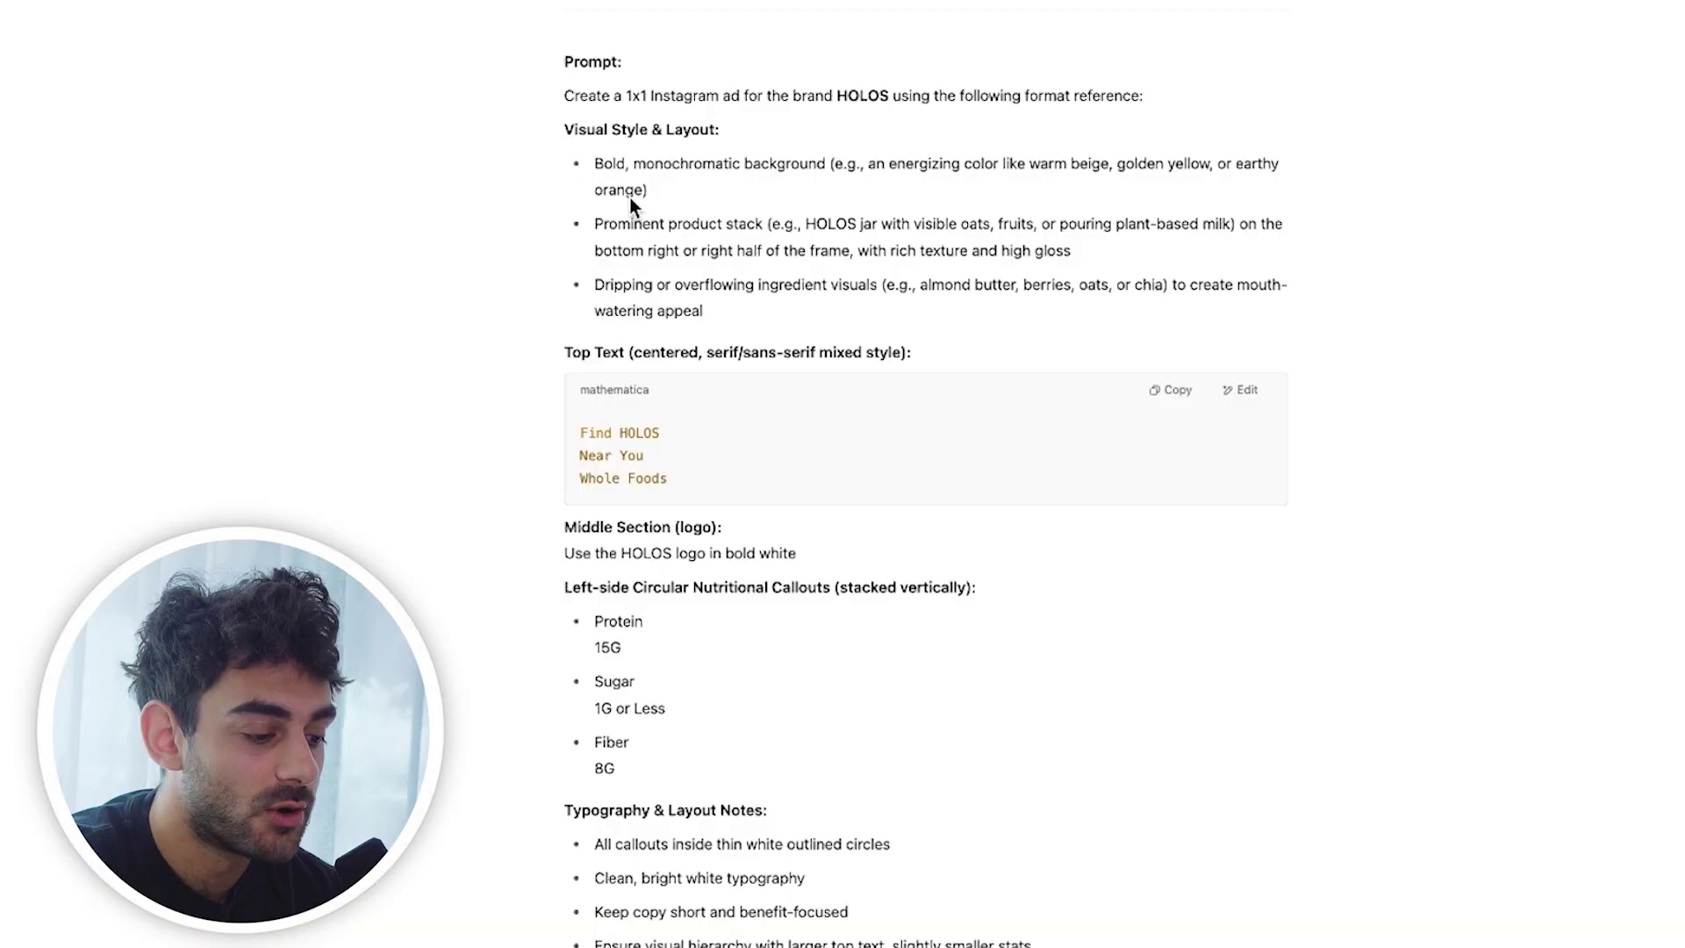
scroll(612, 154, "down", 2)
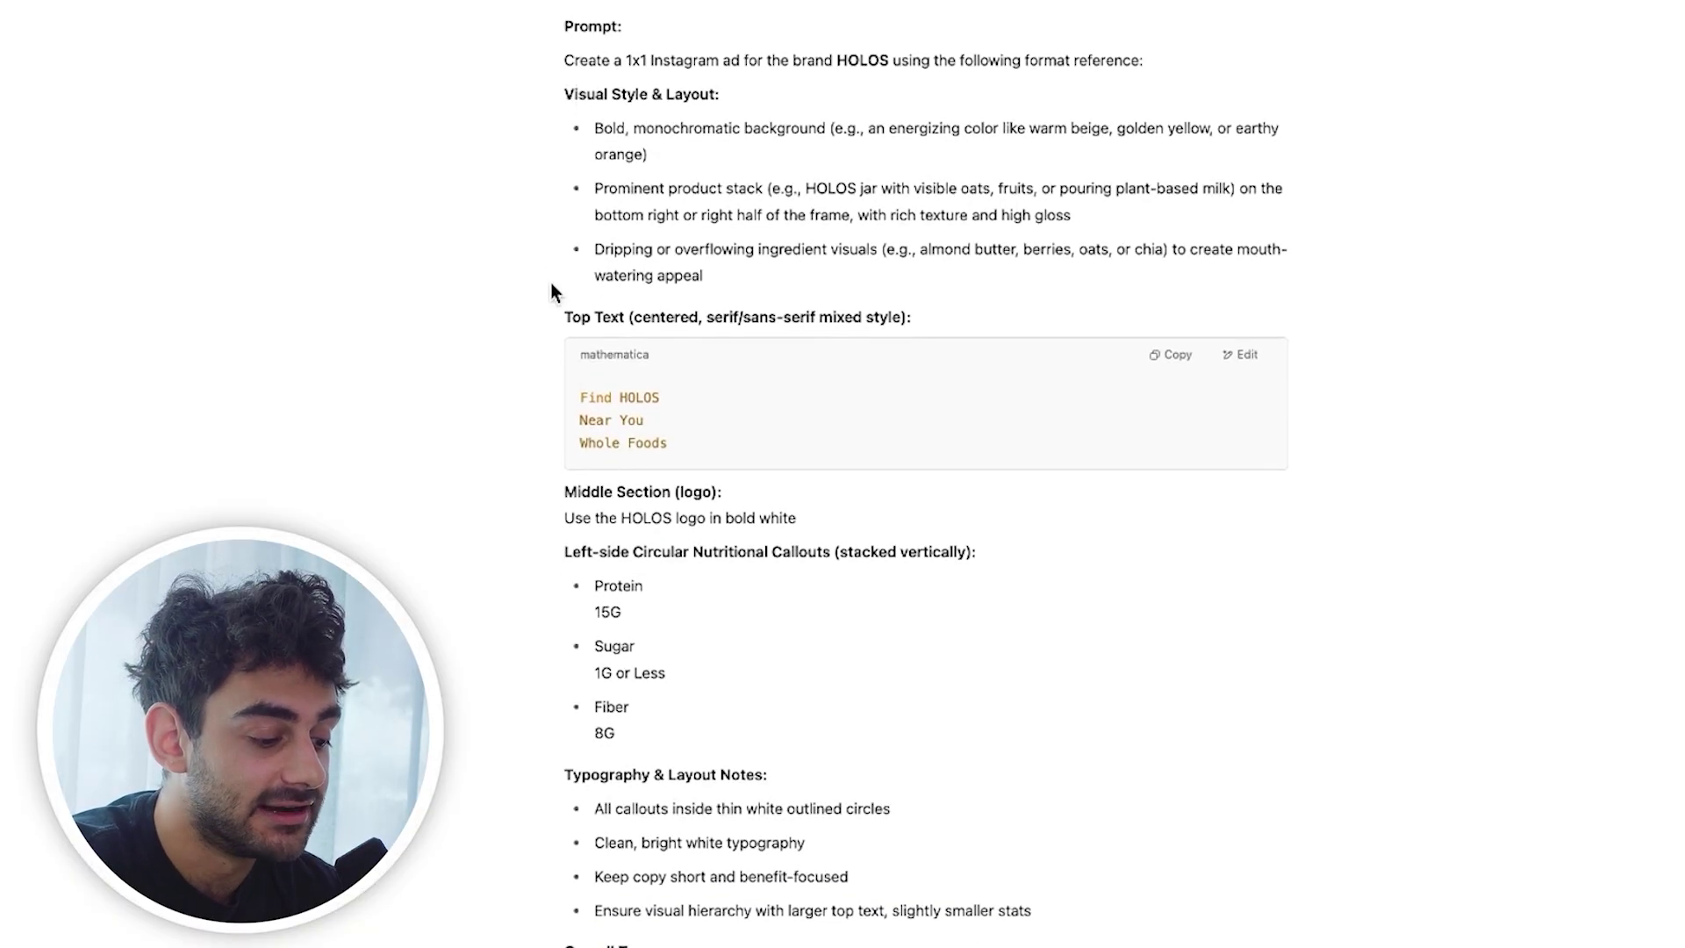
scroll(554, 296, "down", 3)
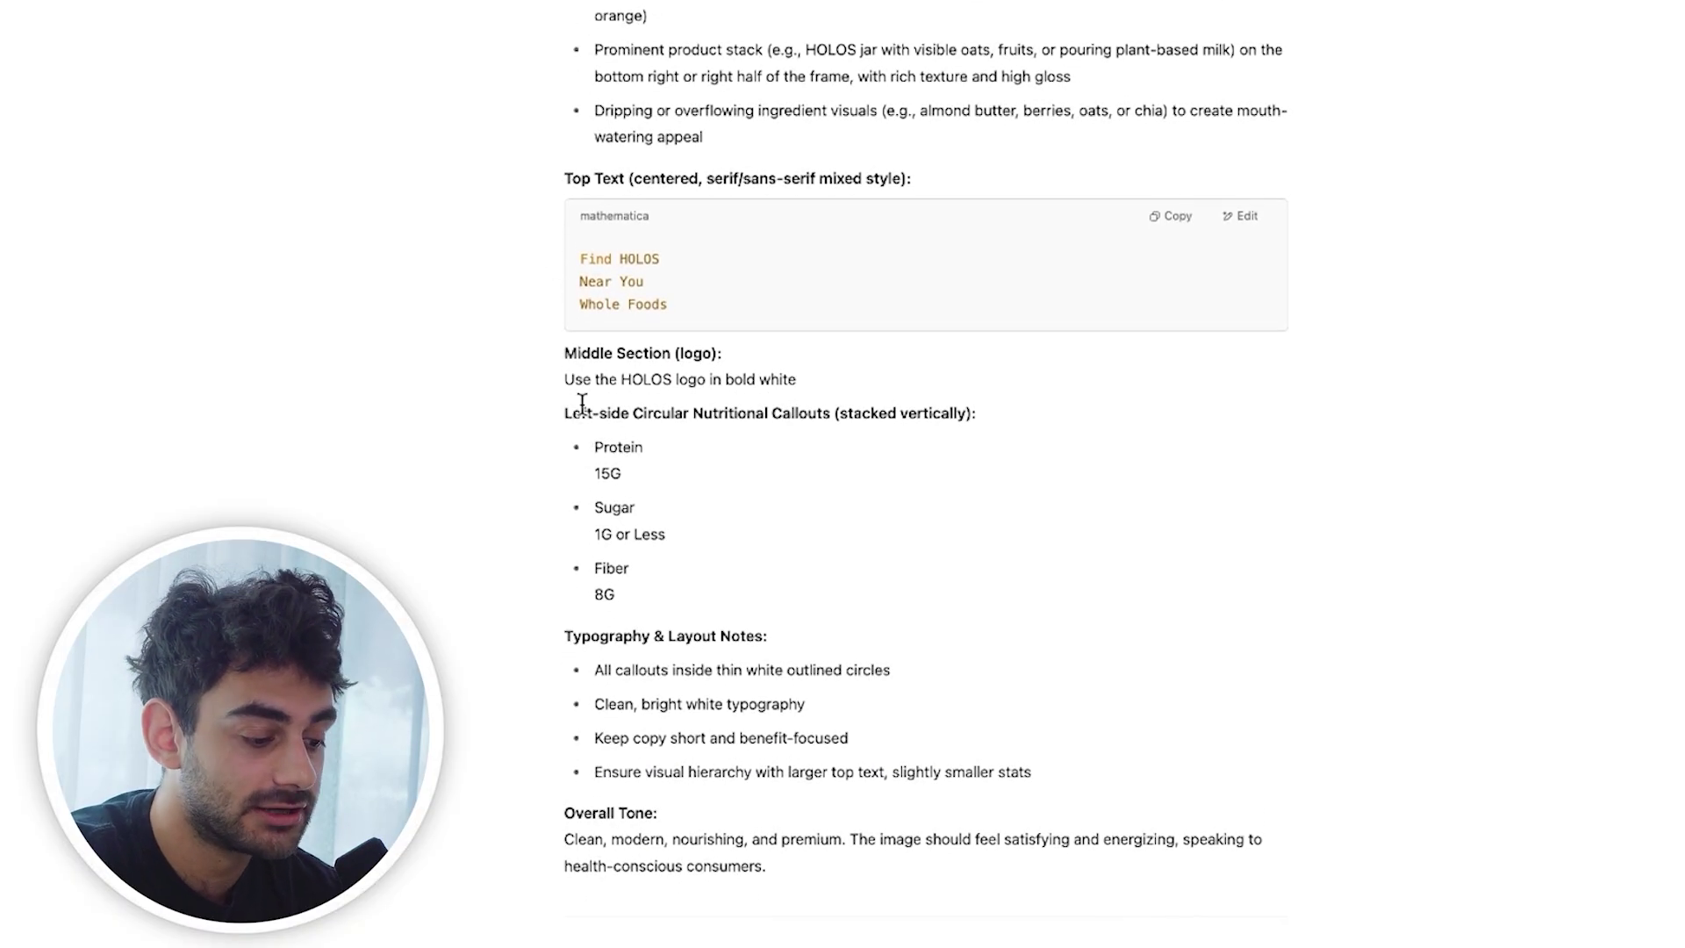
scroll(766, 317, "down", 1)
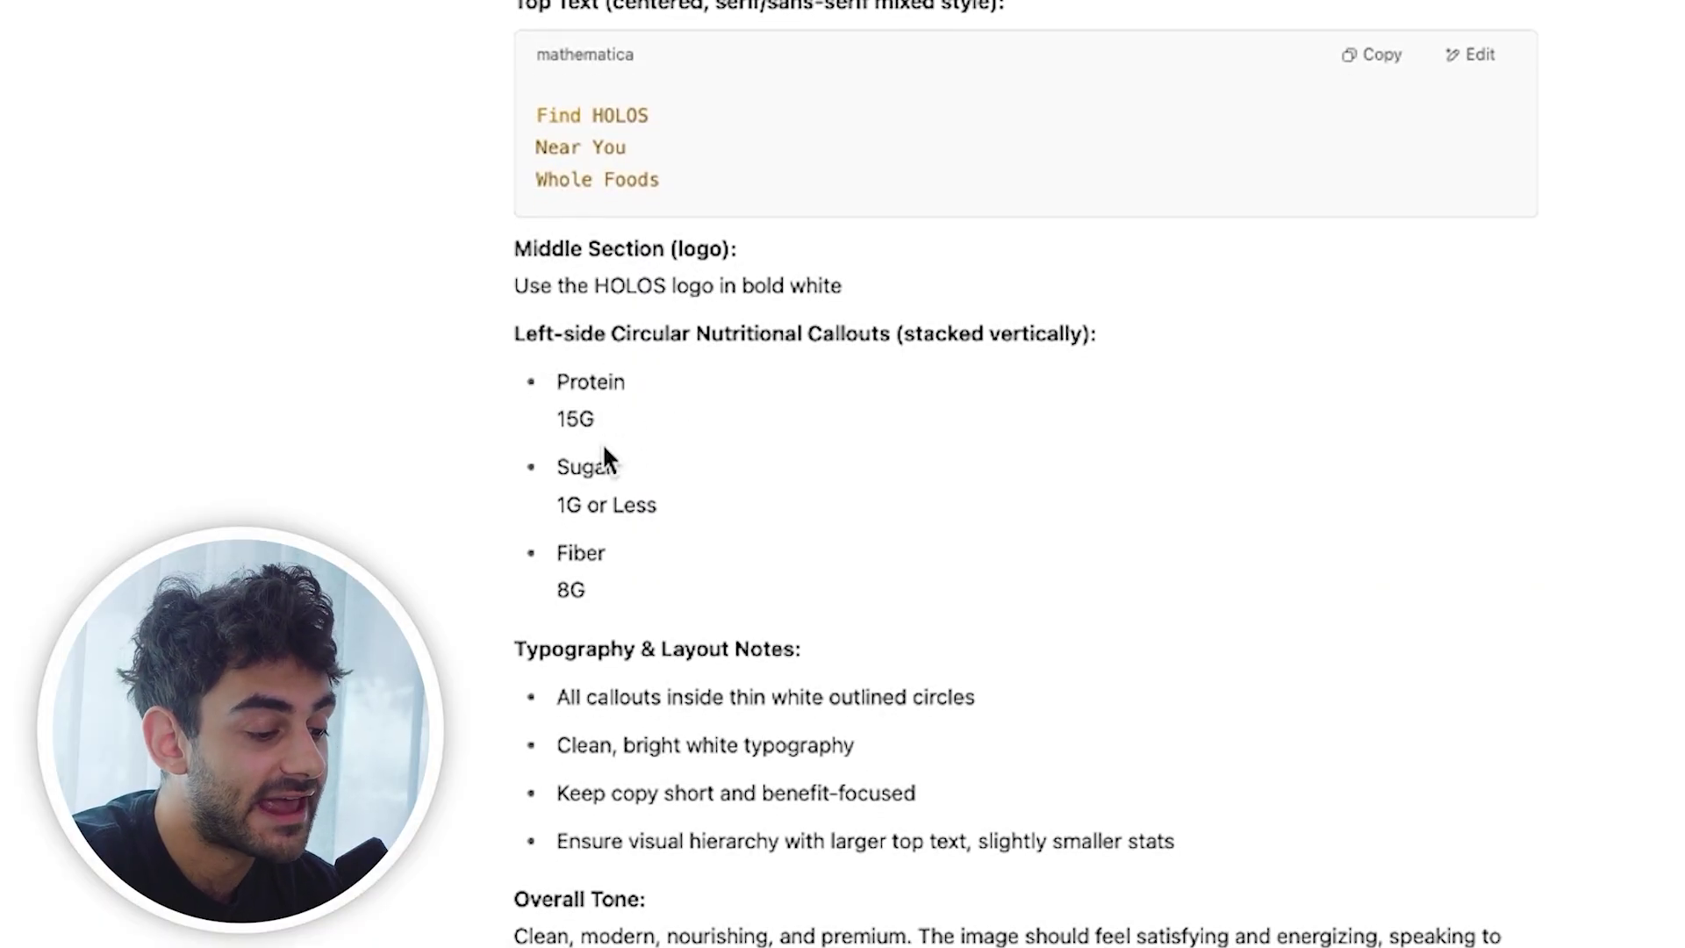
scroll(602, 452, "up", 4)
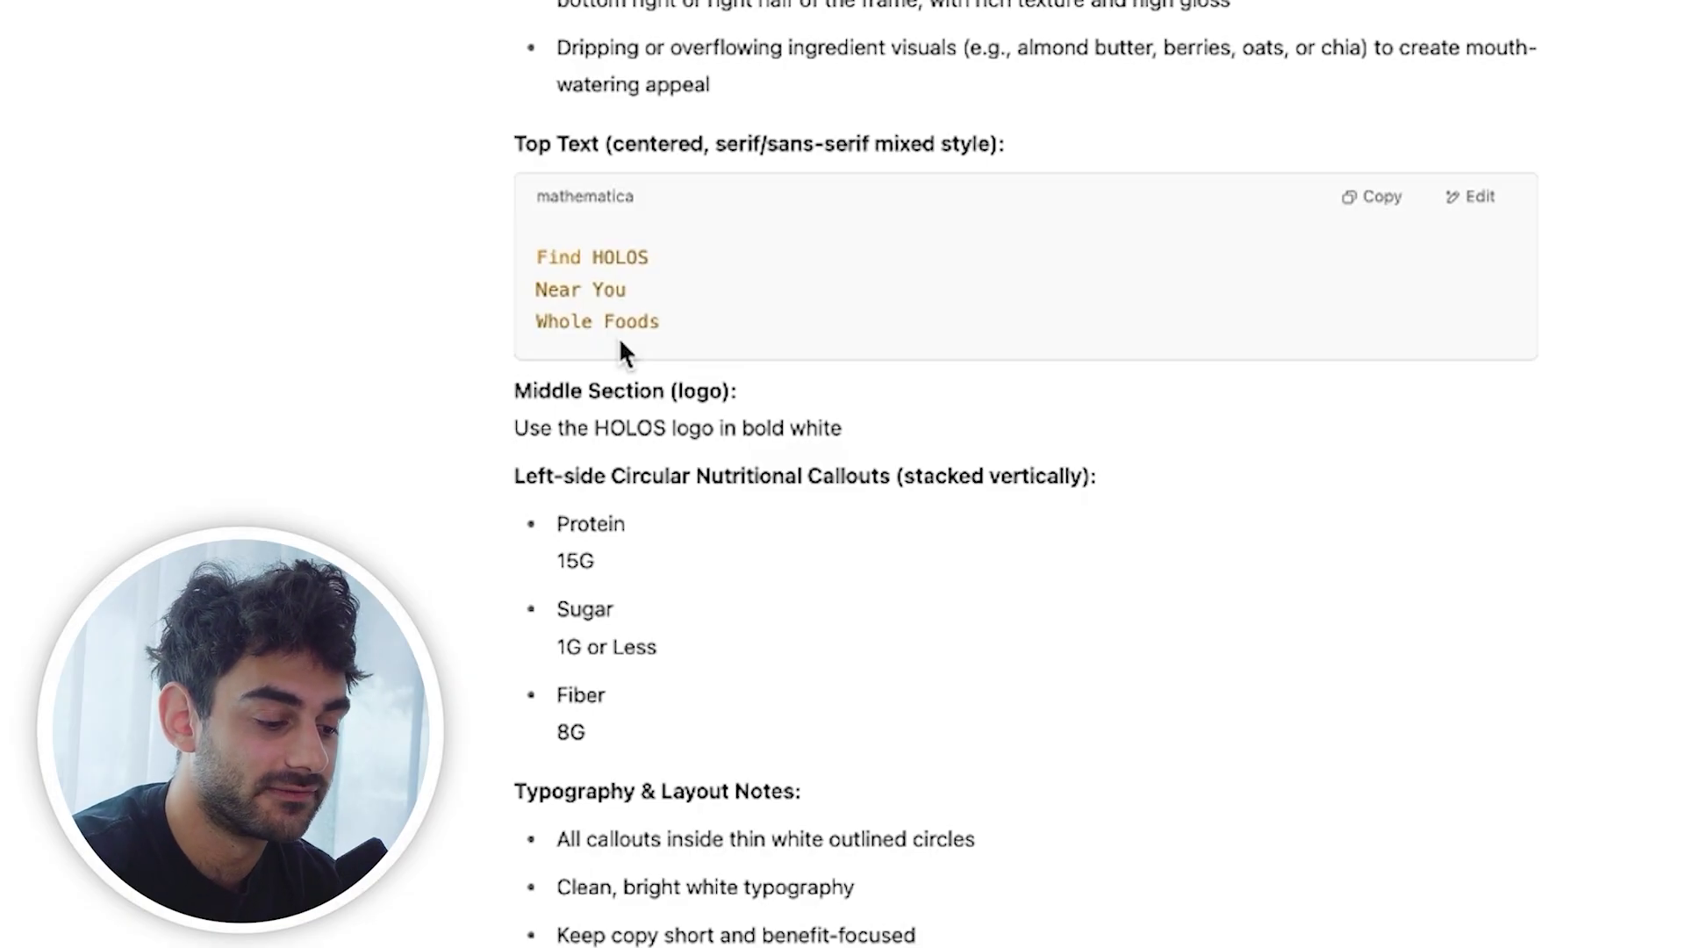
scroll(539, 458, "down", 3)
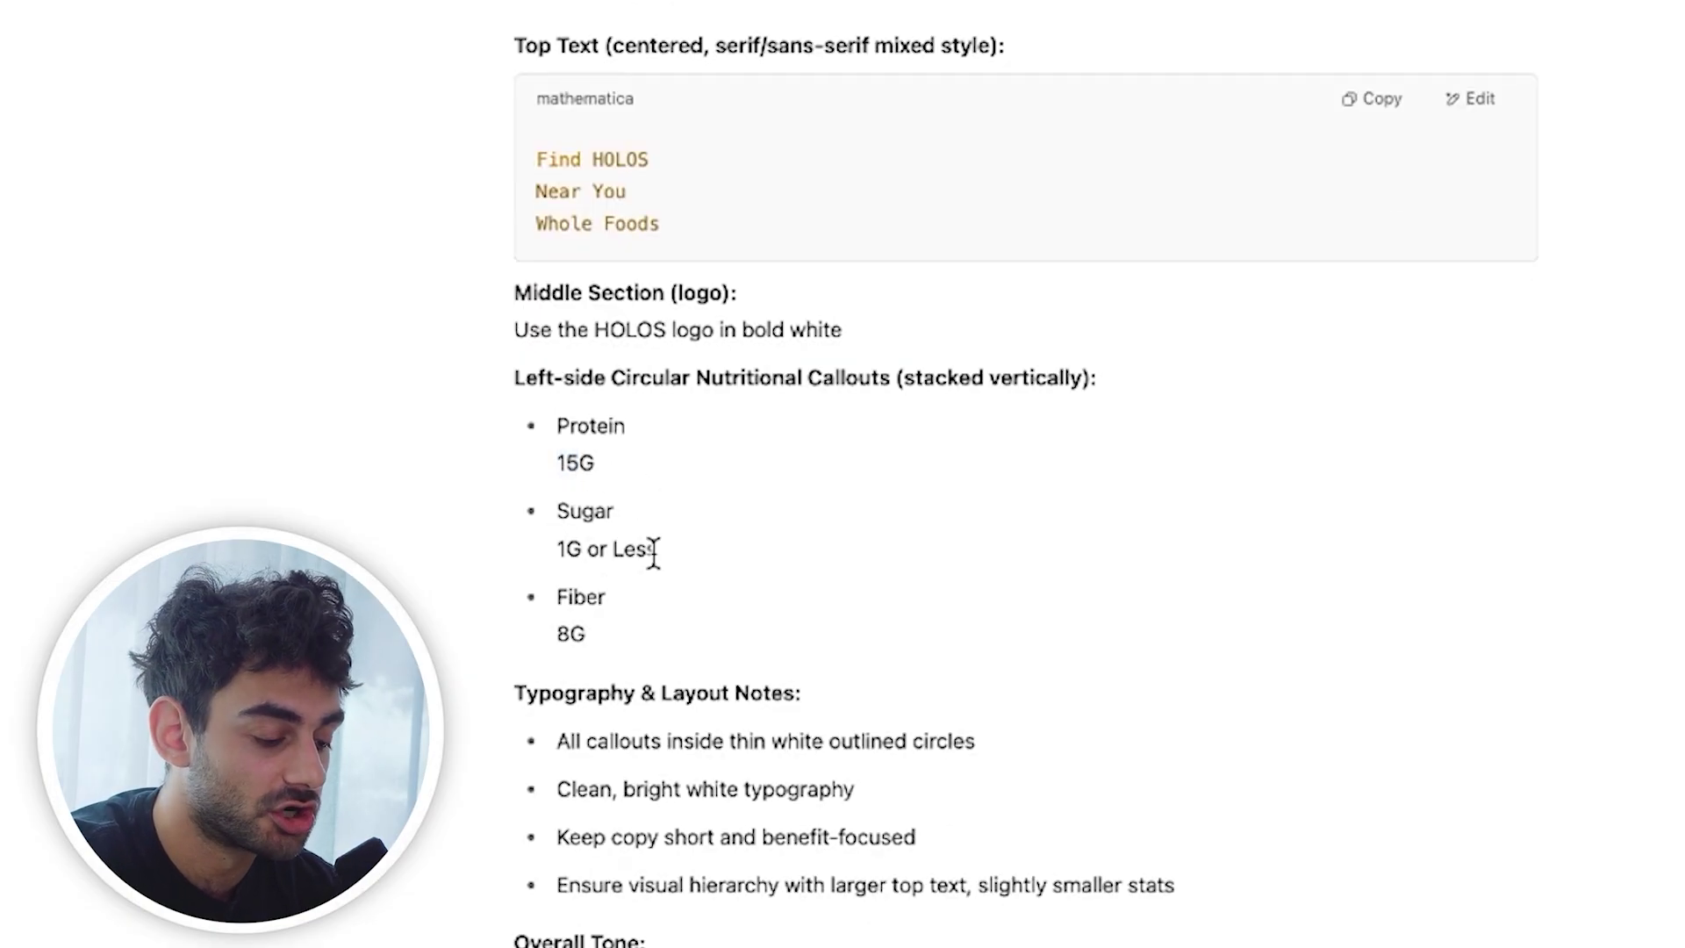
scroll(660, 597, "up", 20)
scroll(661, 592, "down", 20)
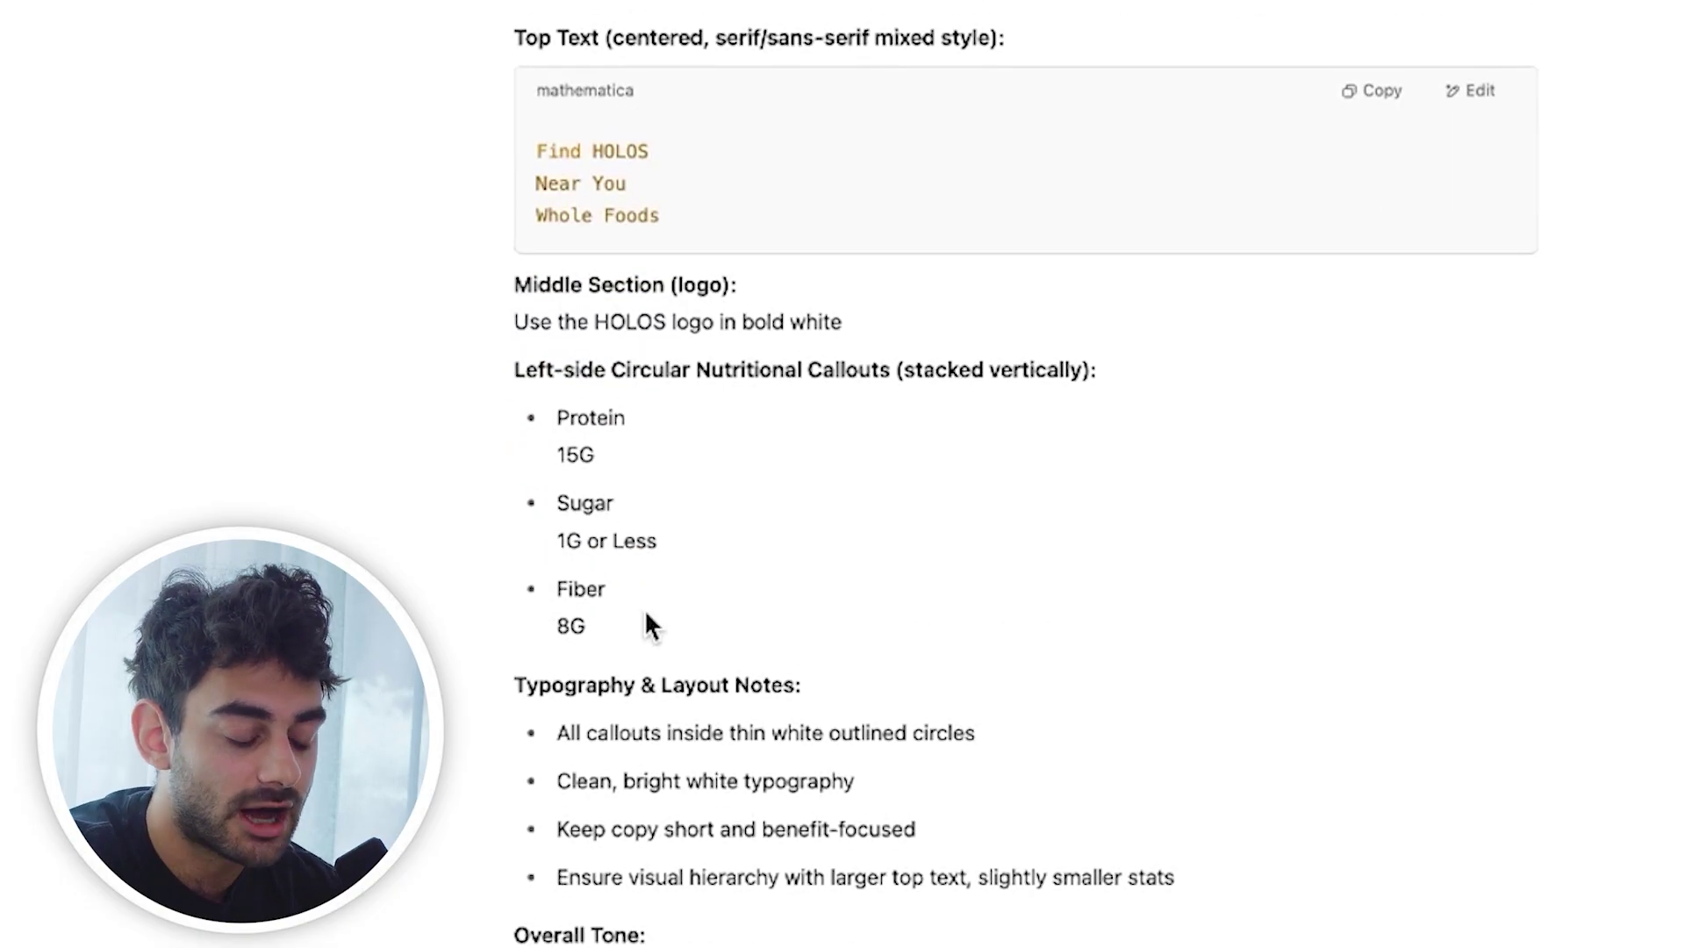
scroll(647, 610, "down", 2)
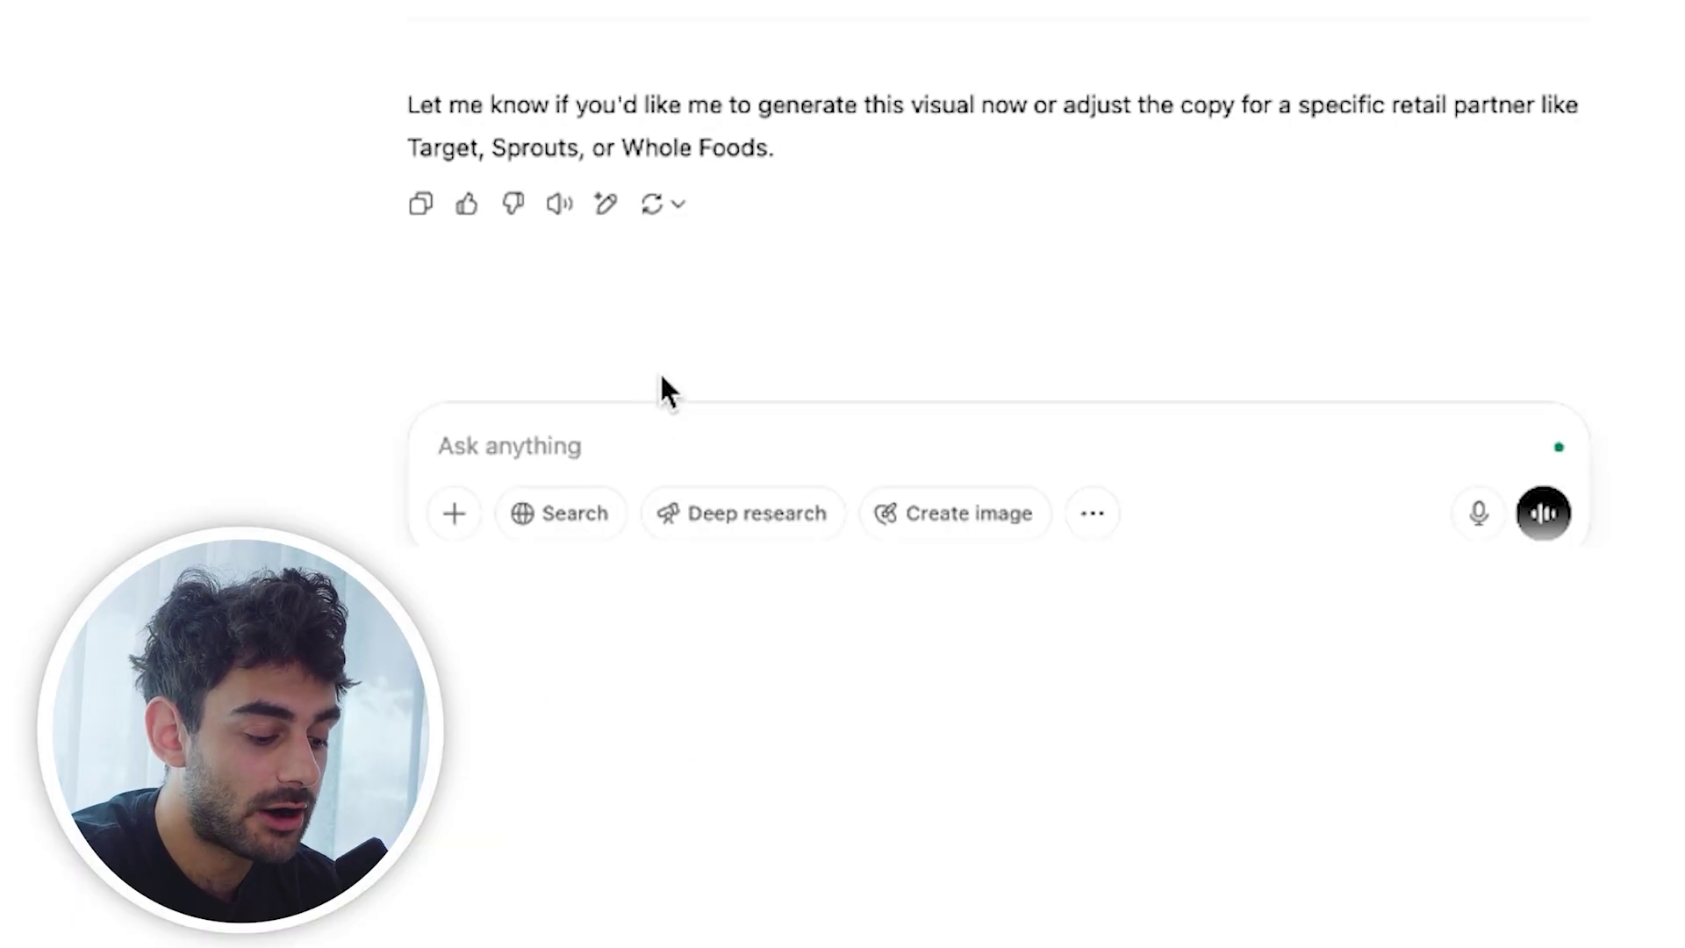
Step: Switch to image generation and send the request for the orange HOLOS Instagram ad
left_click(878, 516)
type("Generate ad using this HOL")
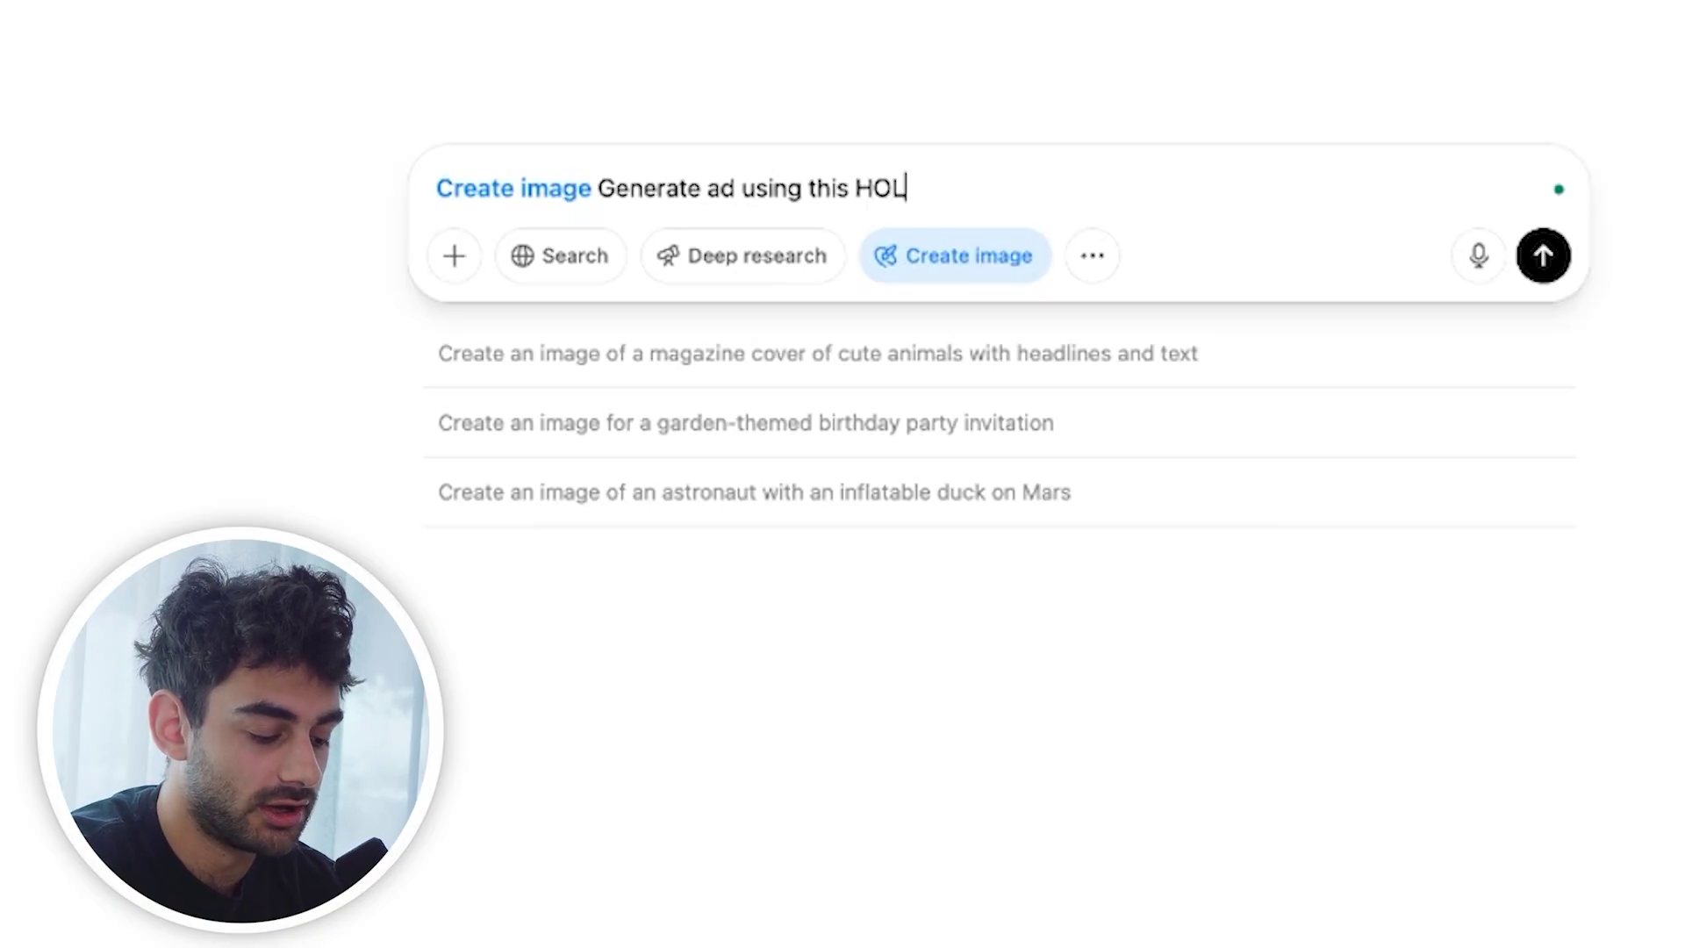
type("ge")
key("Return")
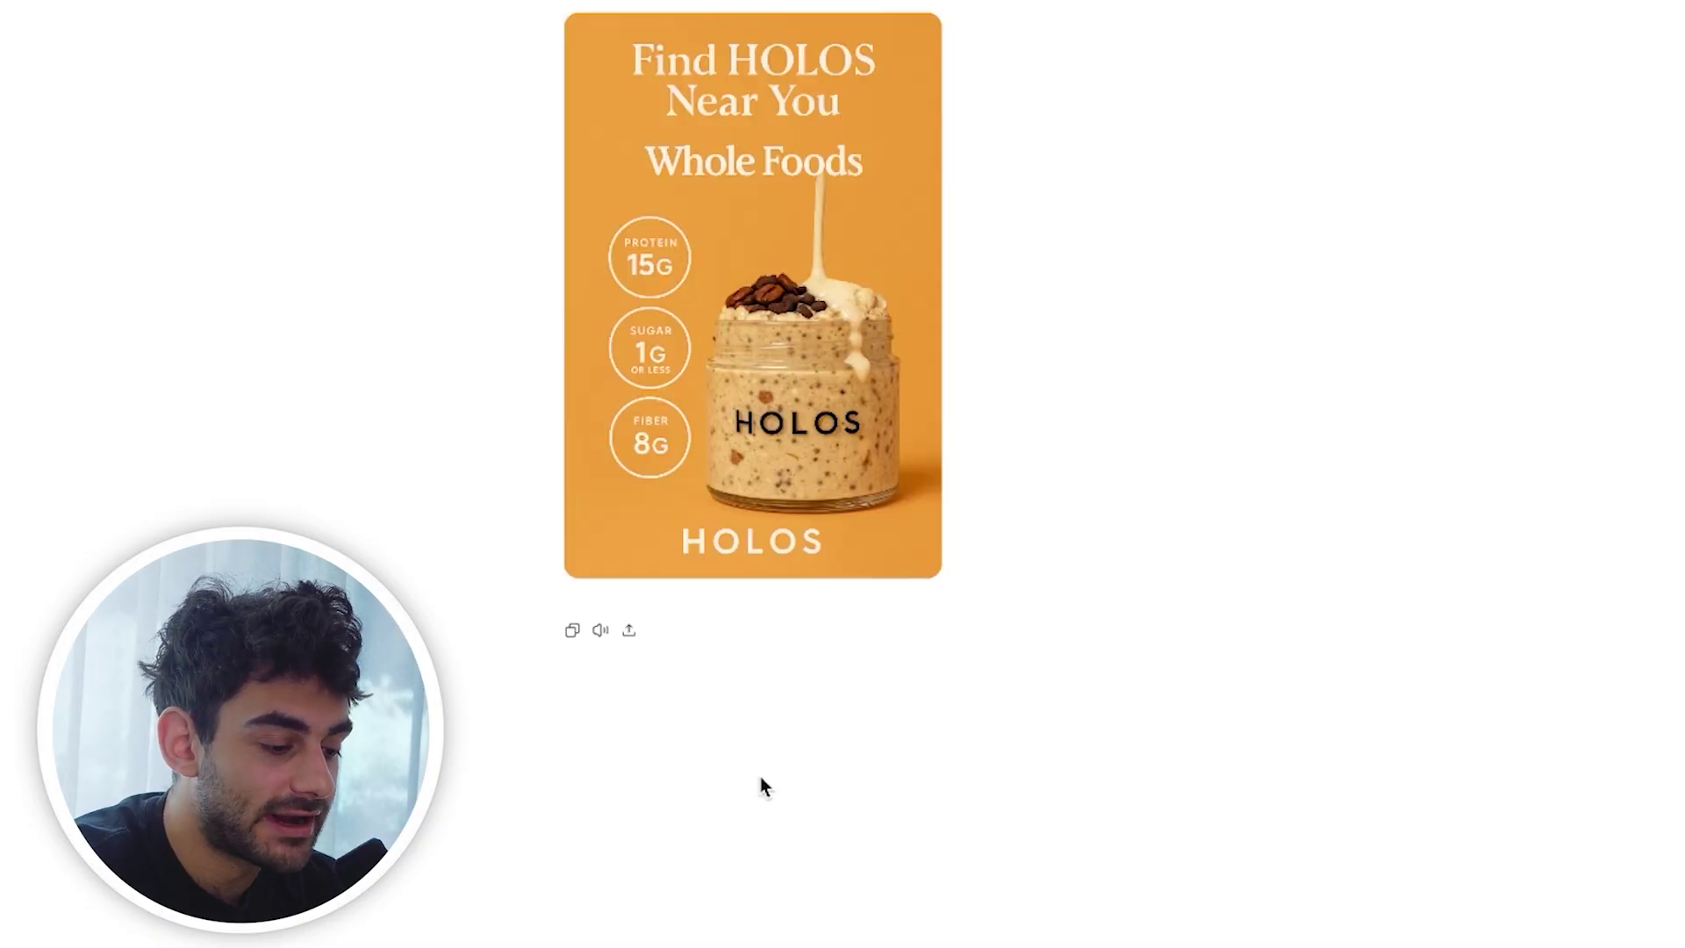
scroll(760, 785, "up", 15)
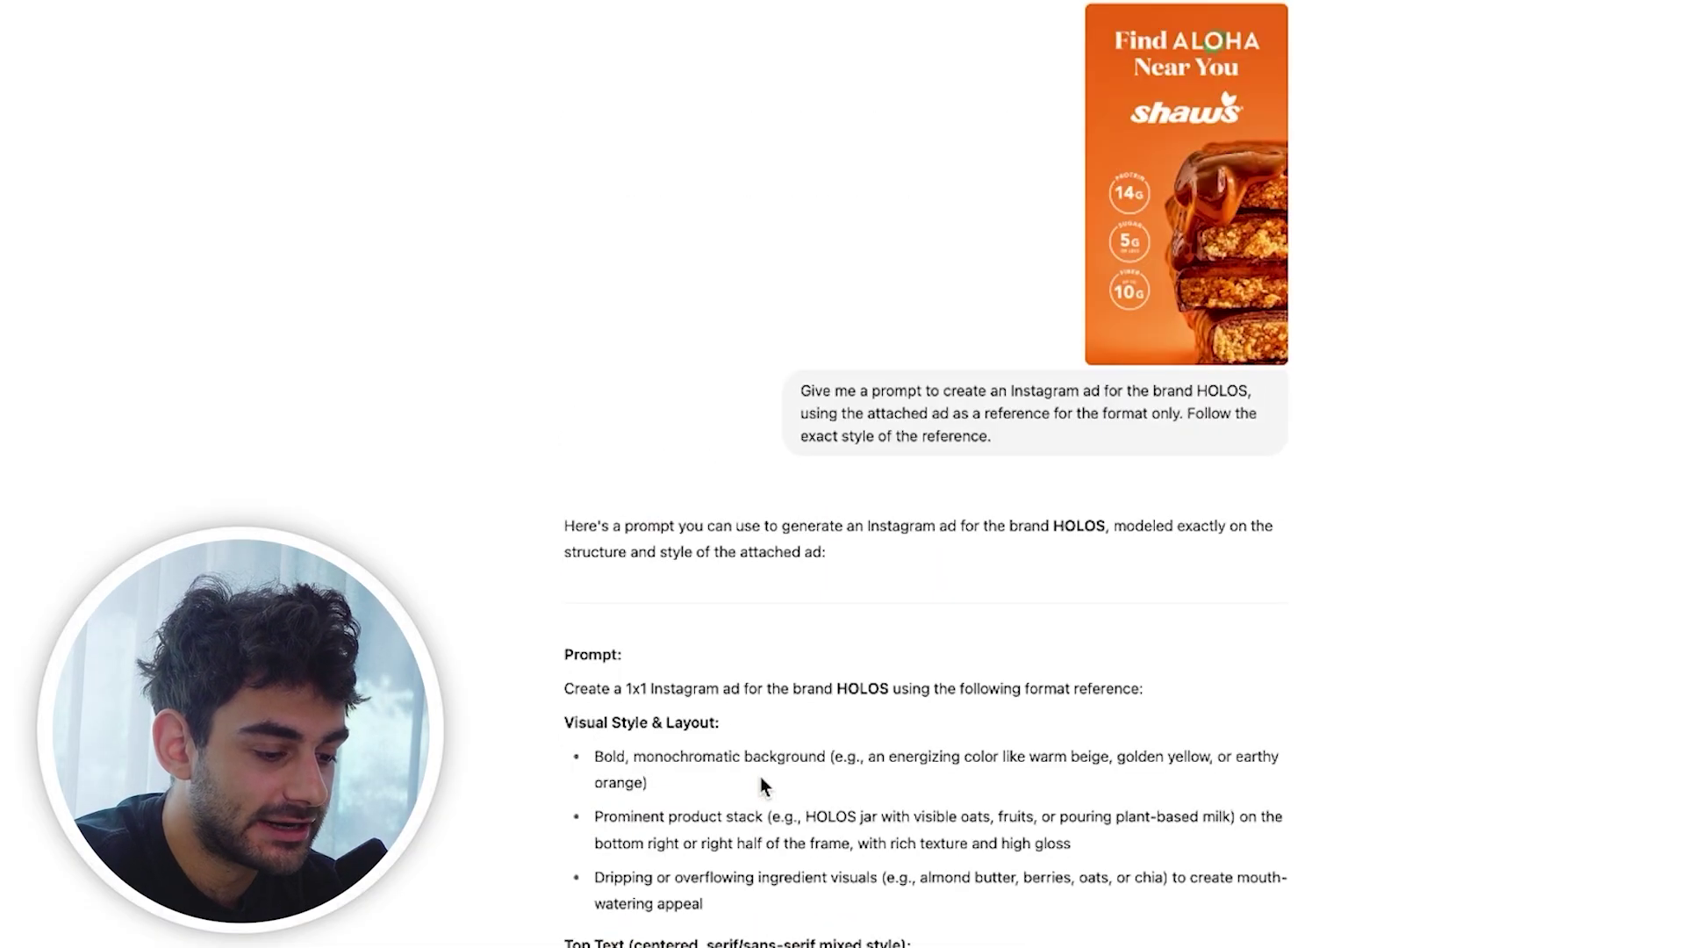
left_click(1163, 231)
key("Escape")
scroll(630, 470, "down", 15)
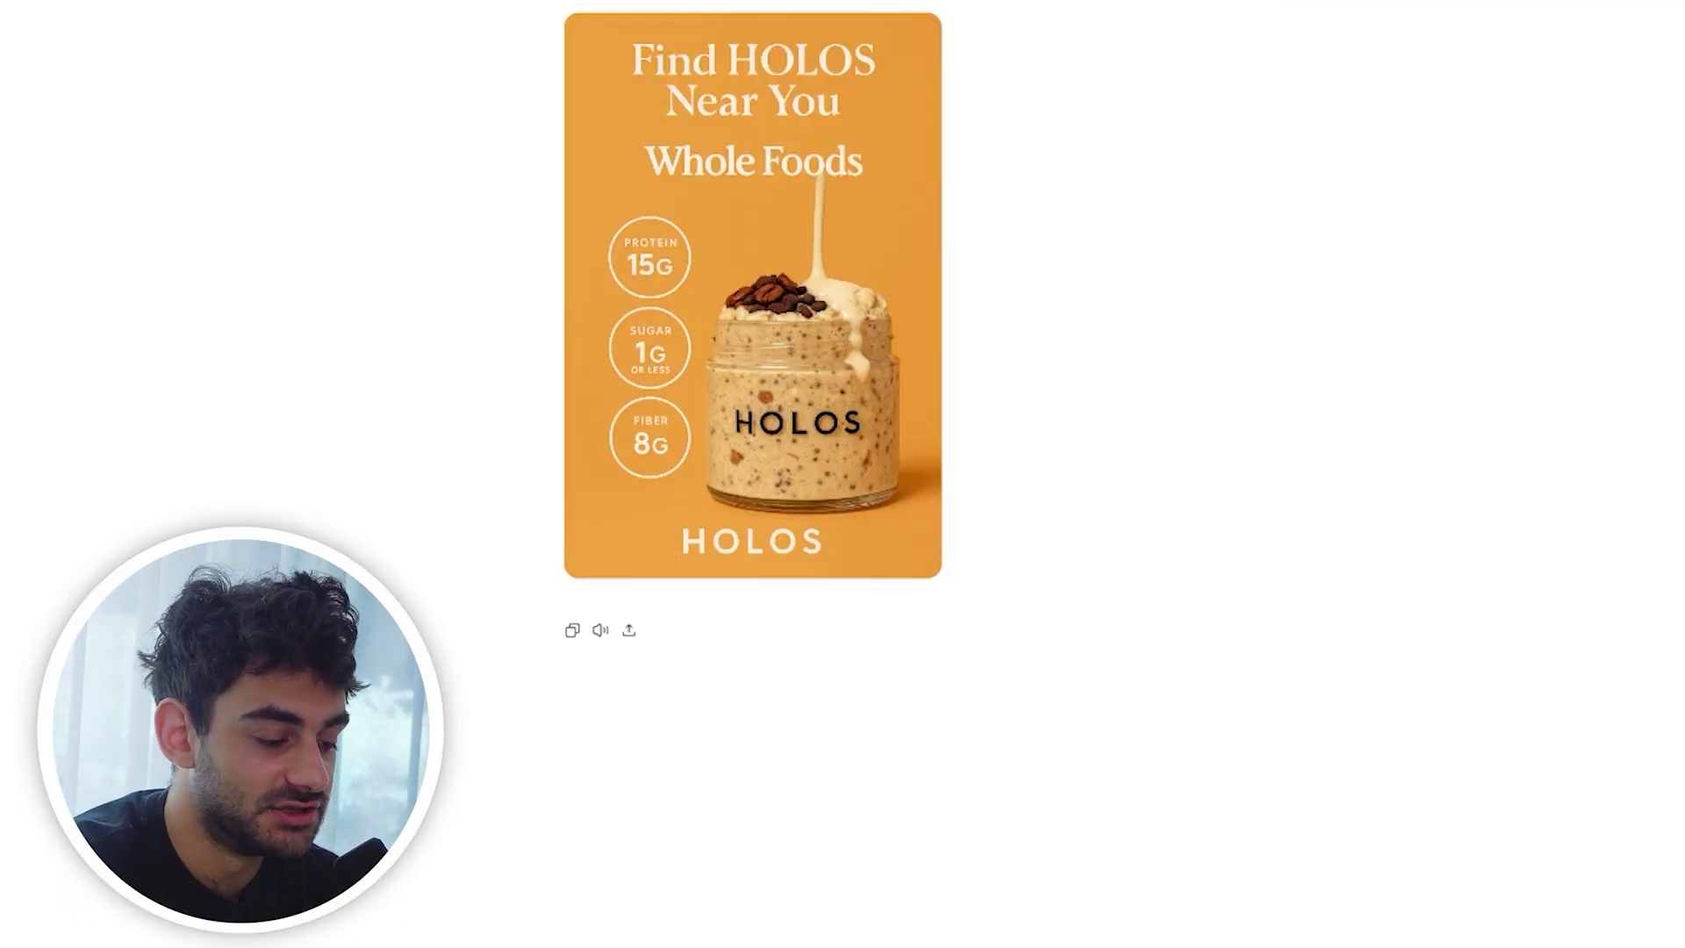
scroll(785, 214, "up", 15)
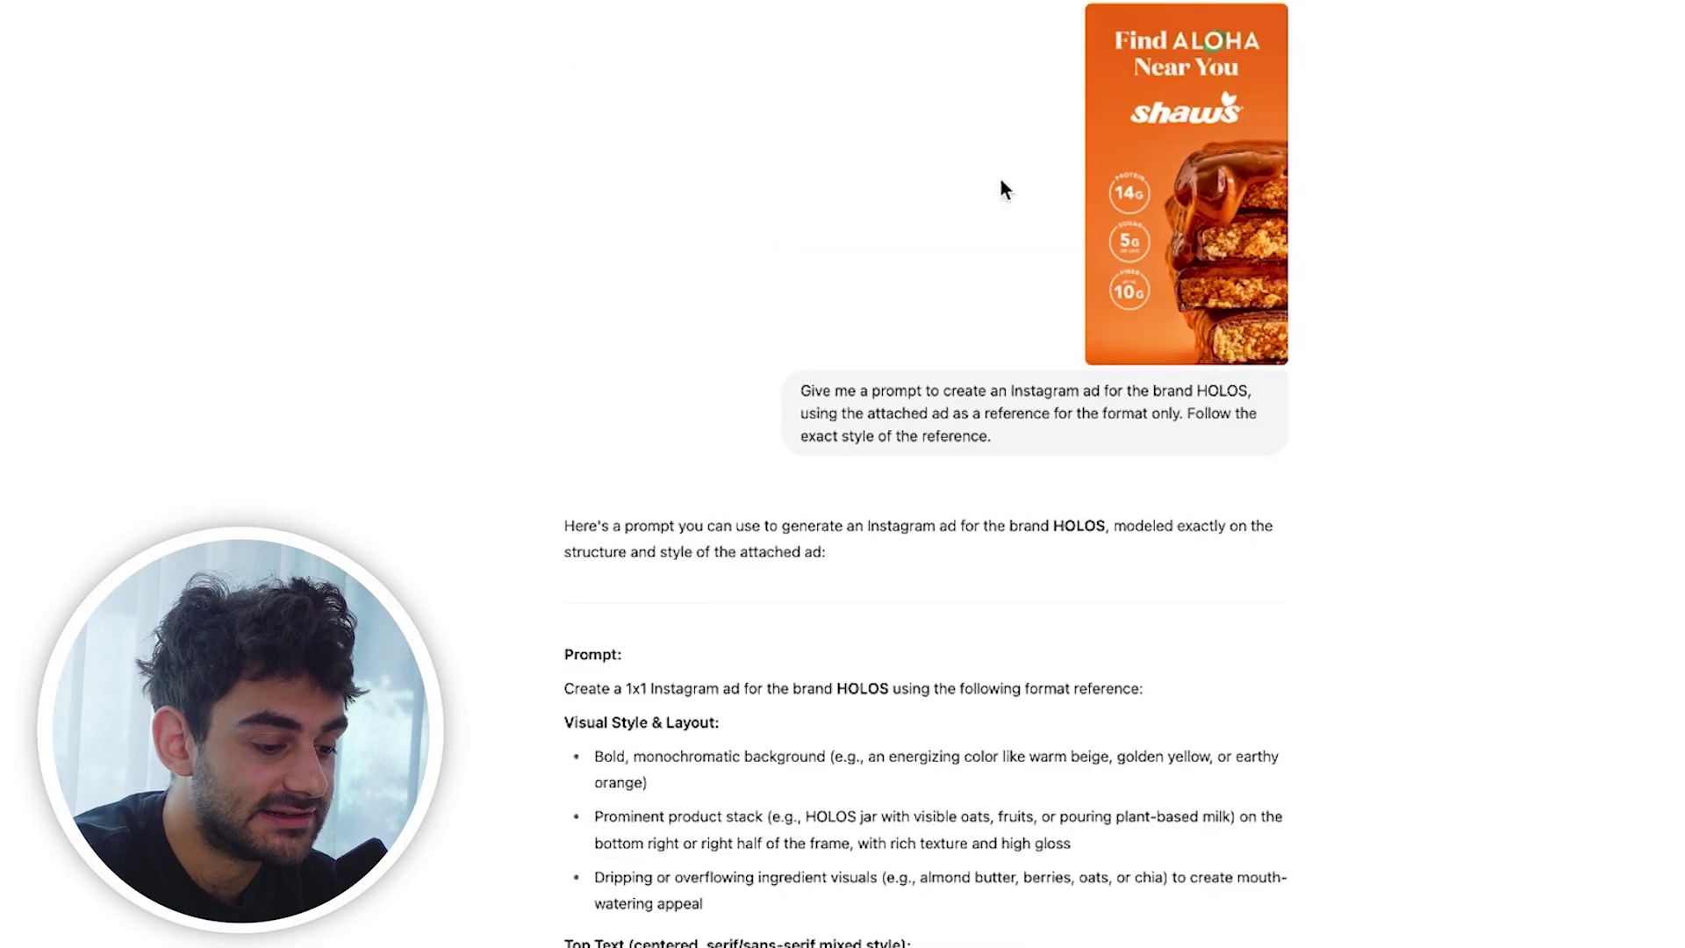
left_click(1203, 123)
key("Escape")
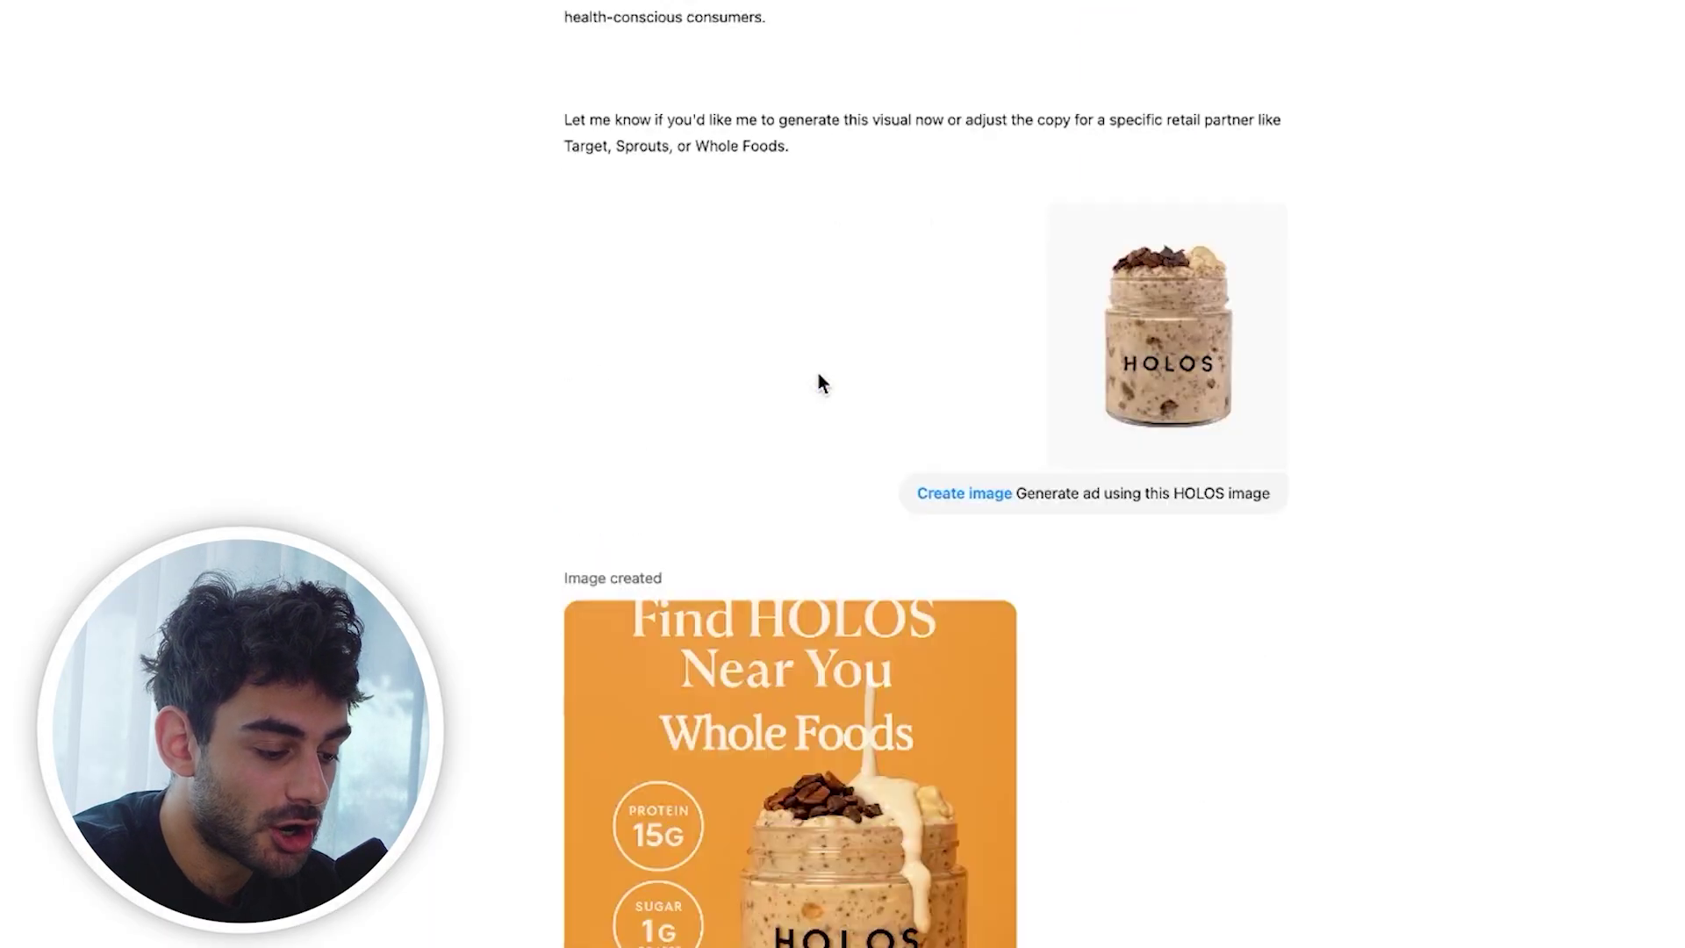
scroll(818, 377, "down", 6)
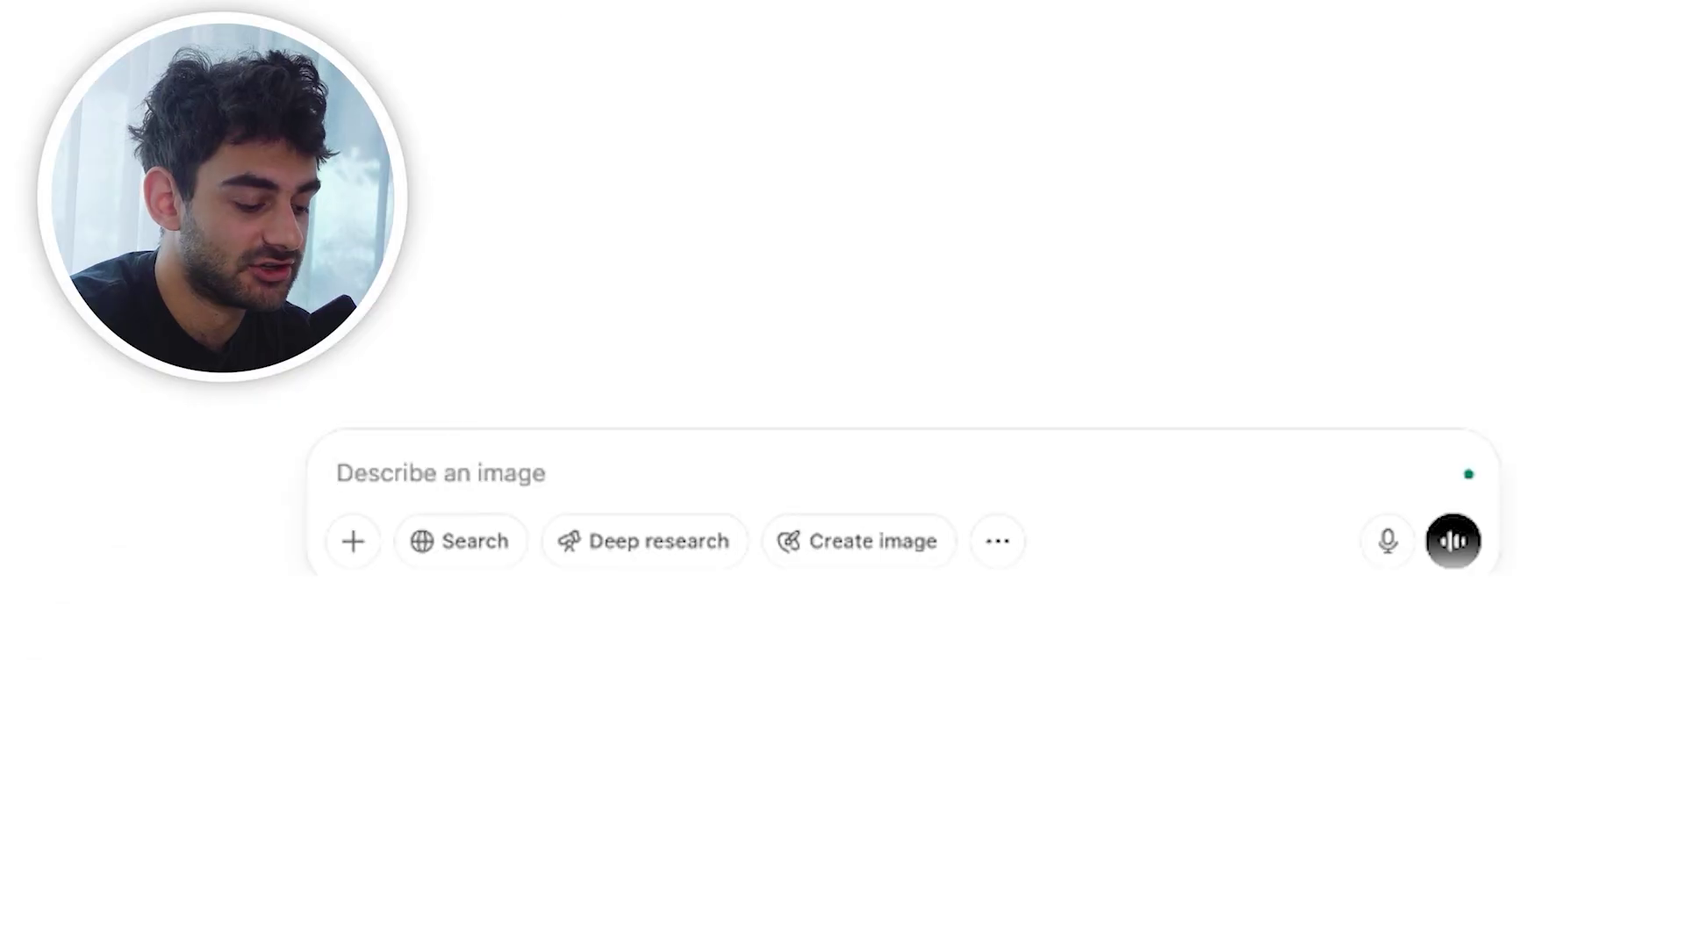
Step: Request the Whole Foods text become its logo and the HOLOS word below the jar removed
type("Replace whole ")
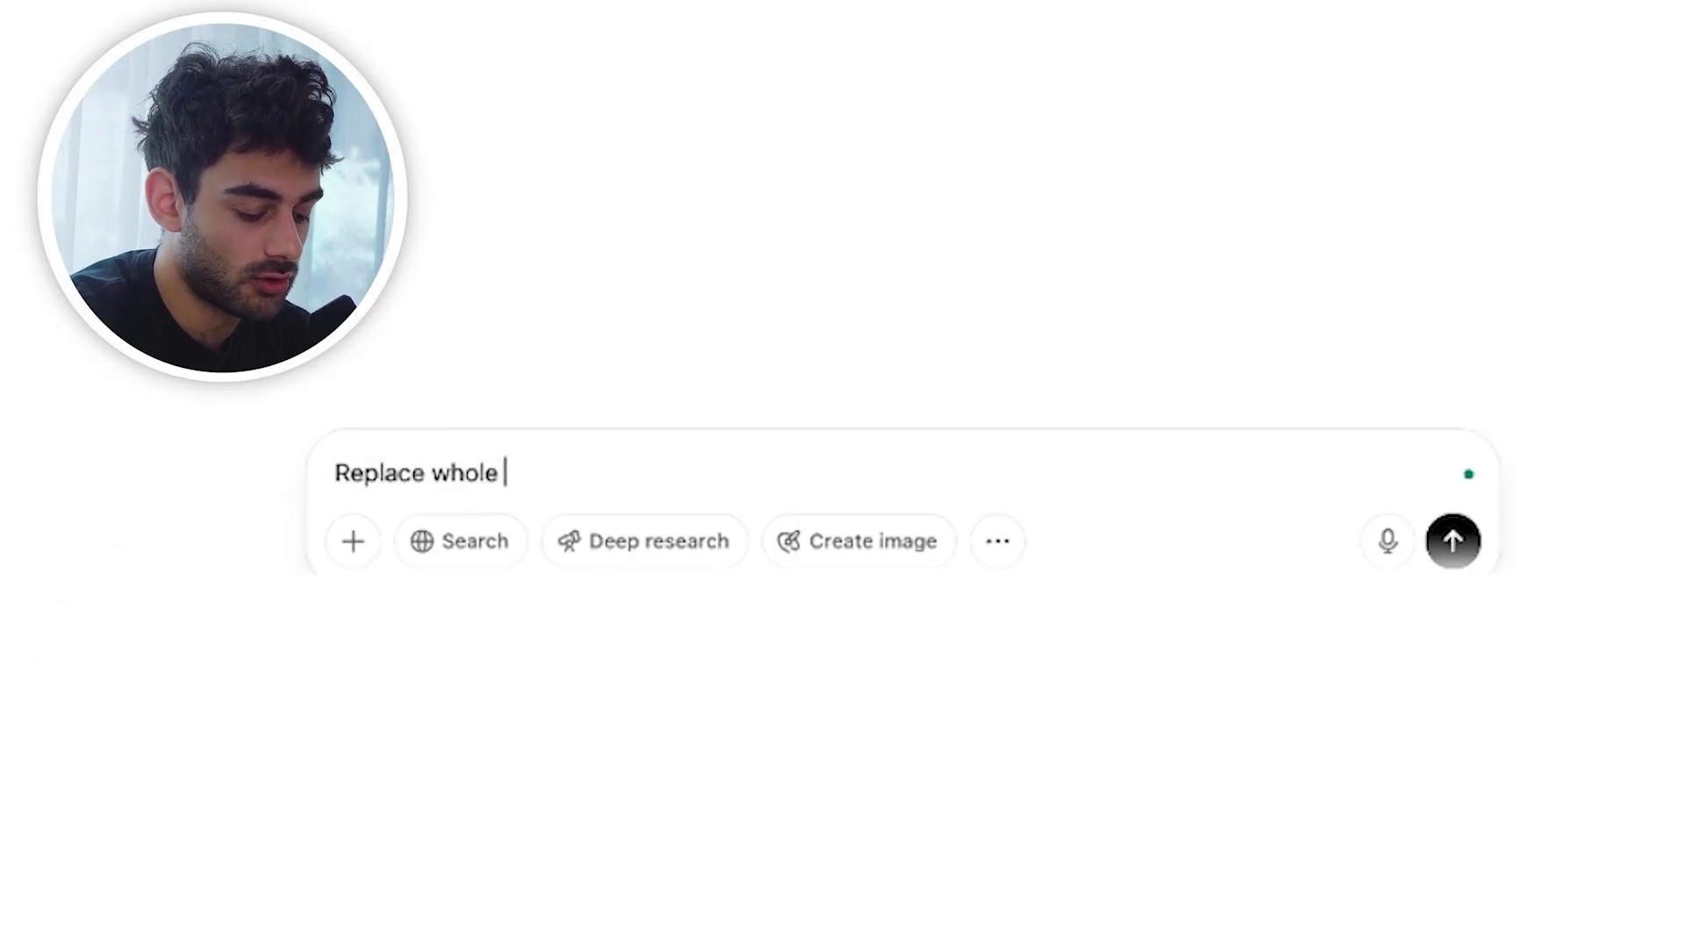
type("foods text with ")
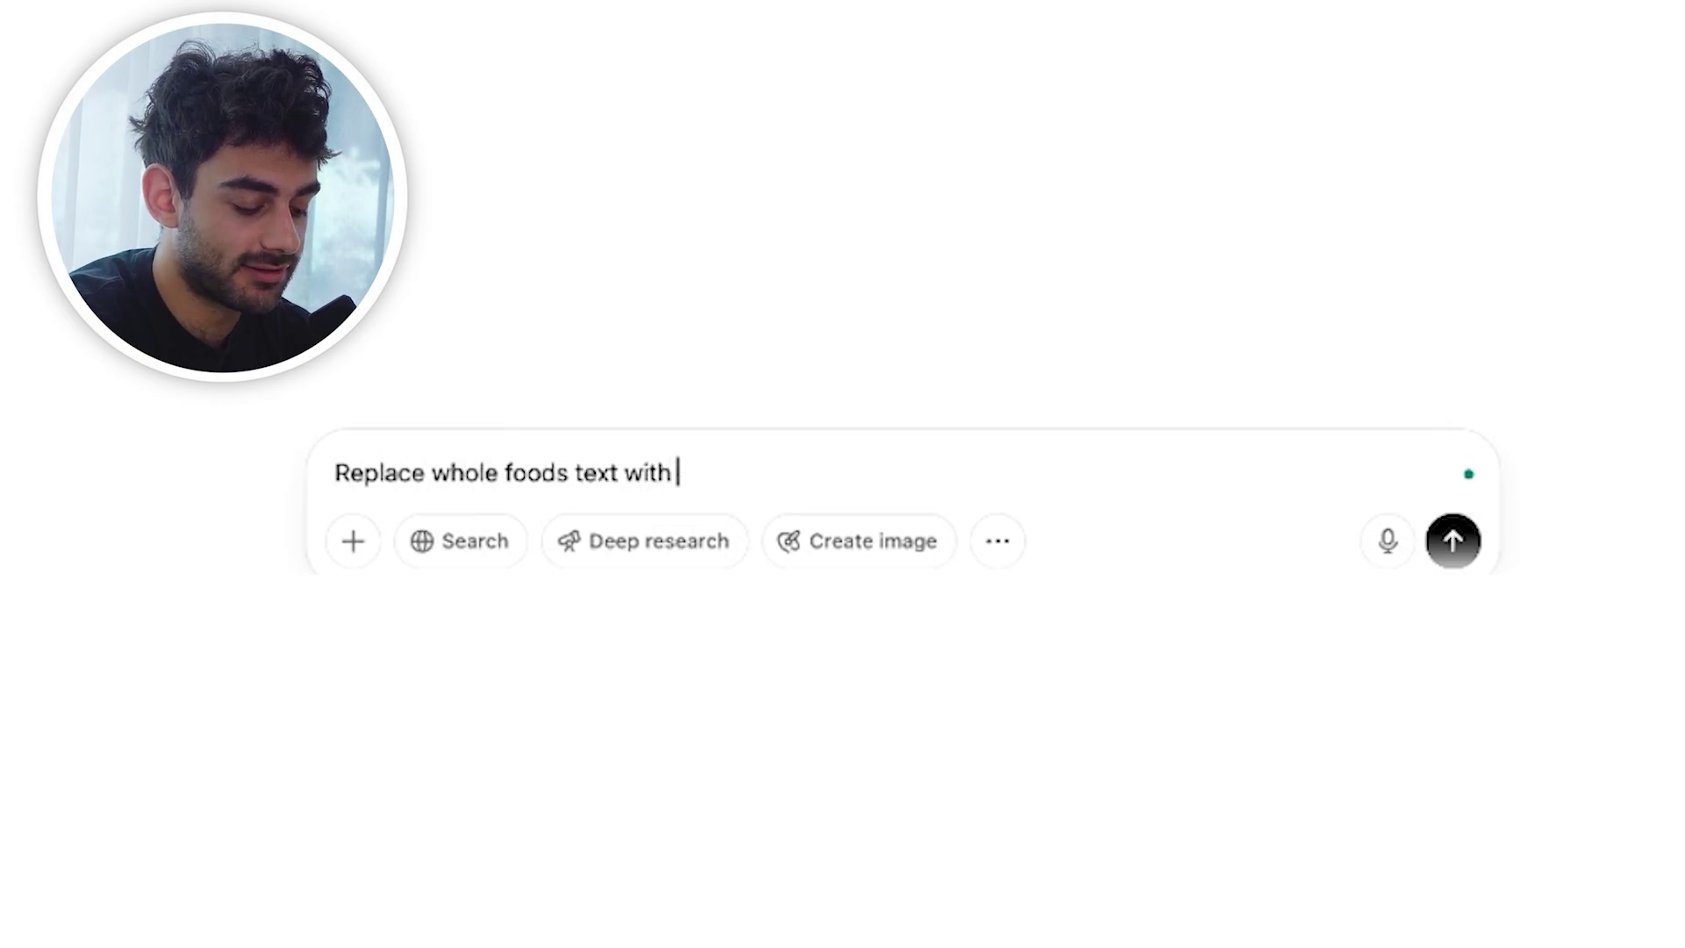
type("whole foods l")
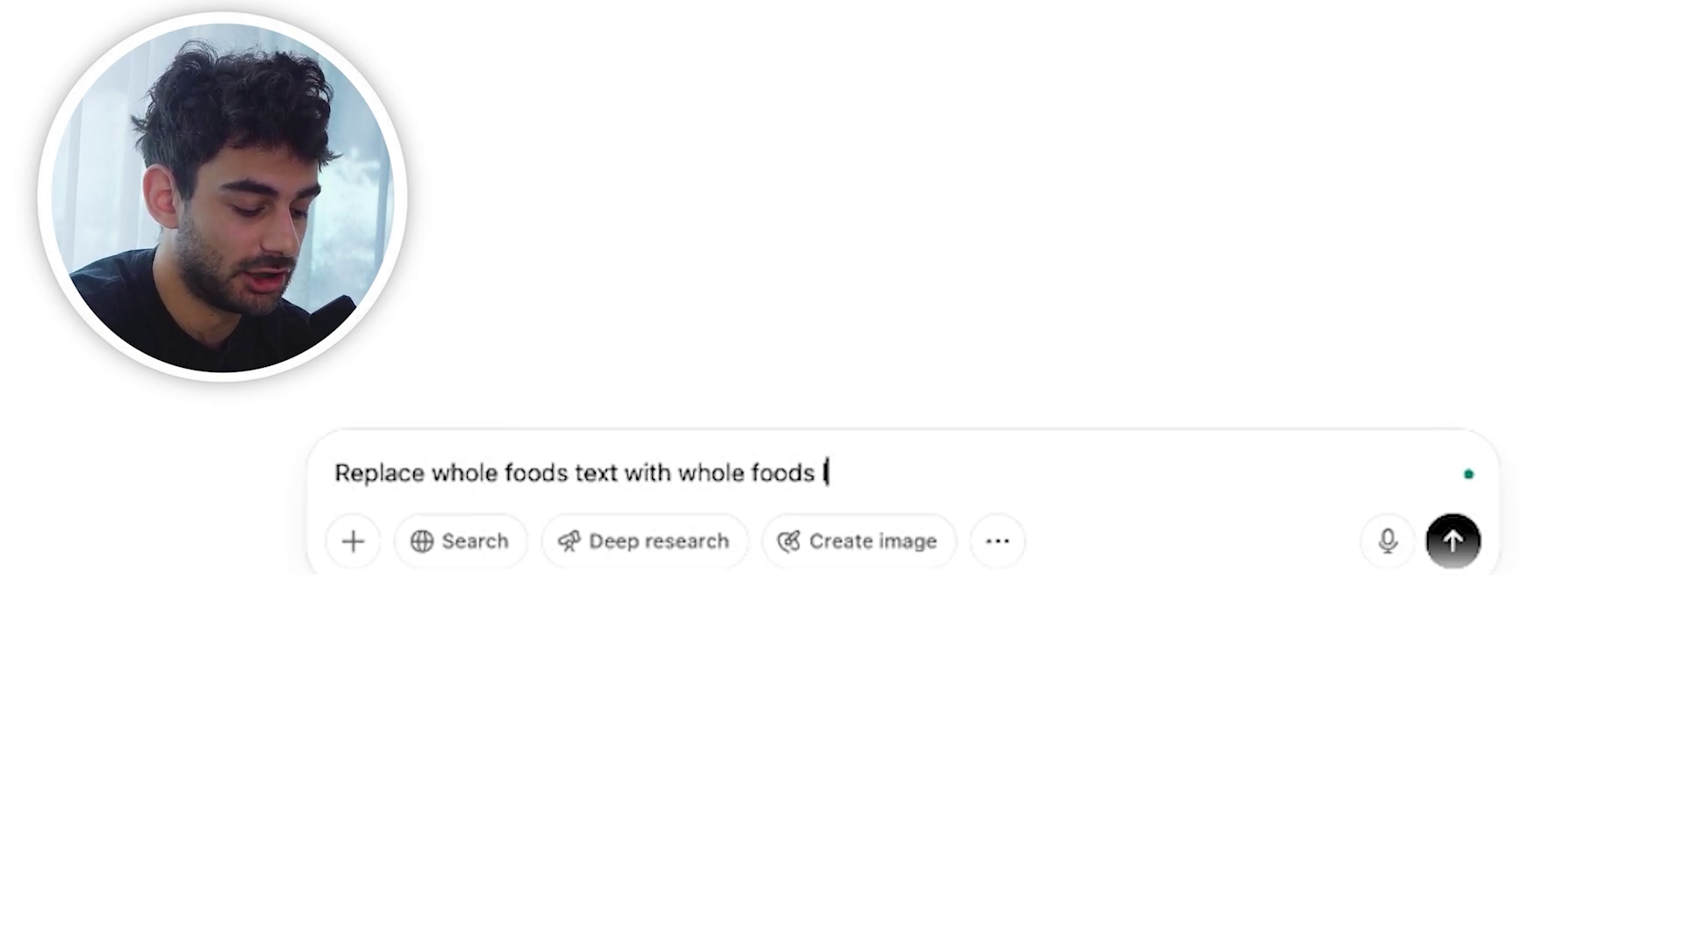
type("ogo.")
key("shift+Return")
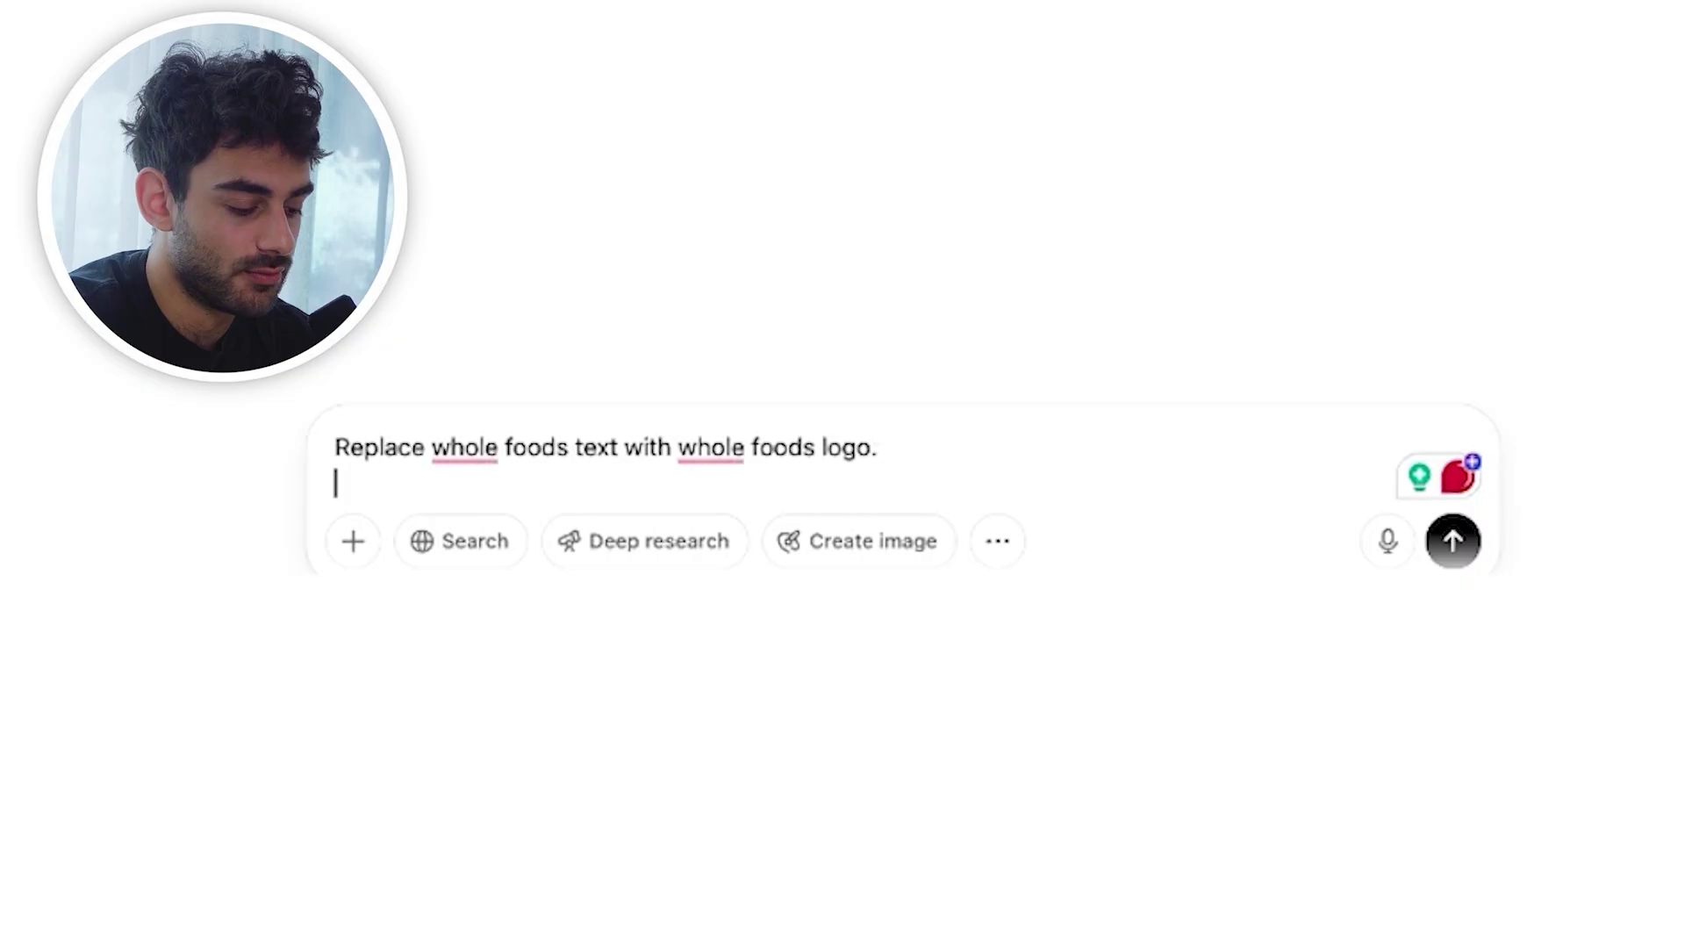
type("Remove the HOLOS wo")
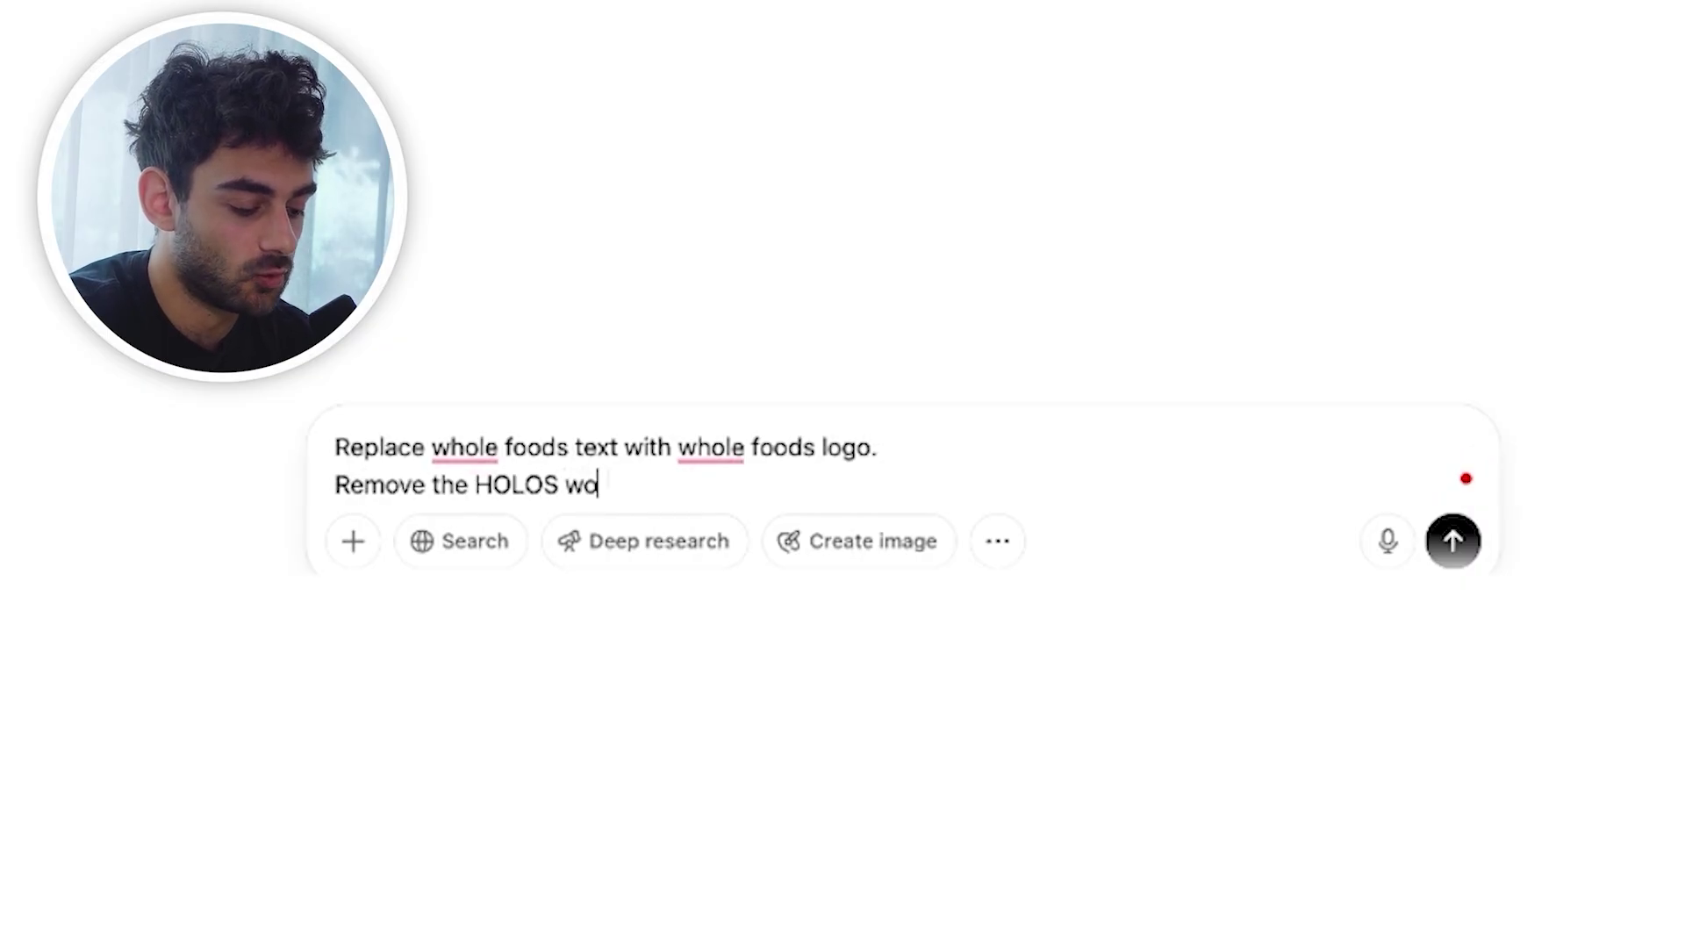
type("rd at the bottom be")
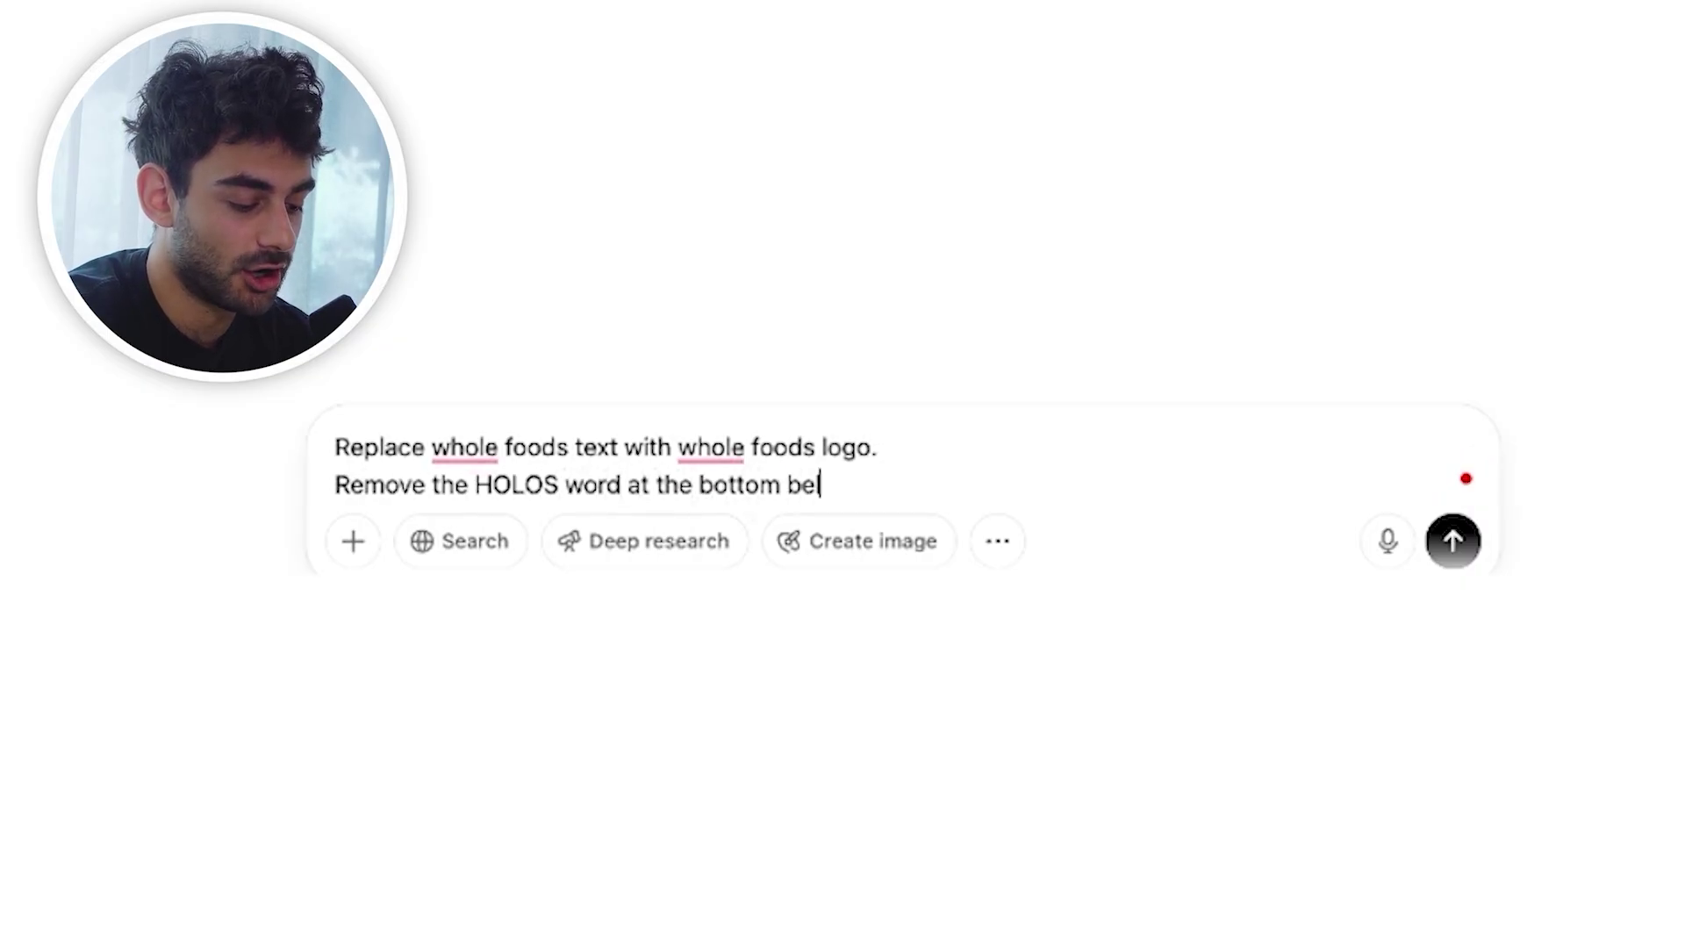
type("low the j")
type("ar")
key("Return")
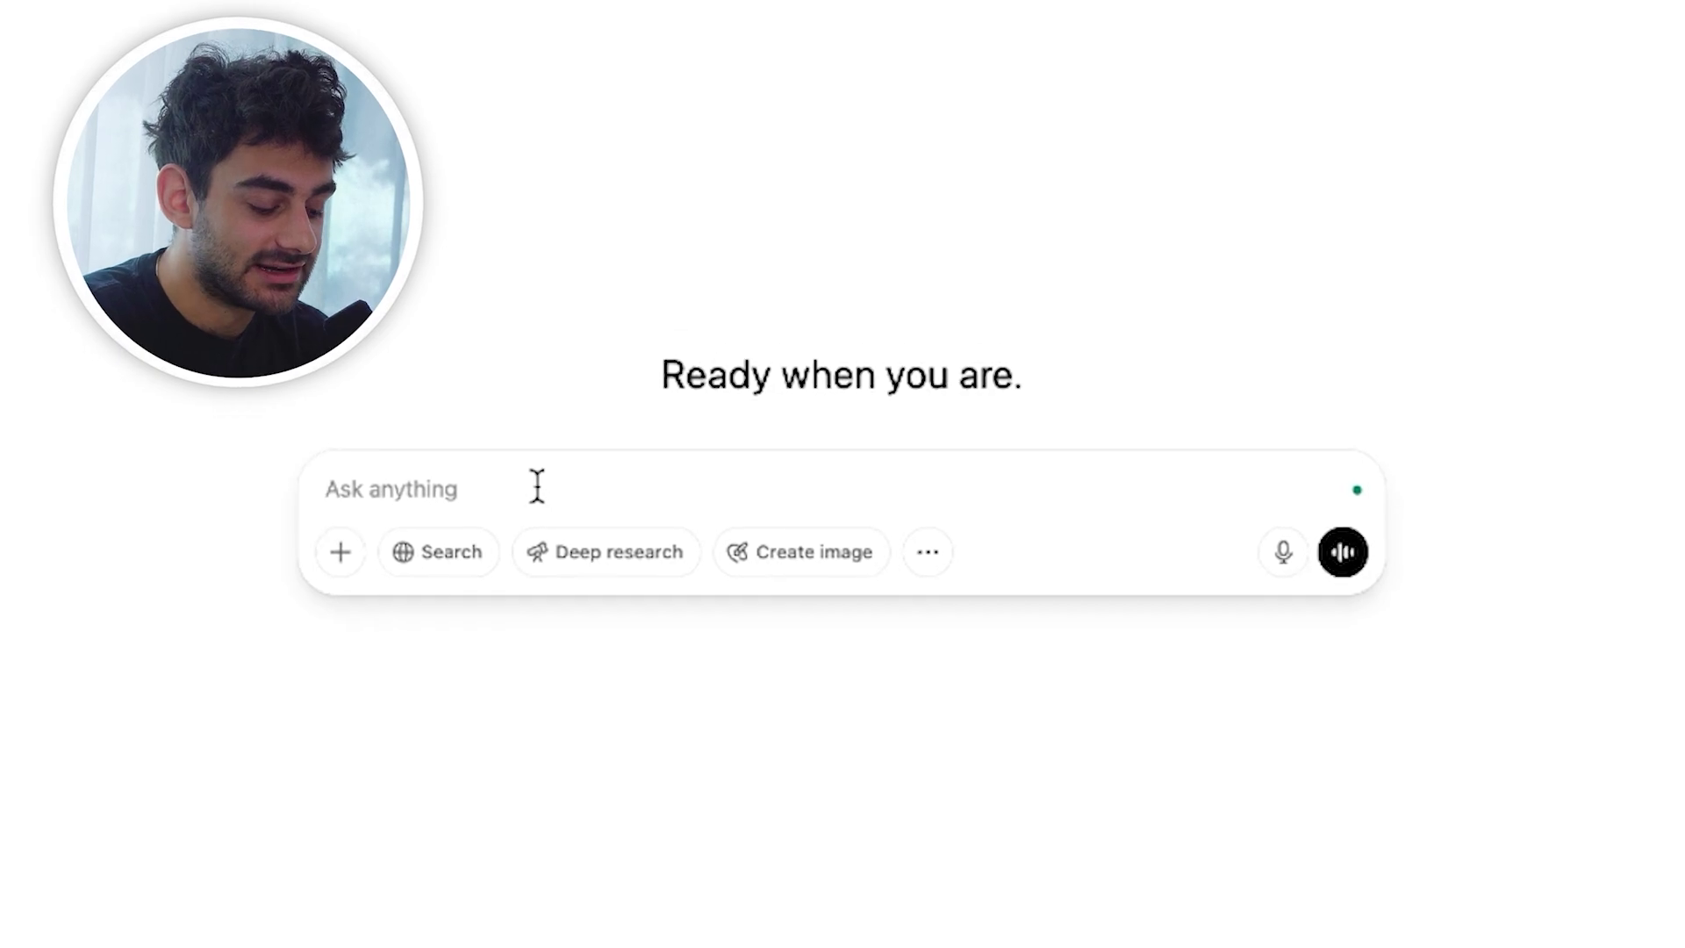
Step: Ask for a really simple text-overlaid visual ad idea conveying HOLOS's unique selling points
type("give me an id")
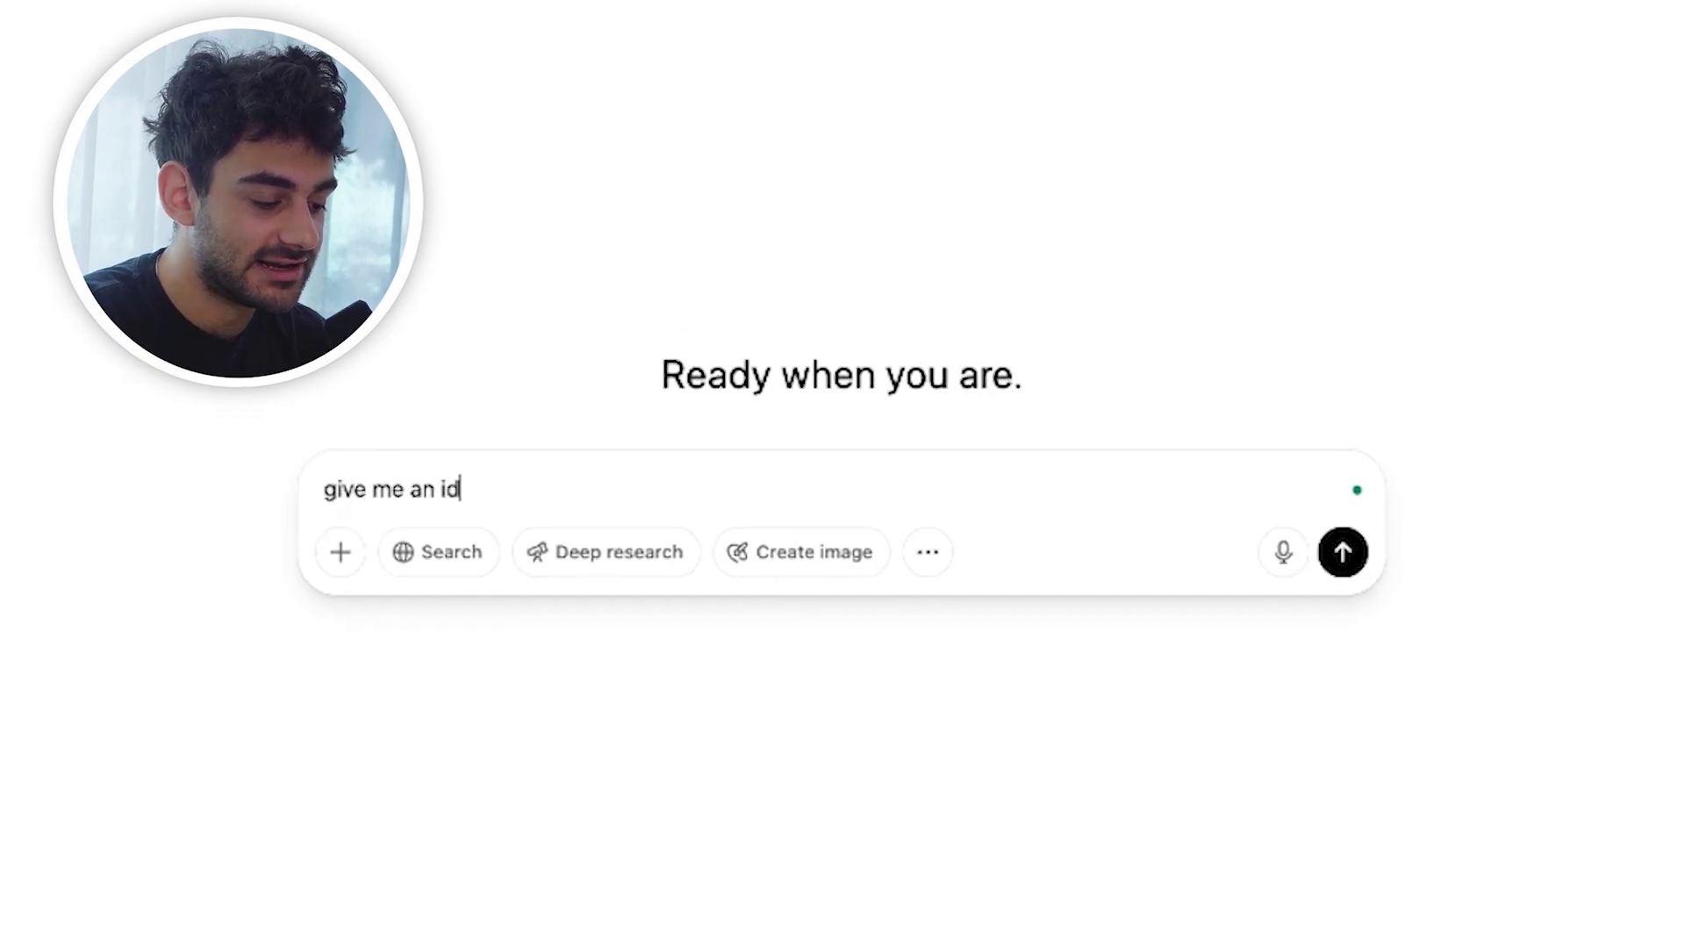
type("ea for a real")
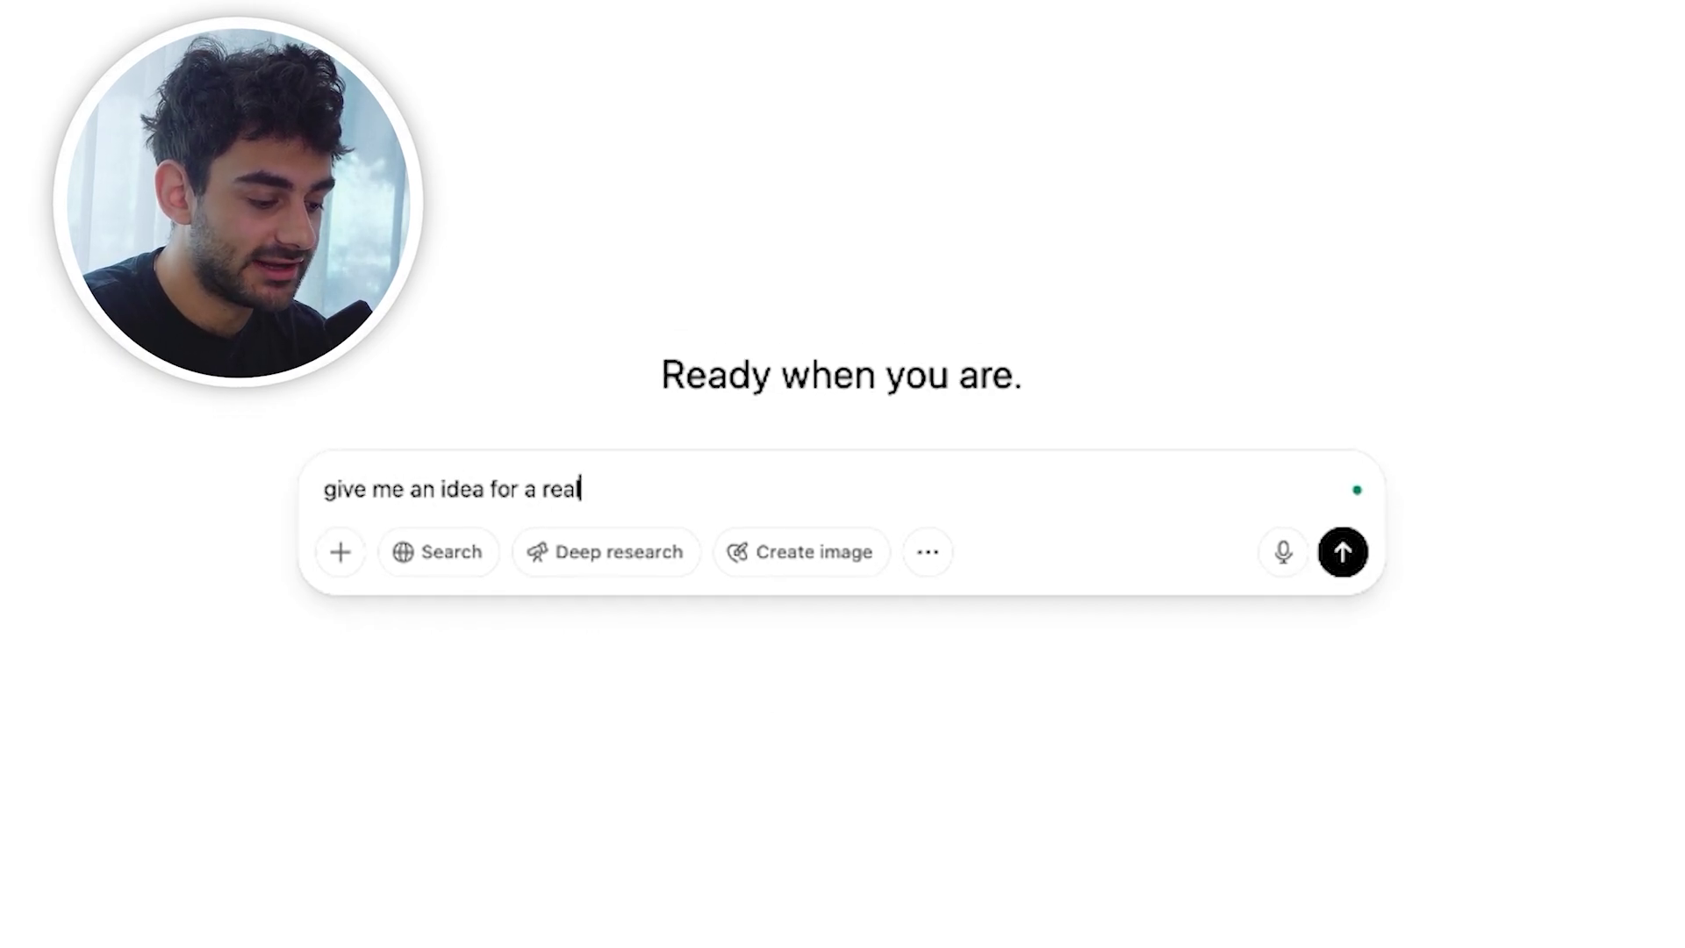
type("ly simple visual ad for the brand HOLOS that communicates their uniq")
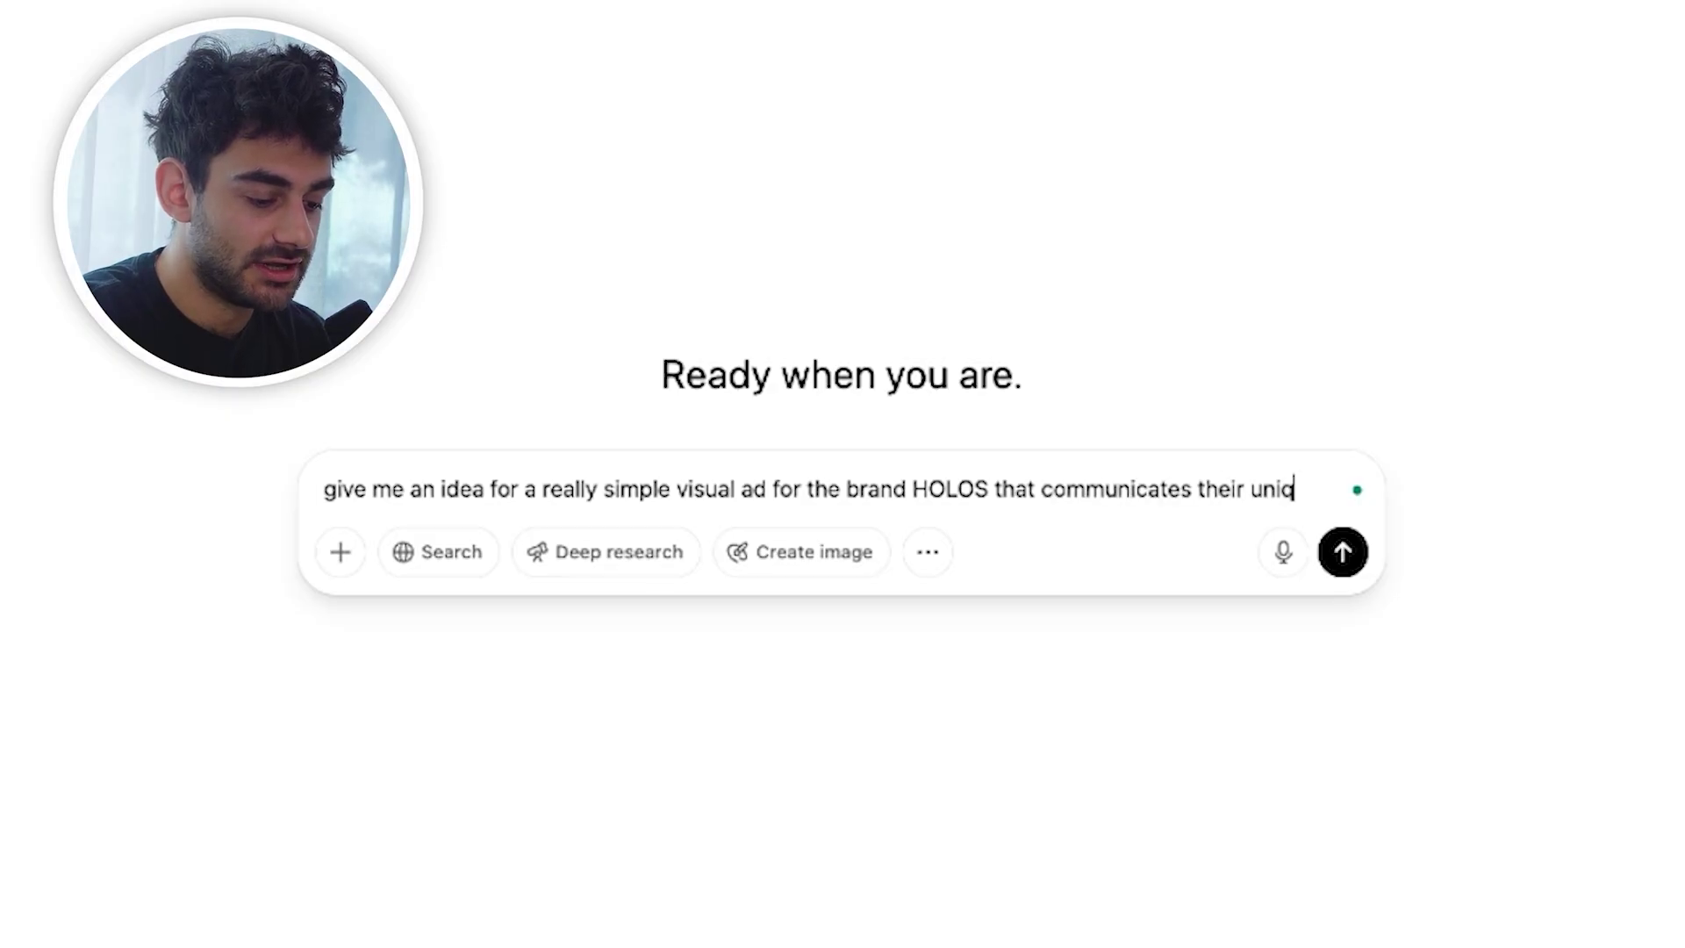
type("elling points, to their customer demo - text overlayed, very simple")
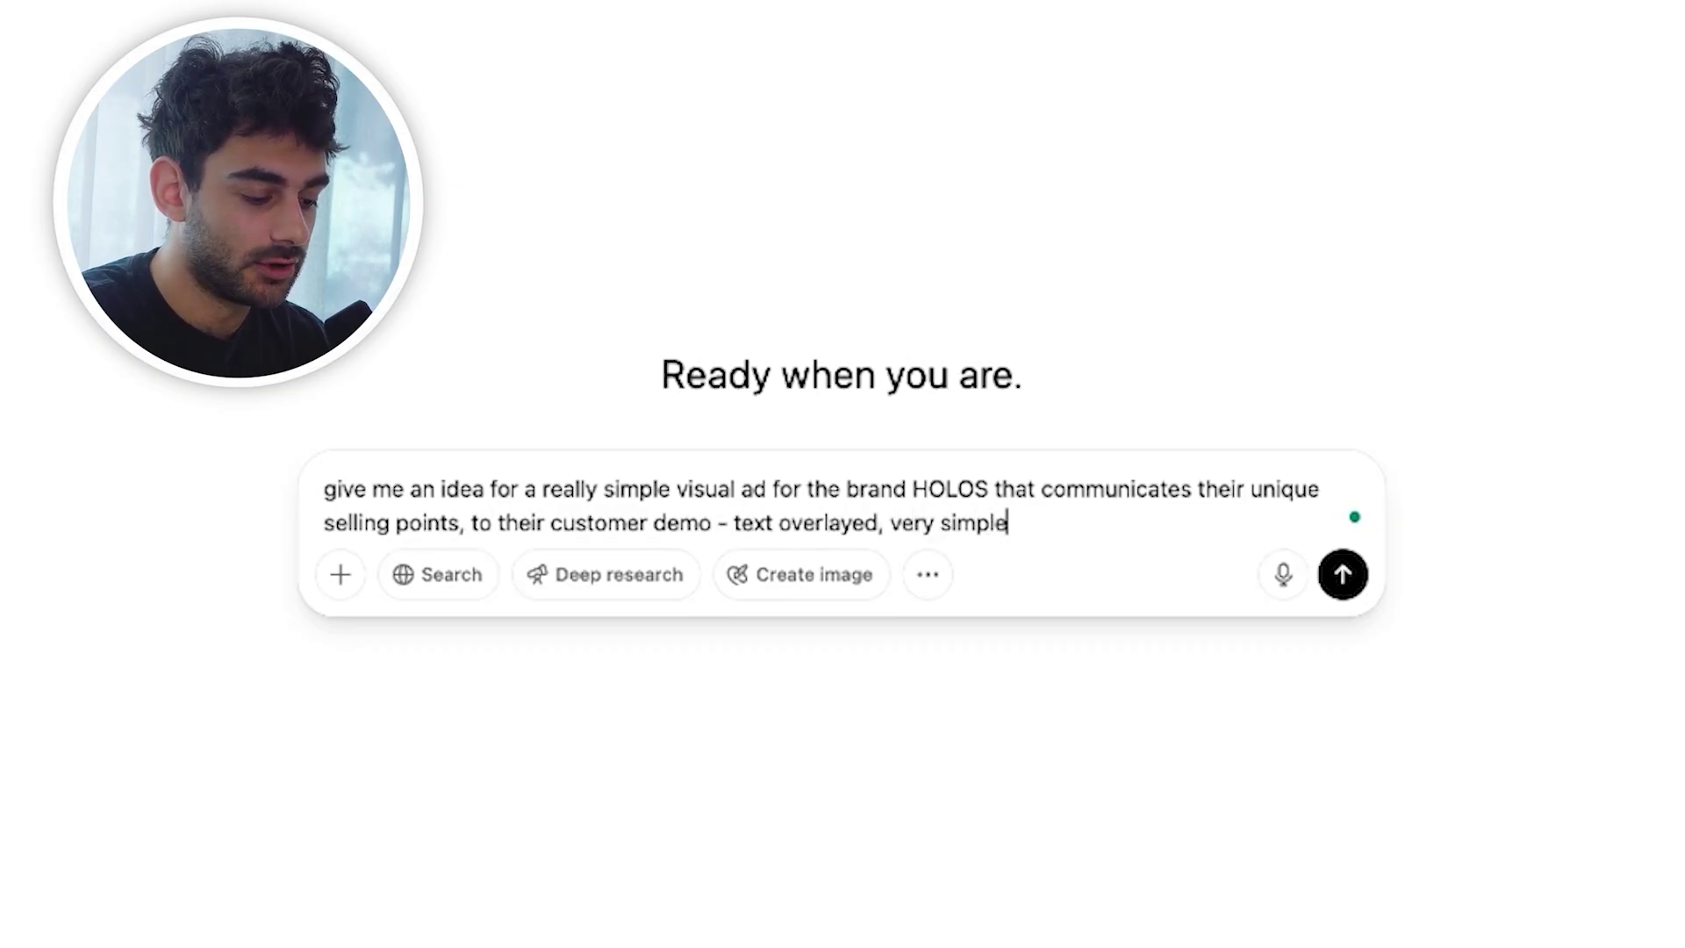
type("al")
key("Return")
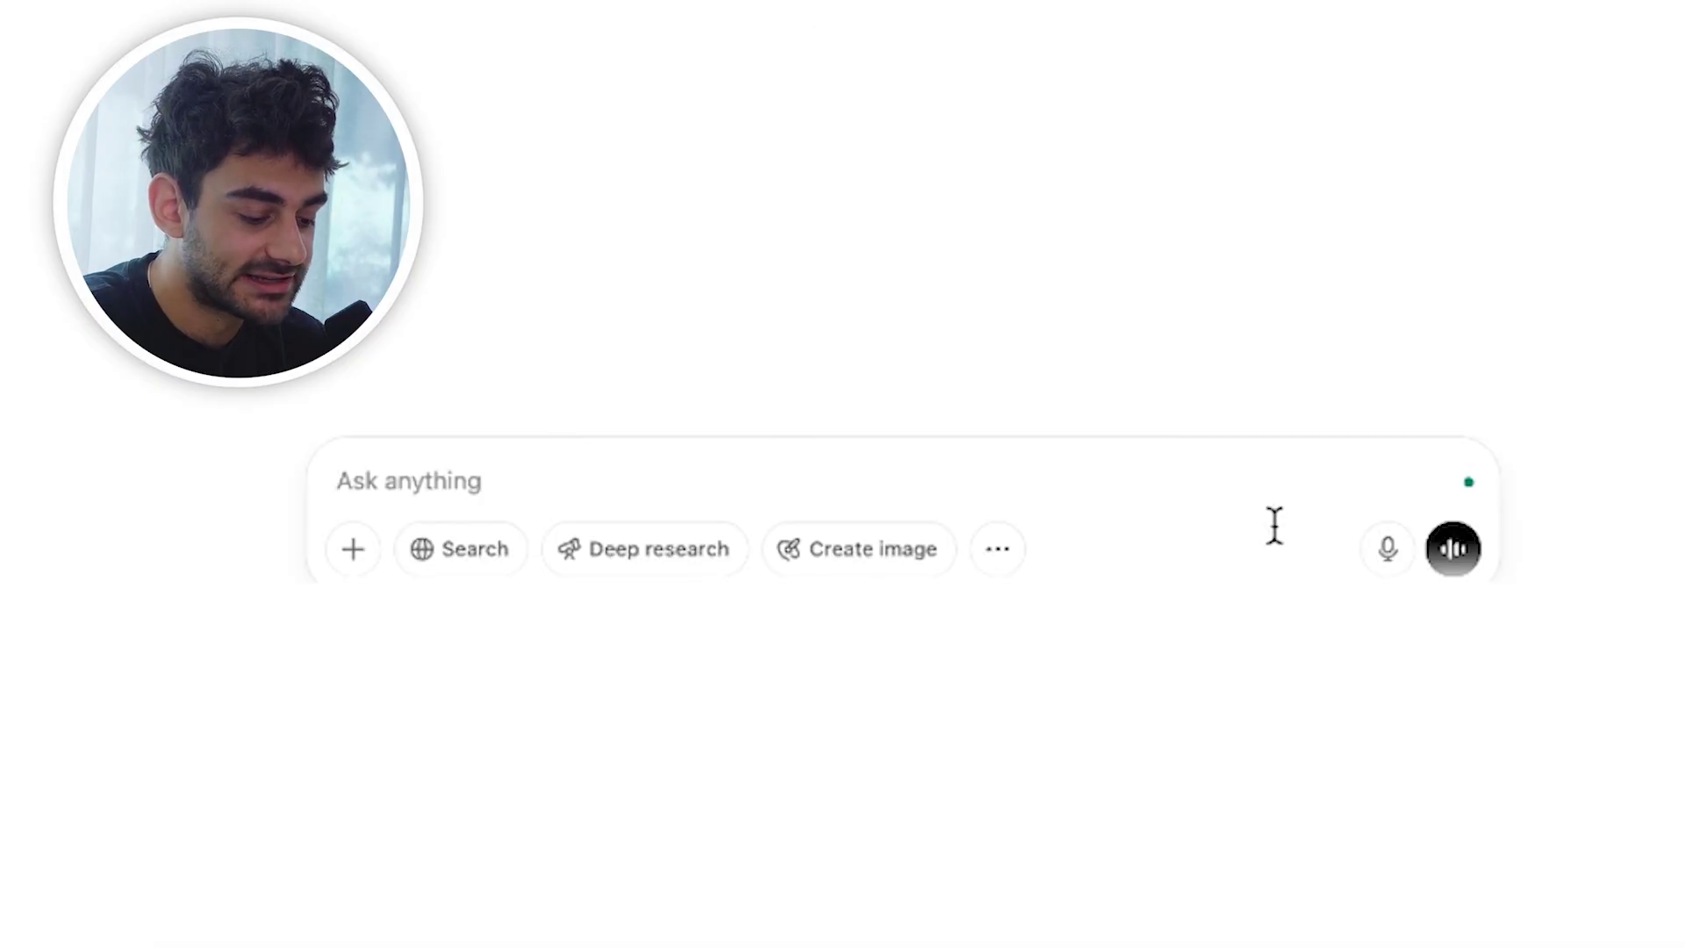
Step: Generate the 'Fuel for busy mornings.' HOLOS ad image and view it full size
left_click(847, 553)
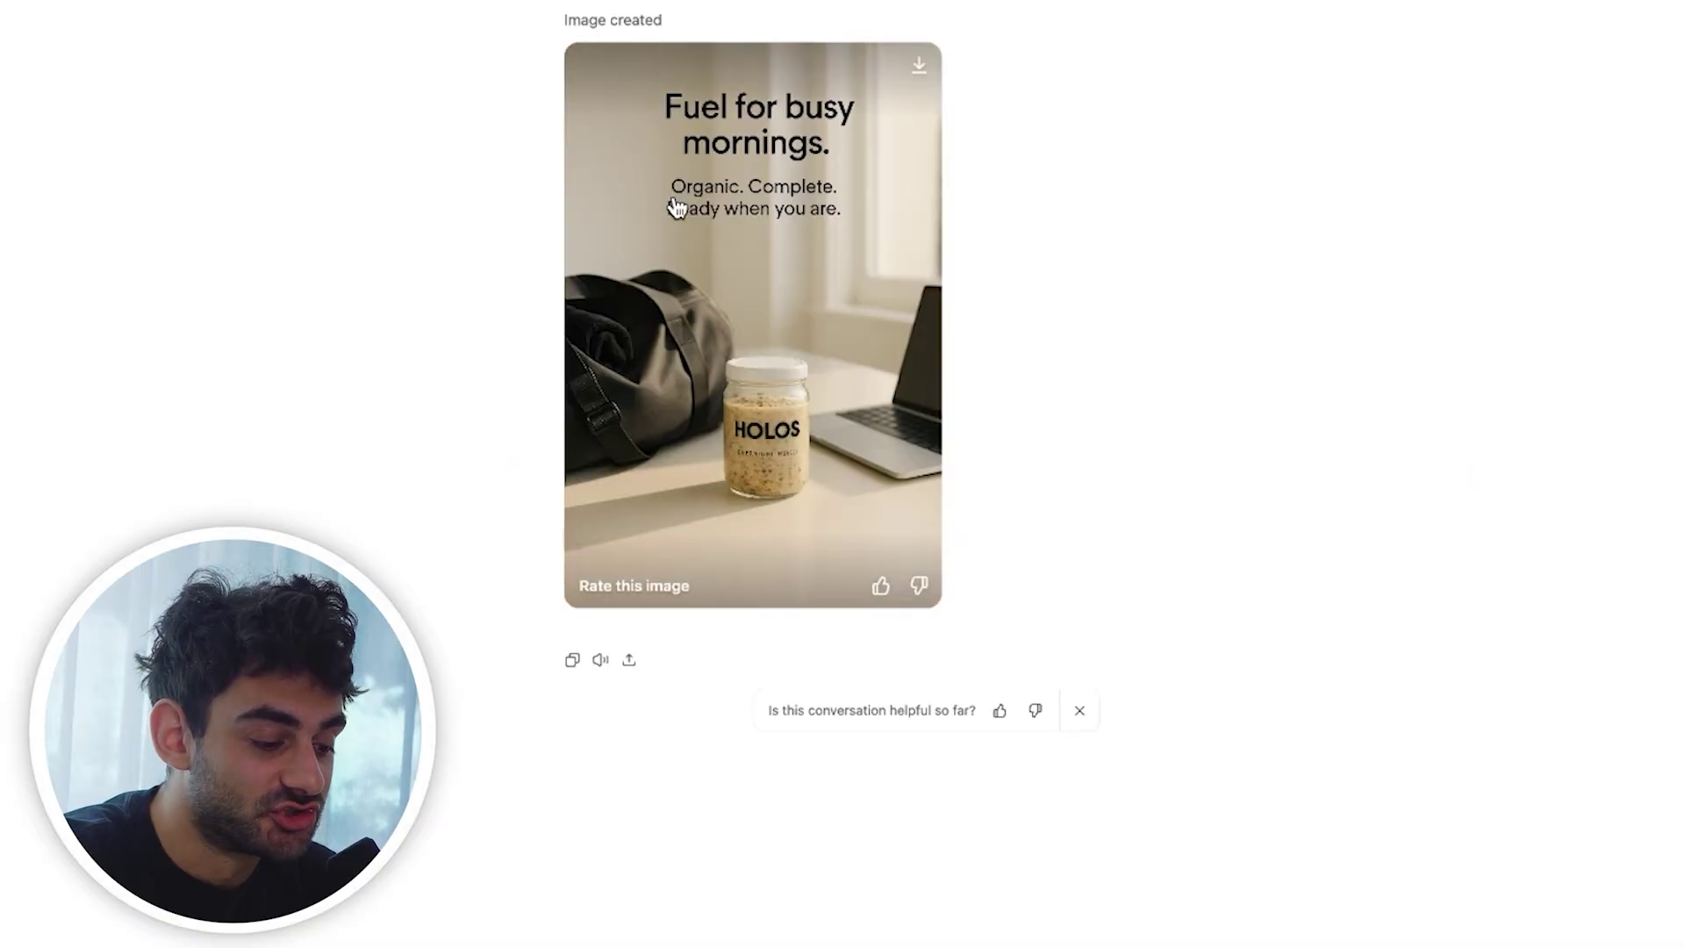
left_click(676, 207)
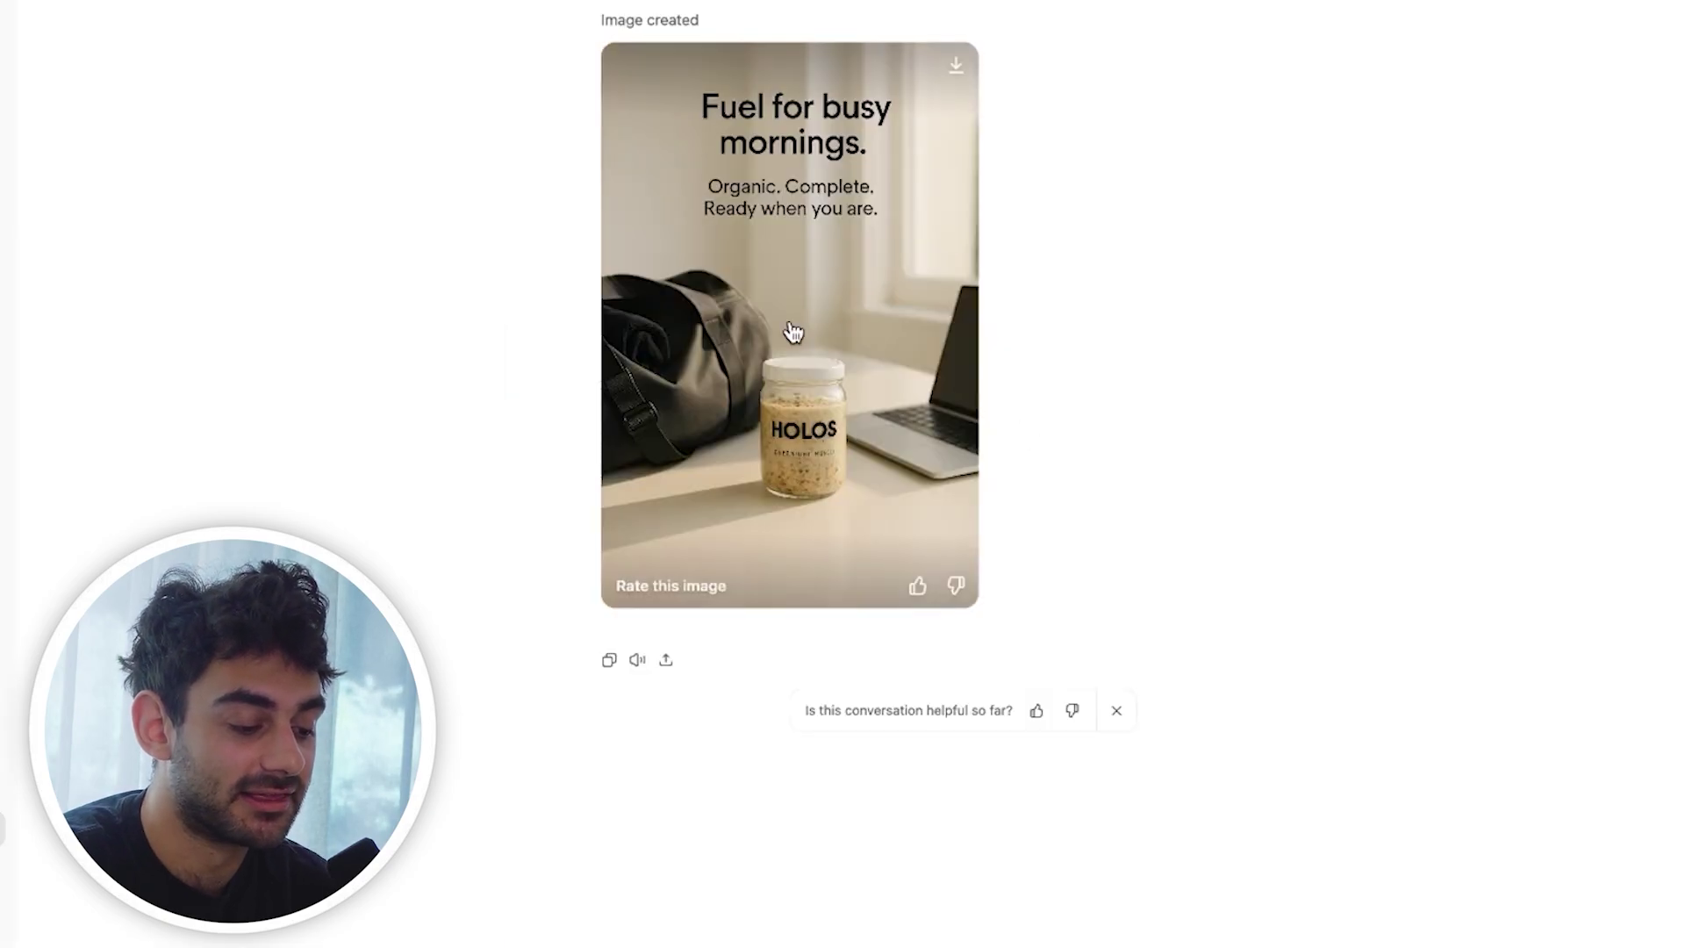
scroll(792, 331, "up", 1)
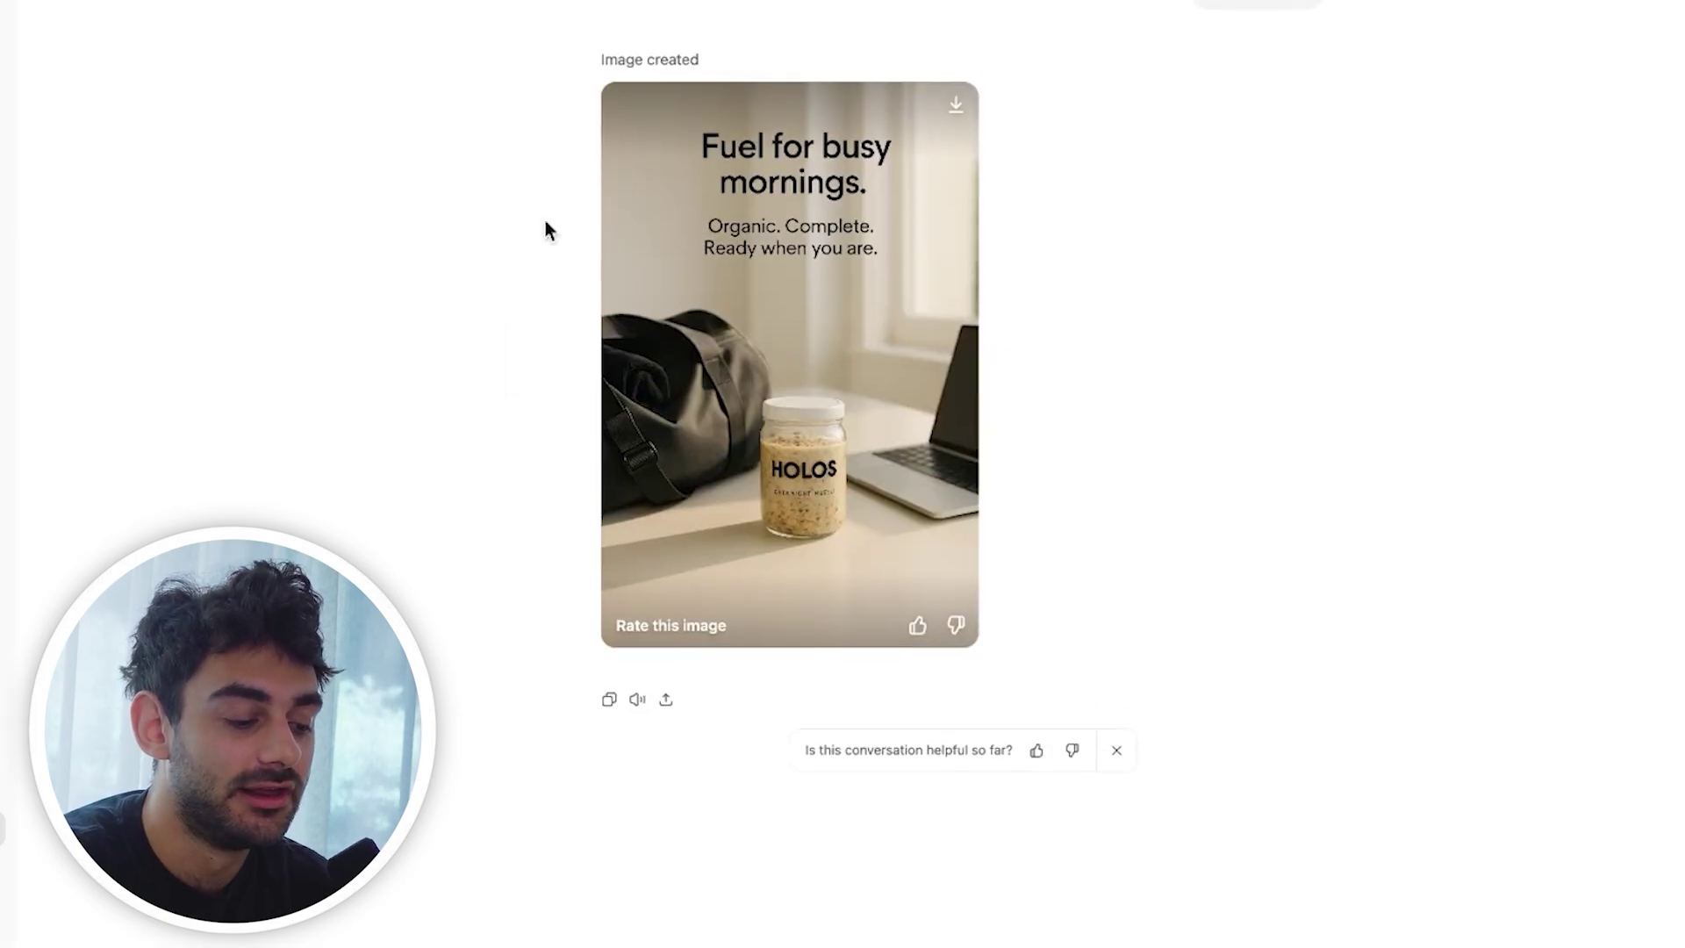